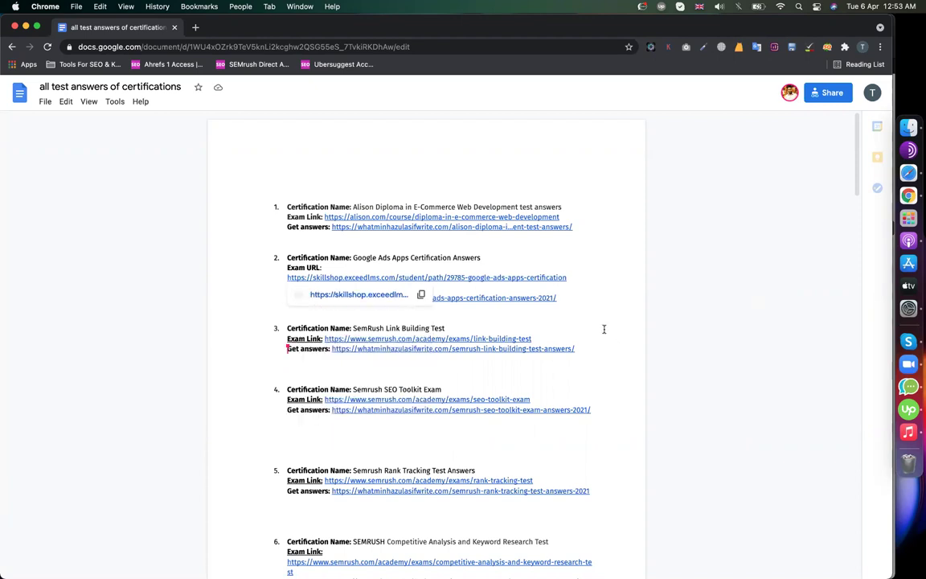
# - Scroll the answers document down, then bring the Safari window with the same document to the front
pyautogui.scroll(-20, 586, 404)
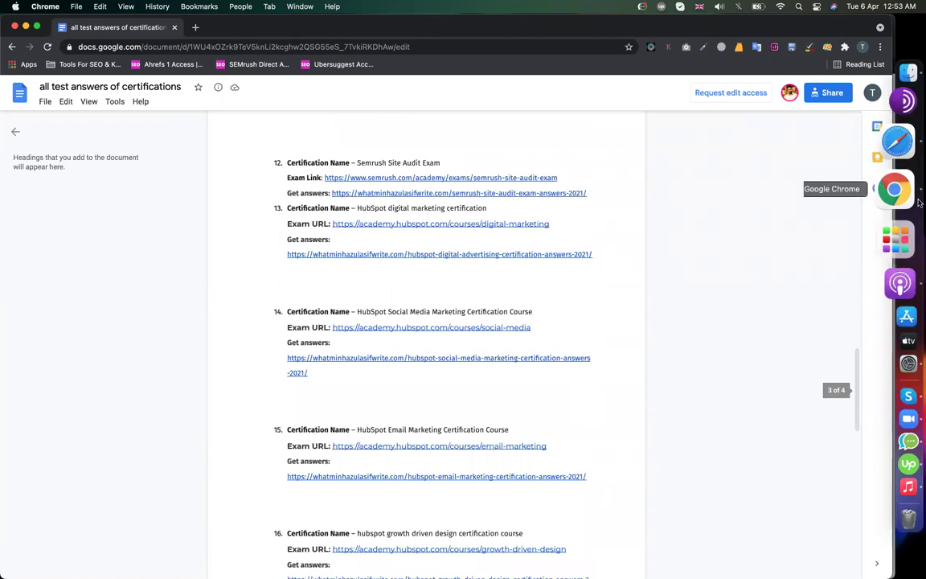
pyautogui.click(885, 165)
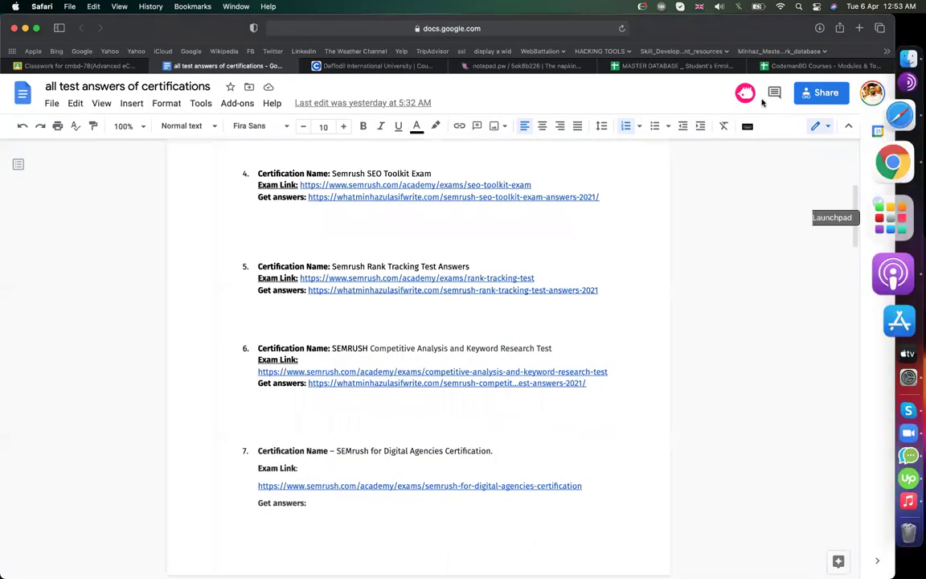
# - Show the CodemanBD Courses spreadsheet, load linkedin.com in the address bar, then switch to Zoom
pyautogui.click(816, 66)
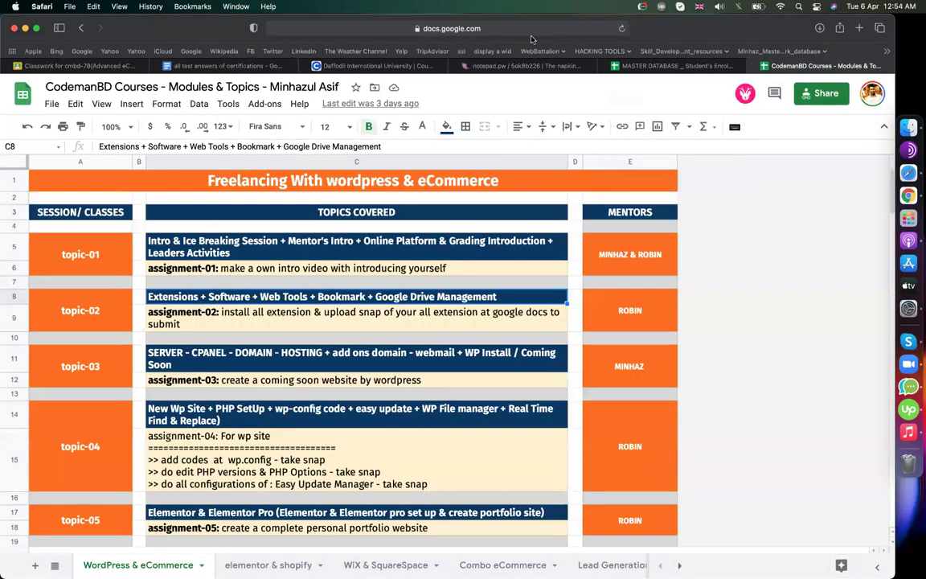
pyautogui.click(454, 28)
pyautogui.write('linkedin')
pyautogui.press('Return')
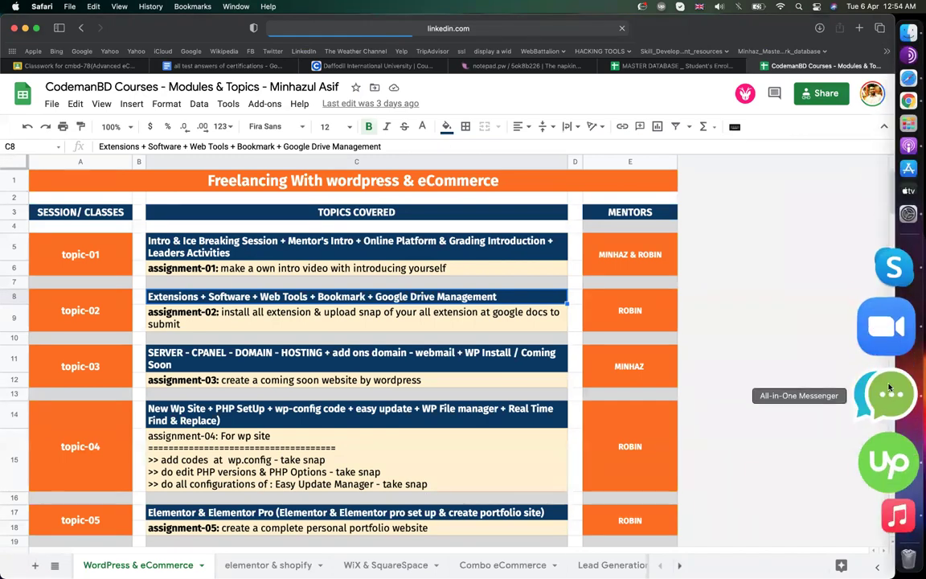
pyautogui.click(882, 344)
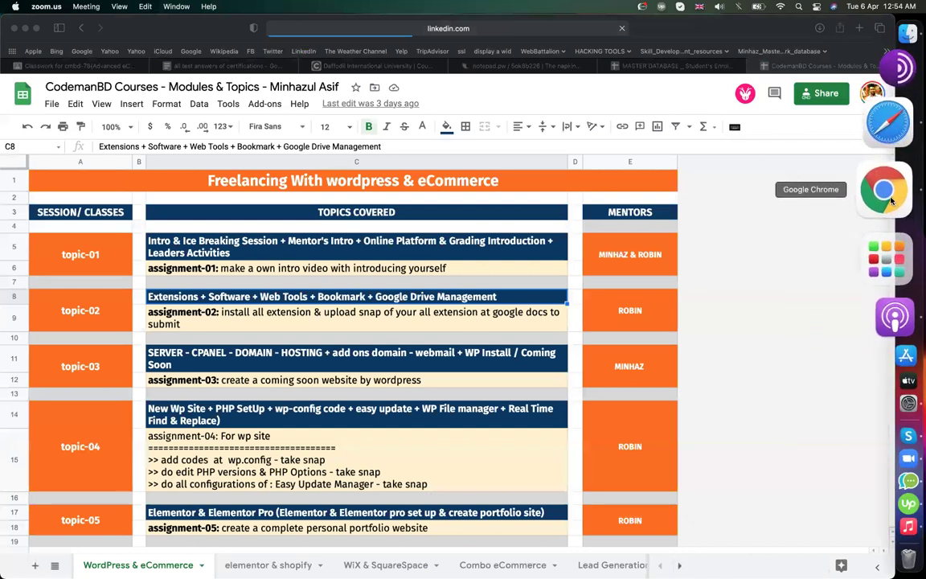
# - Bring Chrome forward and scroll the answers document to item 8
pyautogui.click(885, 194)
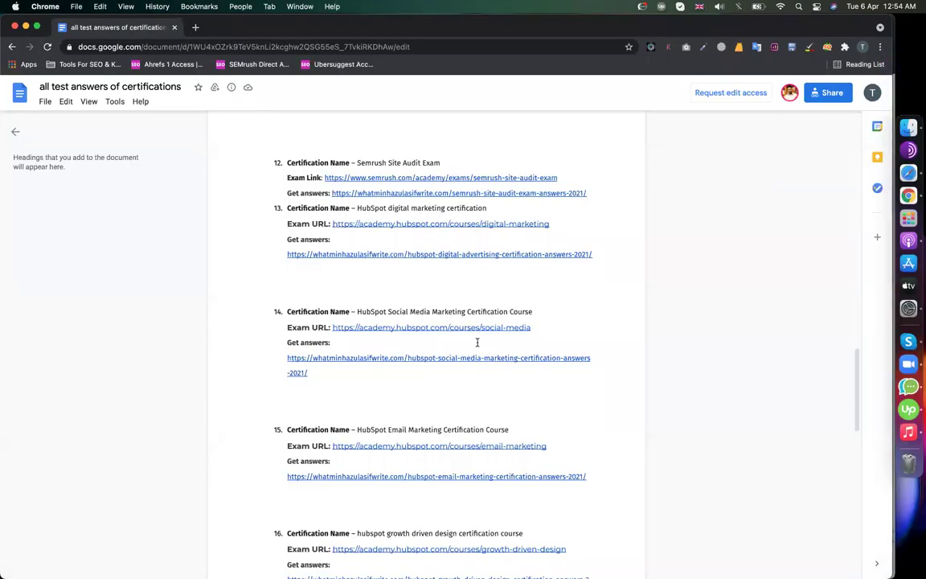
pyautogui.scroll(-8, 477, 342)
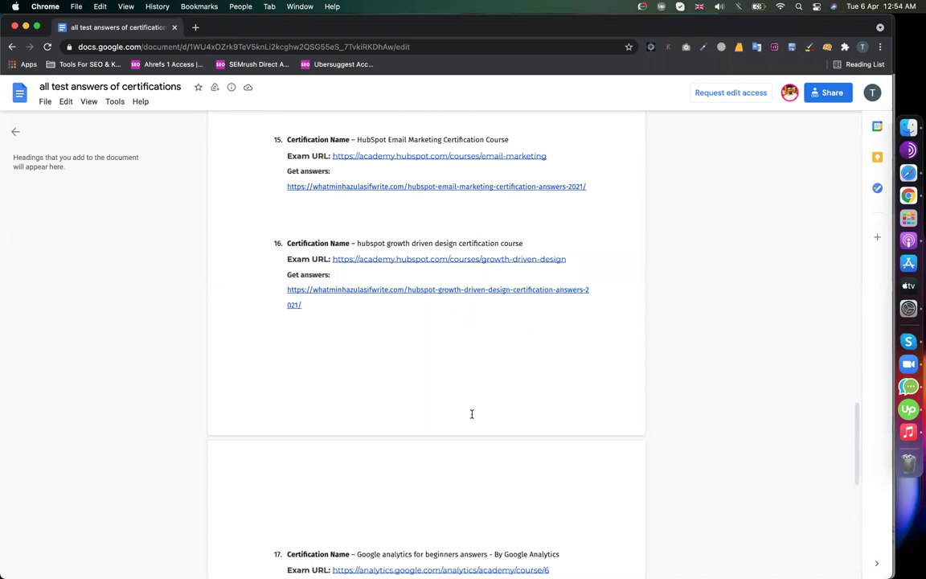
pyautogui.scroll(-10, 472, 414)
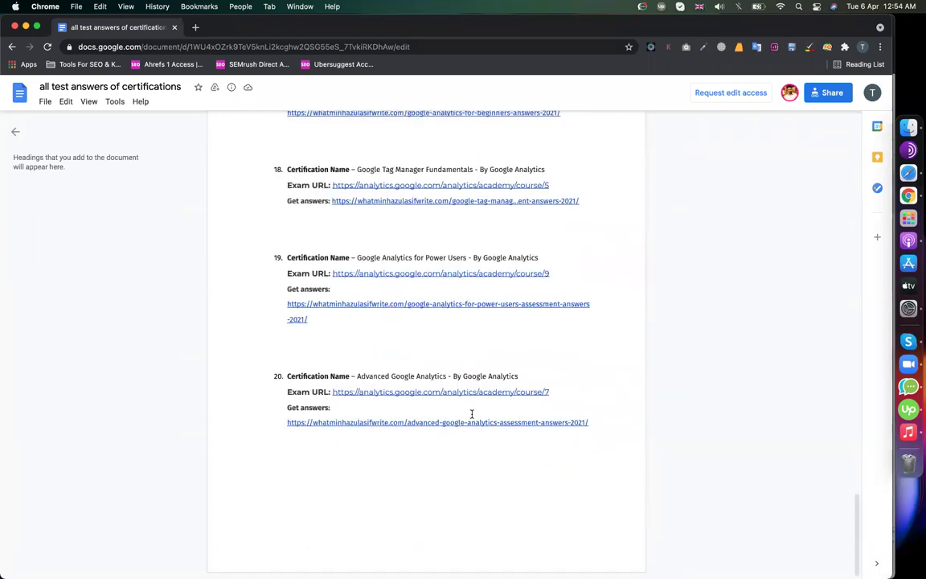
pyautogui.scroll(10, 420, 352)
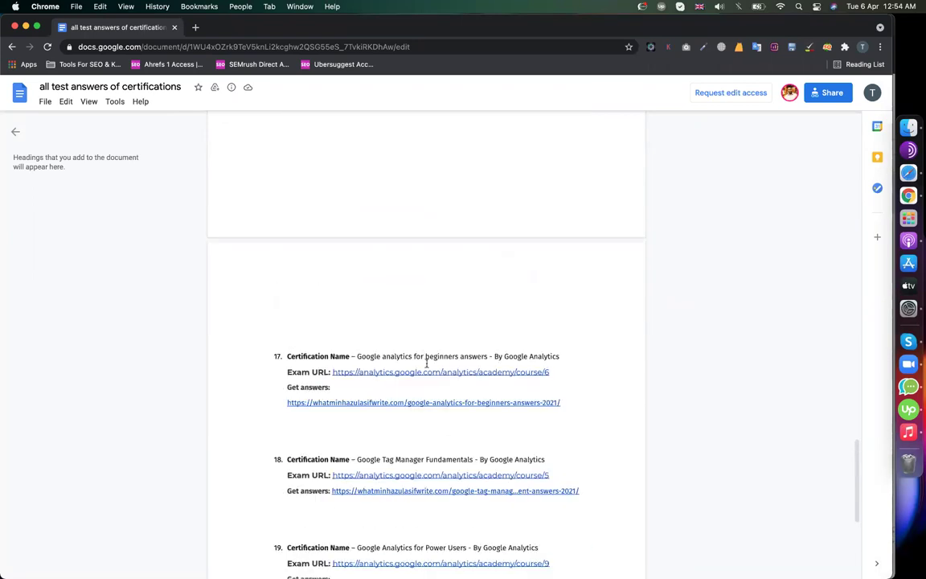
pyautogui.scroll(6, 324, 299)
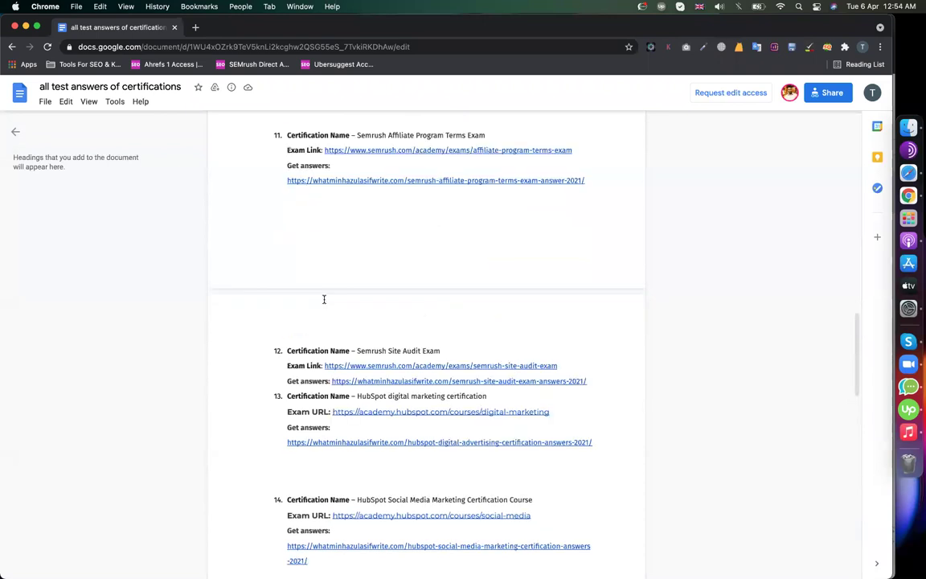
pyautogui.scroll(2, 324, 299)
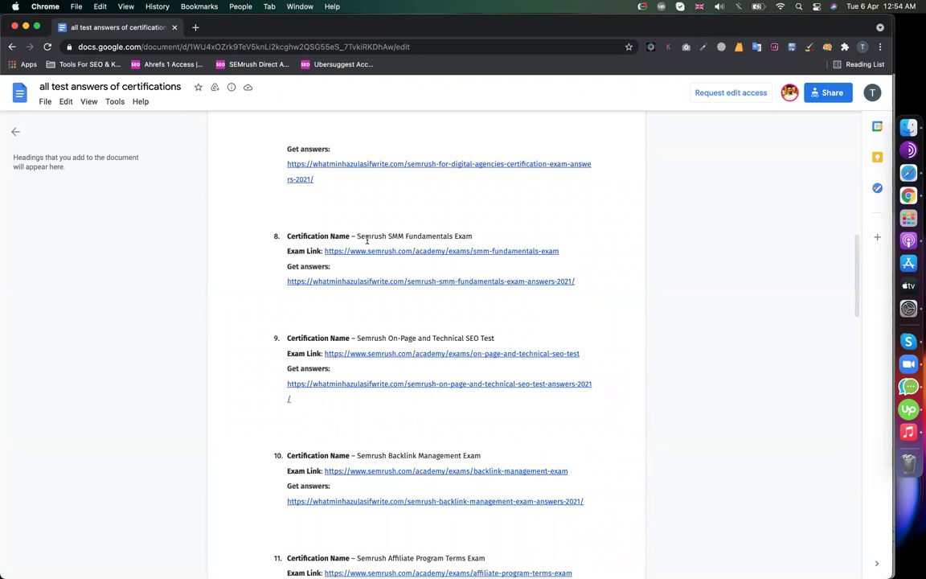
# - Select 'Semrush SMM Fundamentals Exam' and open its exam link in a new tab
pyautogui.moveTo(357, 233); pyautogui.dragTo(467, 233)
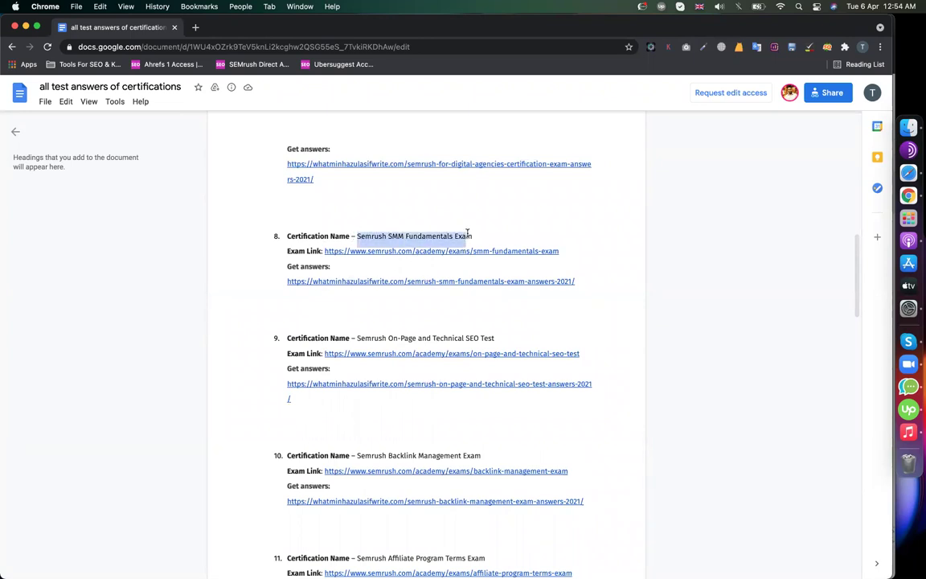
pyautogui.click(436, 253)
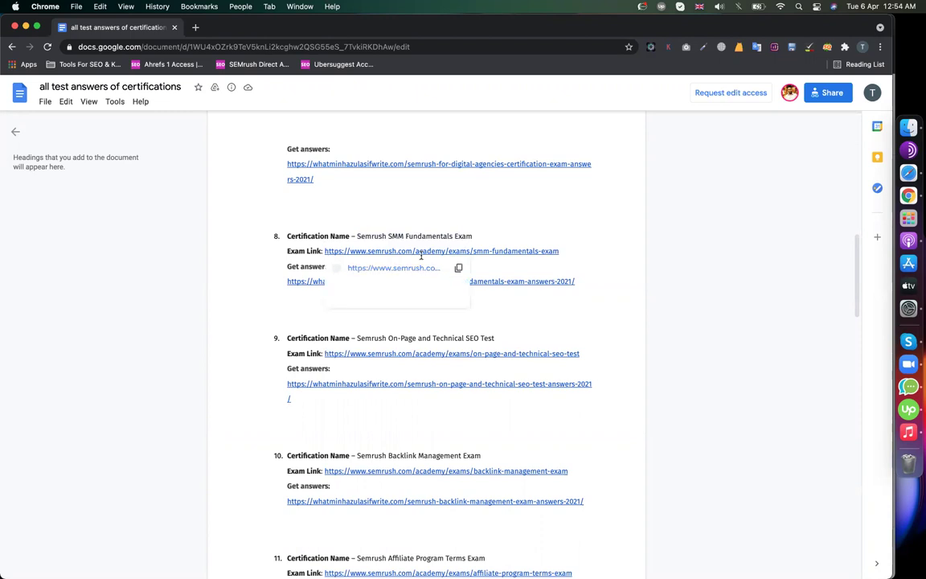
pyautogui.click(396, 268)
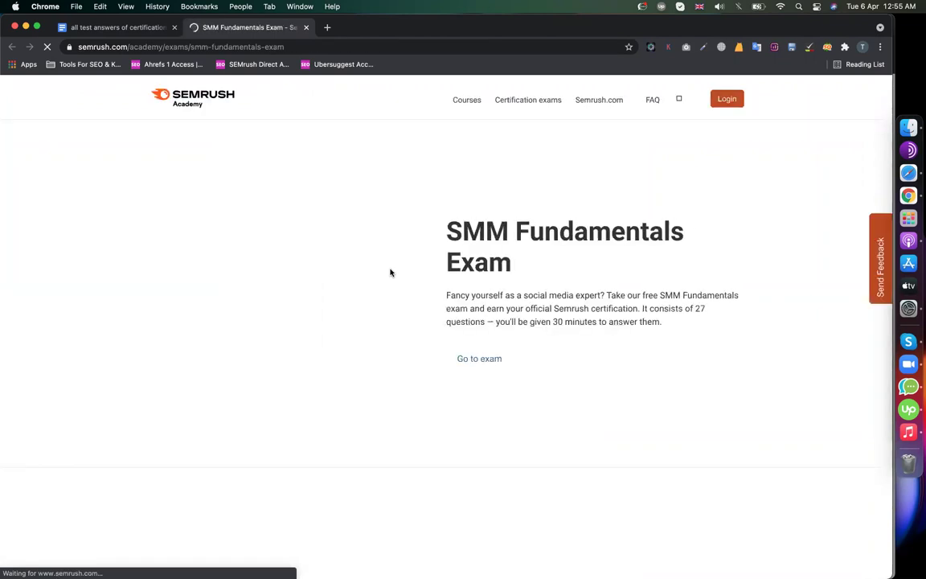
# - Register a new Semrush Academy account with an e-mail address and password
pyautogui.click(727, 100)
pyautogui.click(475, 230)
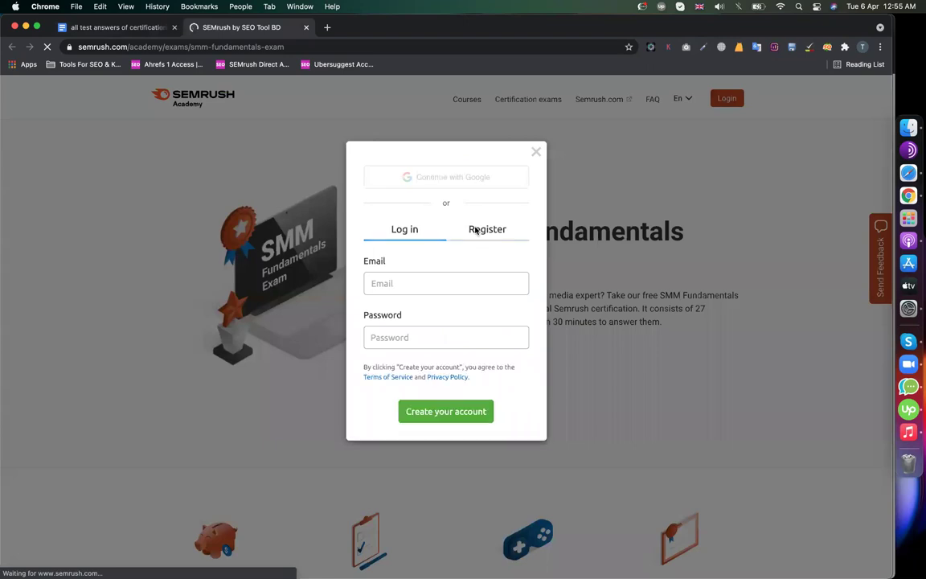
pyautogui.click(401, 286)
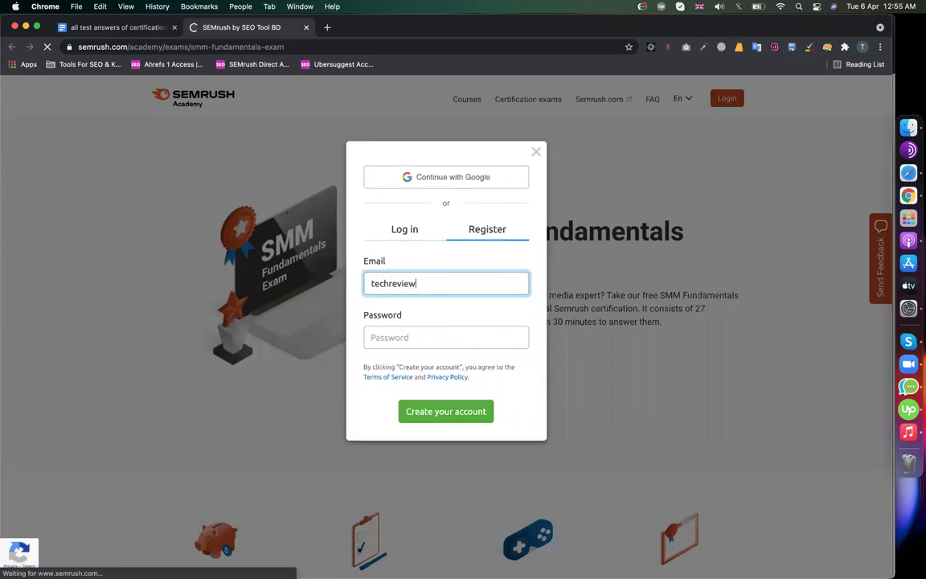
pyautogui.click(406, 337)
pyautogui.write('a')
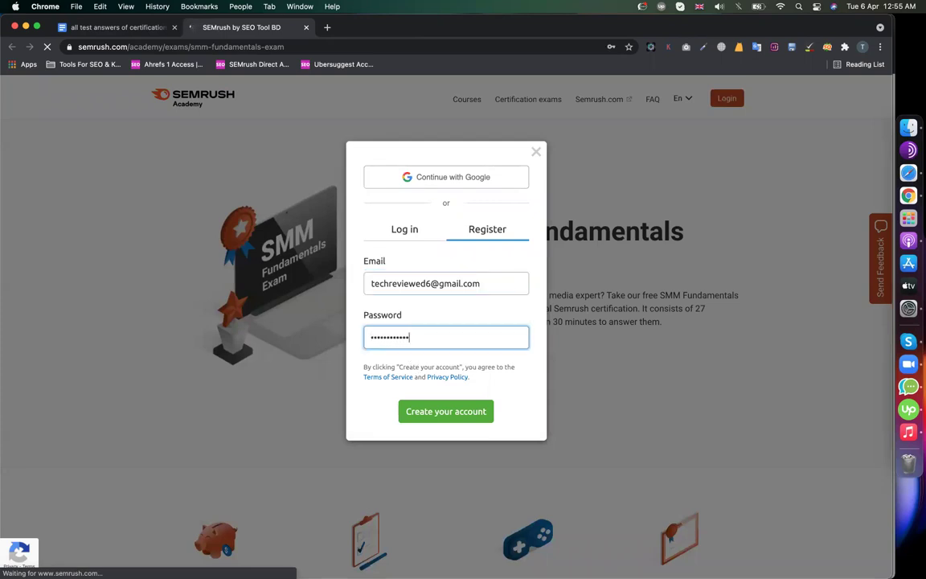
pyautogui.click(454, 410)
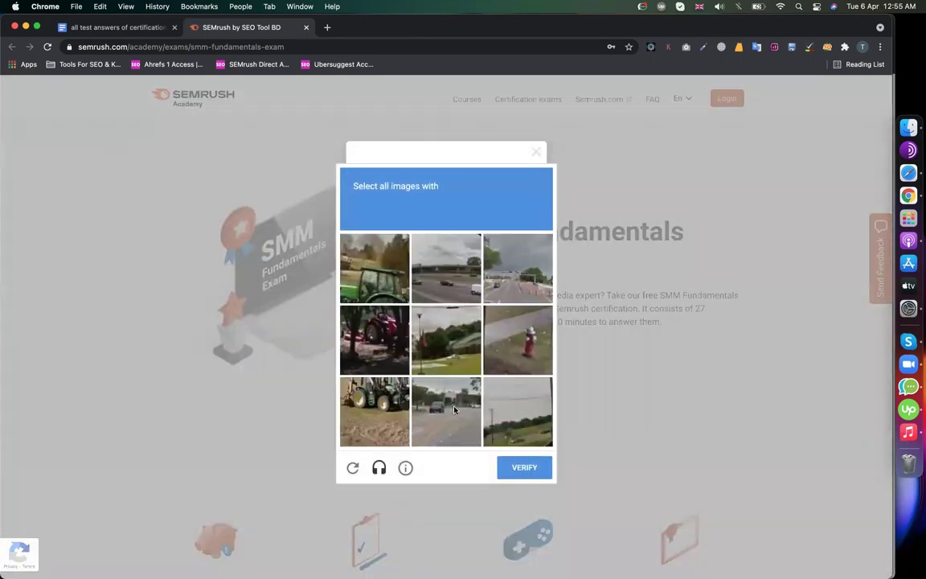
# - Pass the image check by marking the three tractor pictures and verifying
pyautogui.click(385, 283)
pyautogui.click(374, 410)
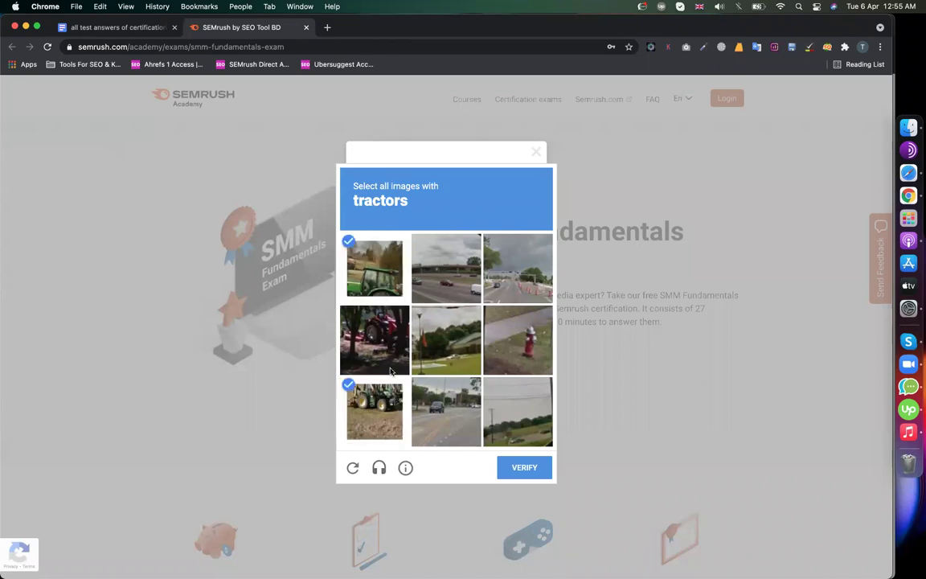
pyautogui.click(374, 339)
pyautogui.click(506, 467)
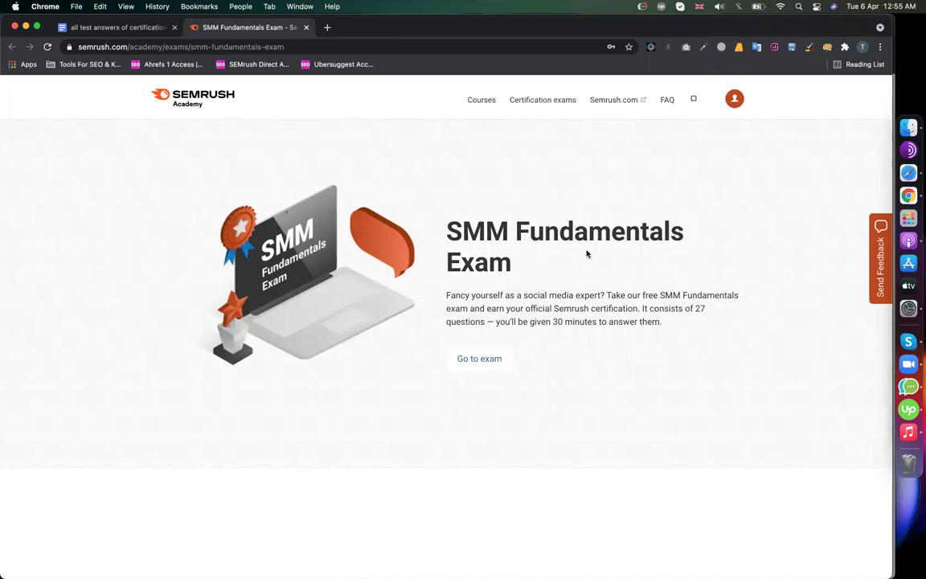
# - Start the exam, autofill the certificate name, capitalise its initials and proceed
pyautogui.click(476, 359)
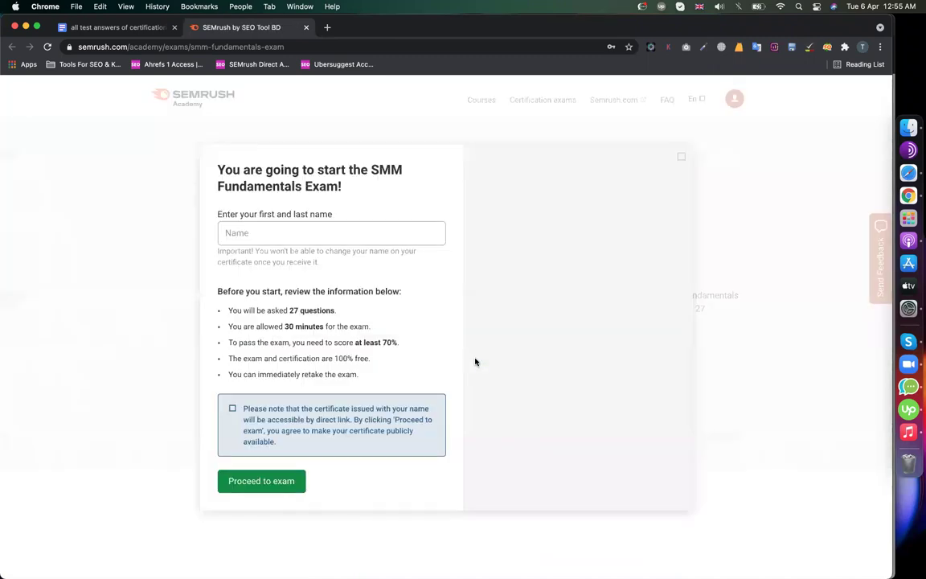
pyautogui.click(288, 235)
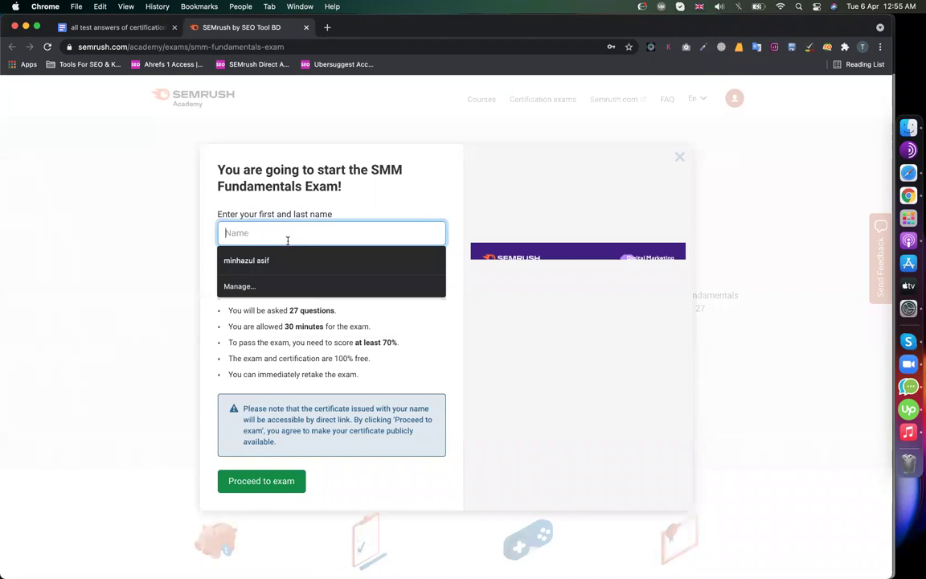
pyautogui.click(266, 260)
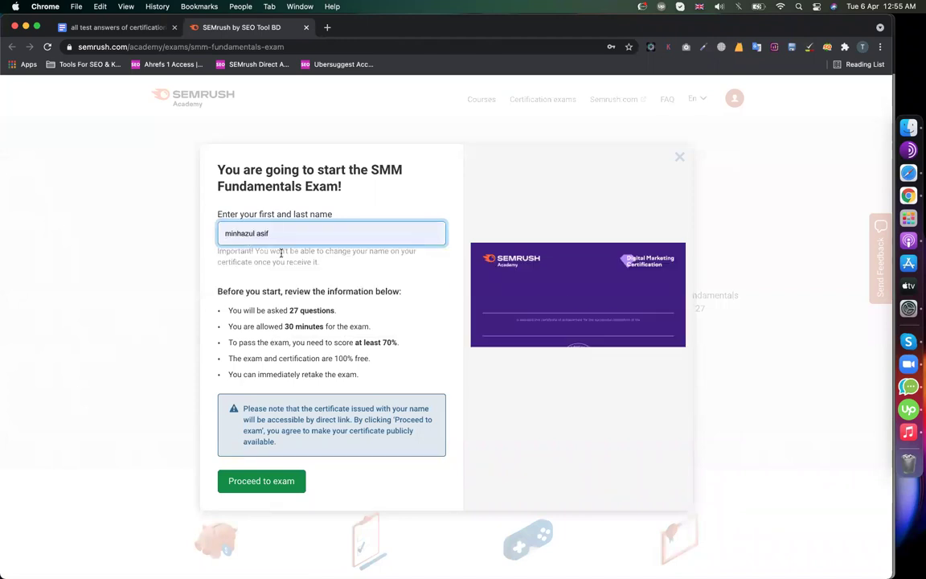
pyautogui.click(228, 233)
pyautogui.press('Delete')
pyautogui.write('M')
pyautogui.click(264, 233)
pyautogui.press('BackSpace')
pyautogui.press('Delete')
pyautogui.write('A')
pyautogui.click(610, 226)
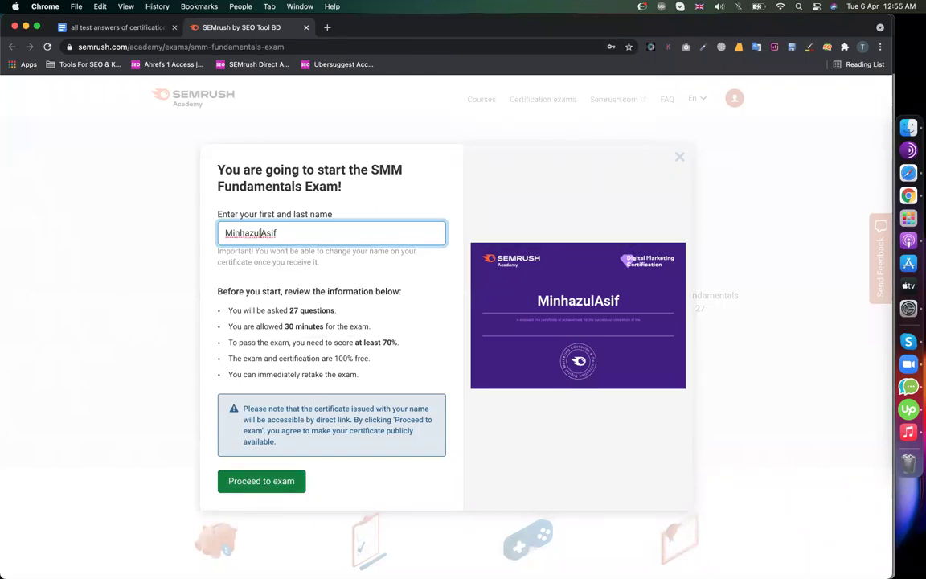
pyautogui.click(256, 482)
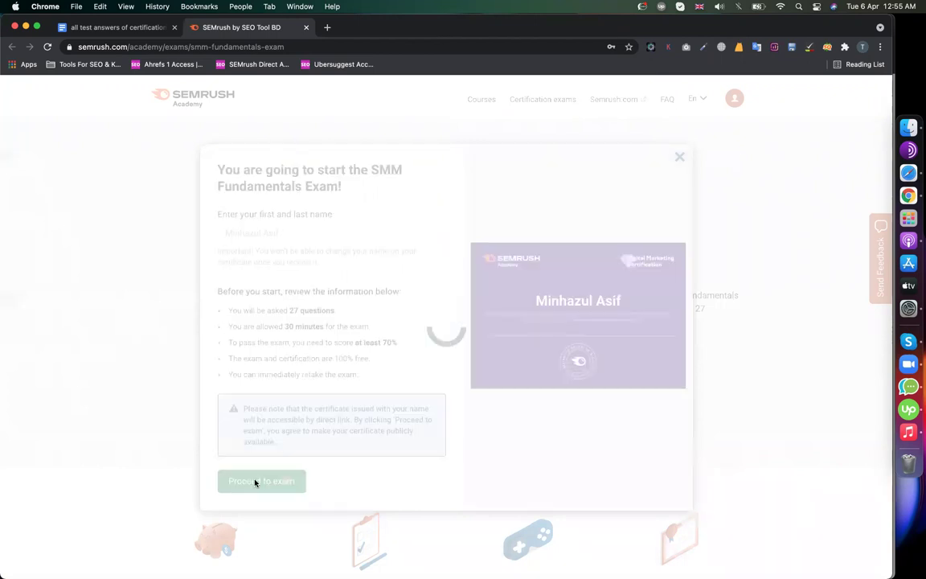
# - Open the SMM Fundamentals answers page from the Docs list in a new tab
pyautogui.click(89, 28)
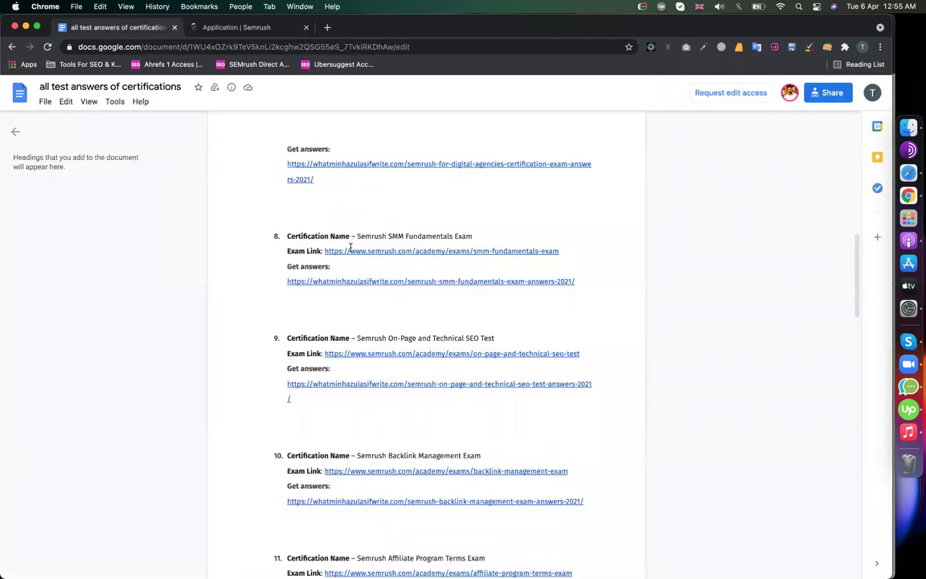
pyautogui.moveTo(351, 249)
pyautogui.moveTo(345, 281)
pyautogui.click(353, 299)
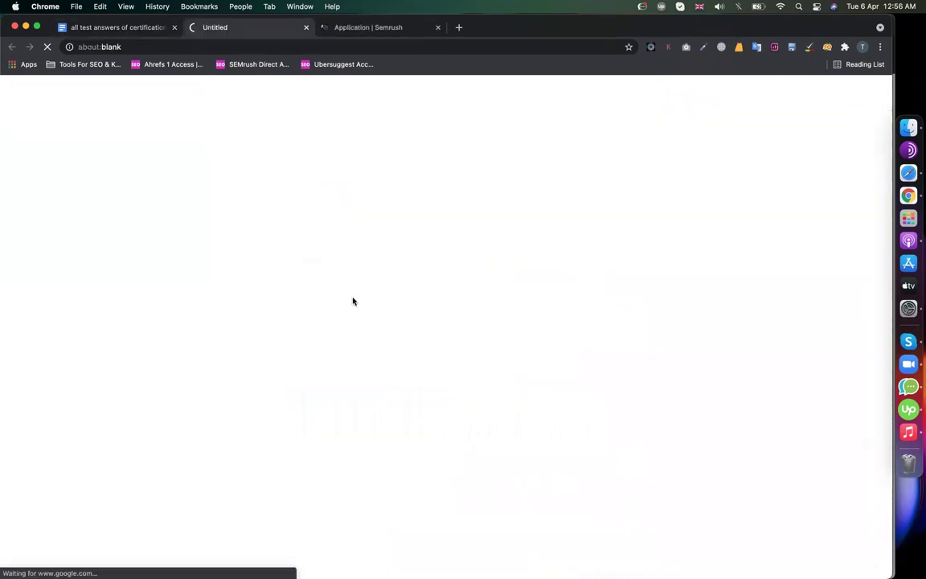
# - Move the answers tab after the exam tab and switch between them until Question 1 loads
pyautogui.moveTo(227, 35); pyautogui.dragTo(385, 38)
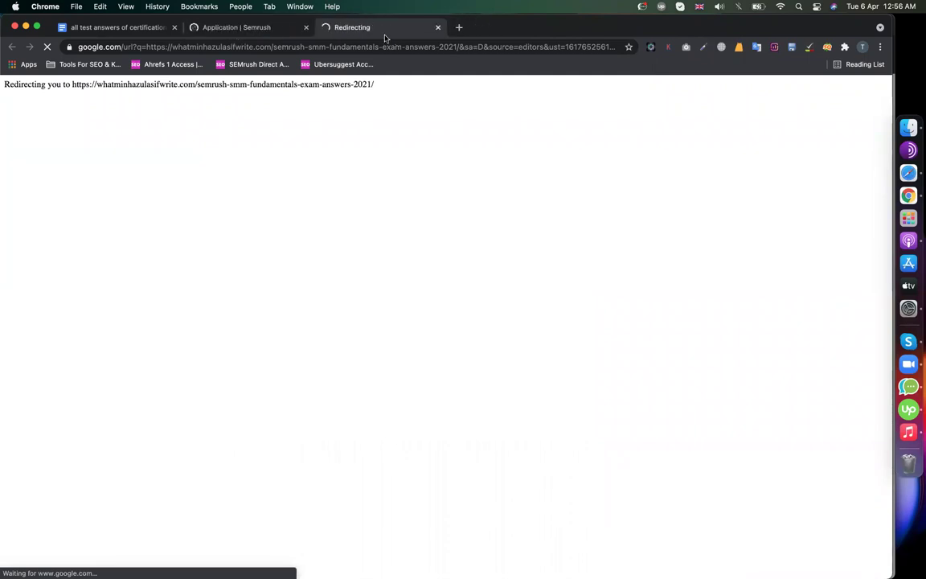
pyautogui.click(268, 30)
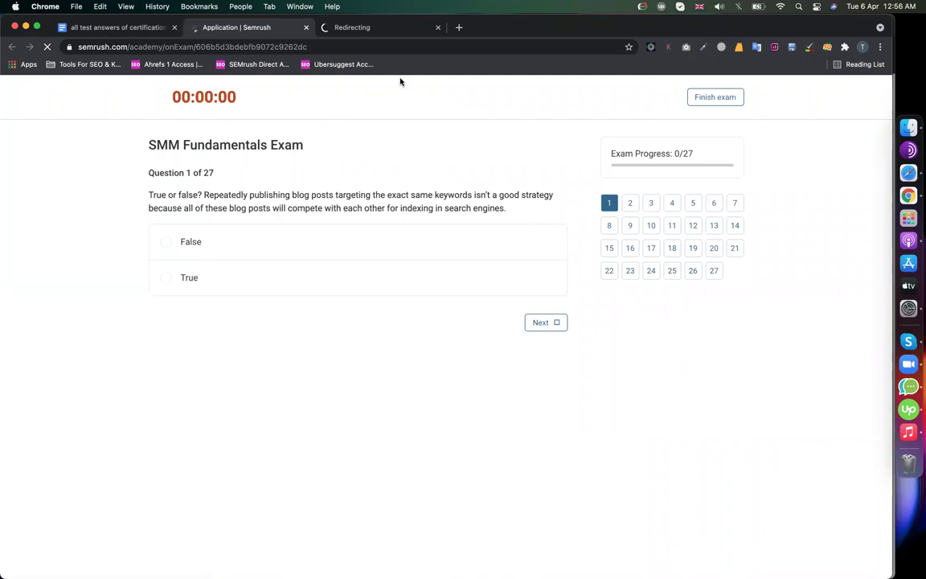
pyautogui.click(372, 30)
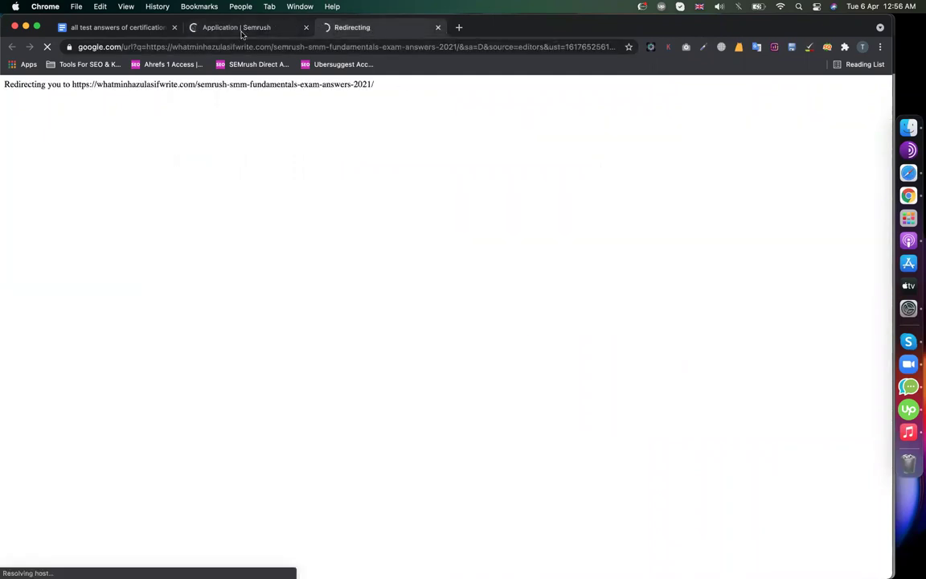
pyautogui.click(241, 30)
pyautogui.click(374, 30)
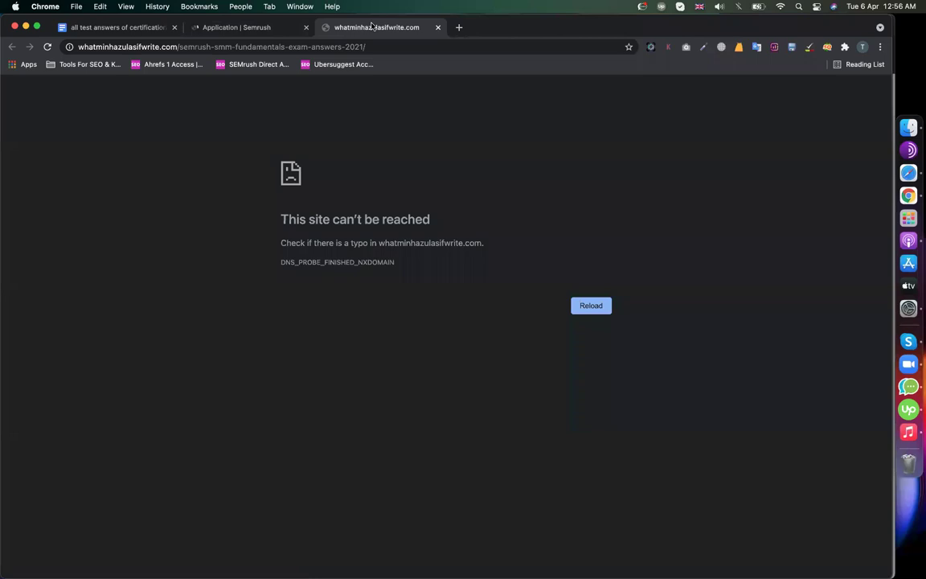
pyautogui.click(265, 31)
pyautogui.moveTo(446, 208); pyautogui.dragTo(215, 174)
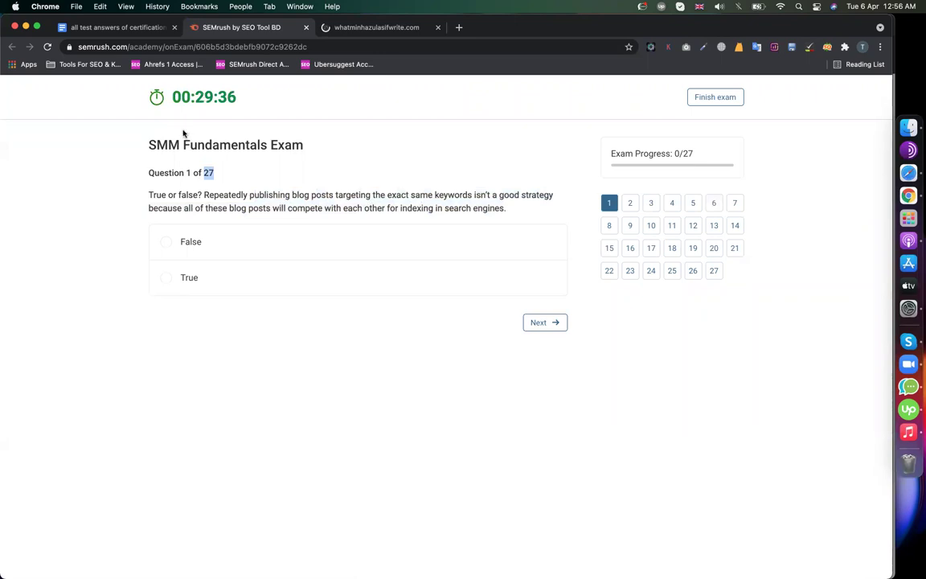
# - Select question 1, disable the answers page's SEO toolbar, and search for the question
pyautogui.click(149, 192)
pyautogui.moveTo(149, 193); pyautogui.dragTo(508, 208)
pyautogui.press('super+c')
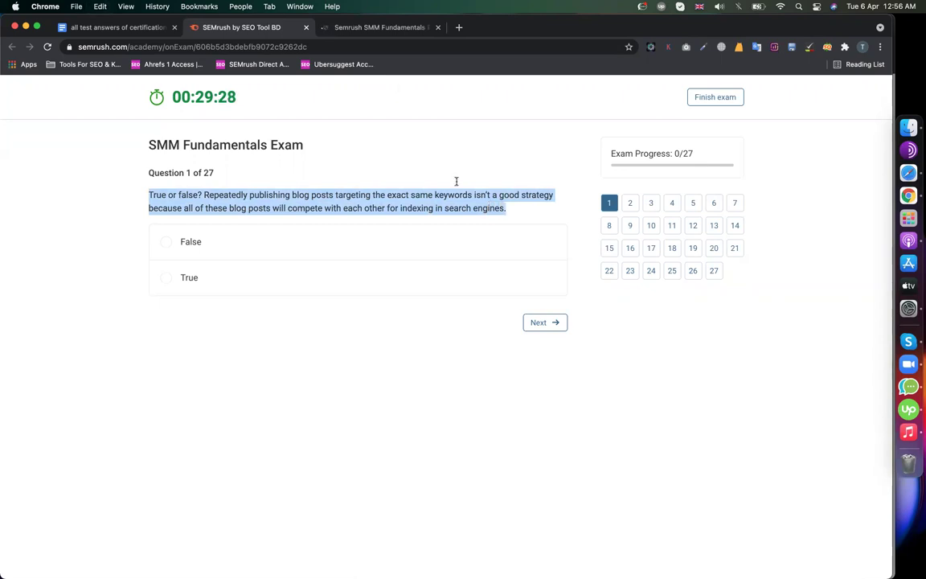
pyautogui.click(354, 27)
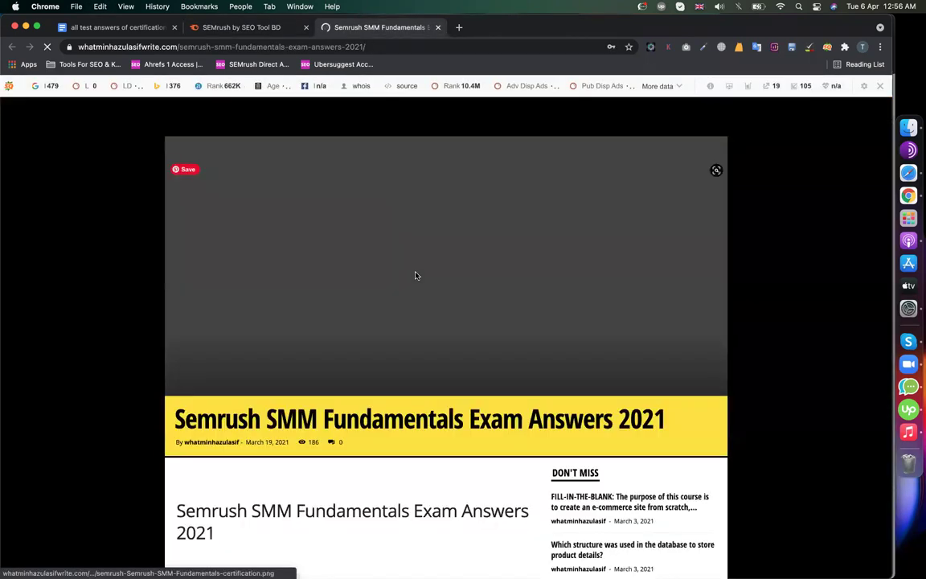
pyautogui.scroll(-3, 416, 275)
pyautogui.click(879, 86)
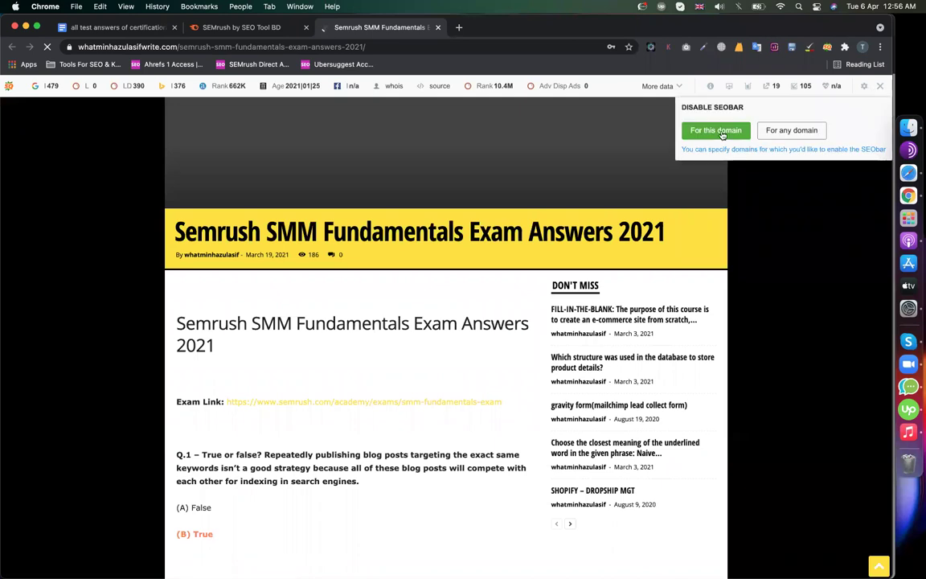
pyautogui.click(722, 135)
pyautogui.press('super+f')
pyautogui.press('super+v')
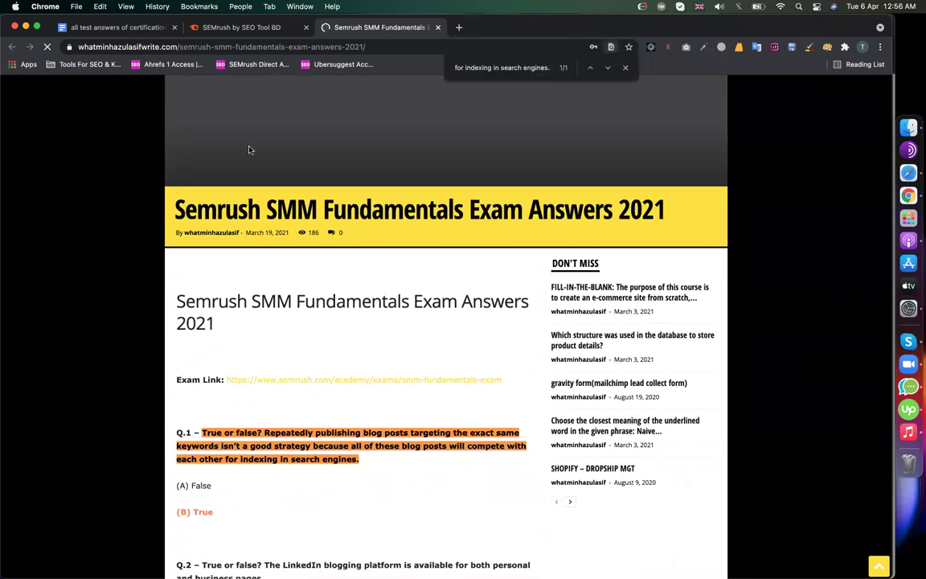
# - Copy question 1's full wording and search for it on the answers page
pyautogui.click(239, 29)
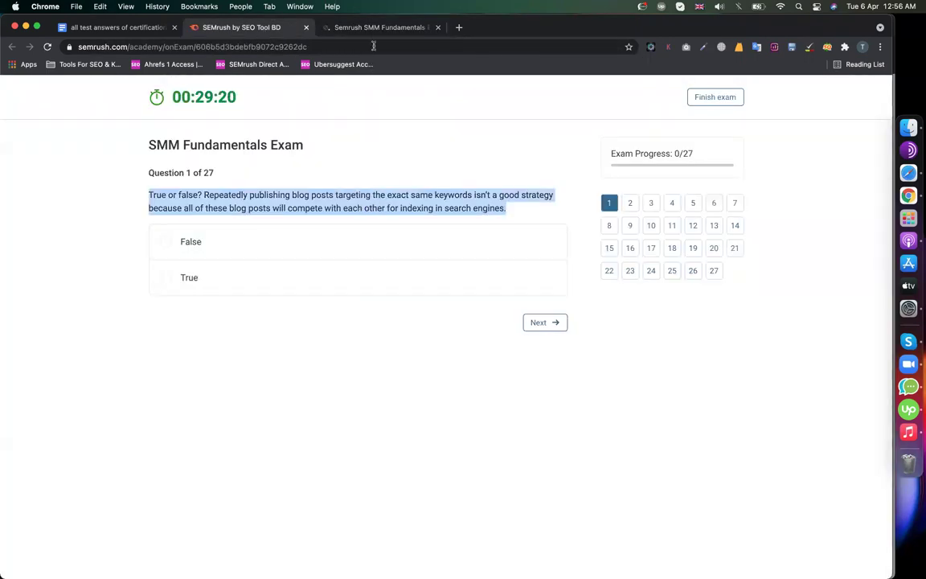
pyautogui.rightClick(320, 191)
pyautogui.click(330, 213)
pyautogui.click(387, 27)
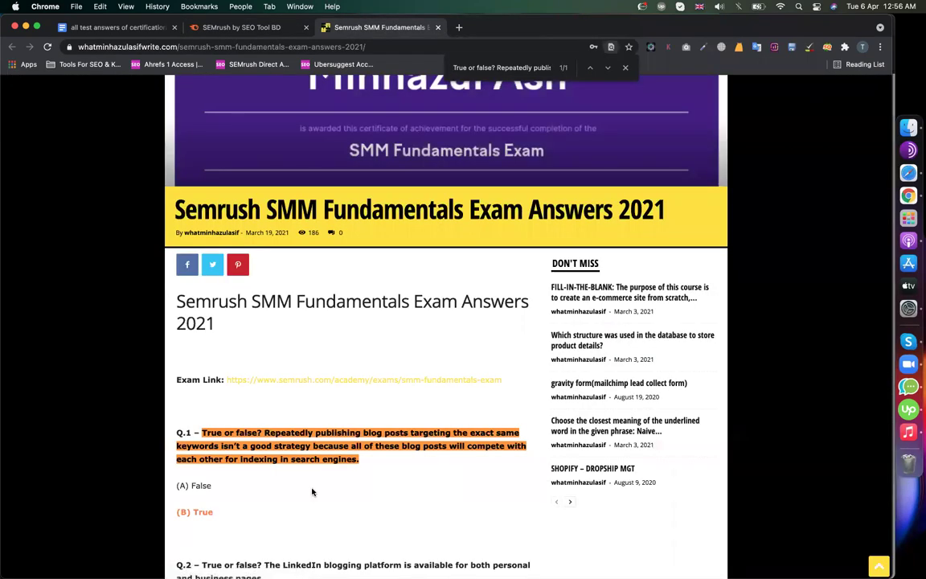
pyautogui.press('super+a')
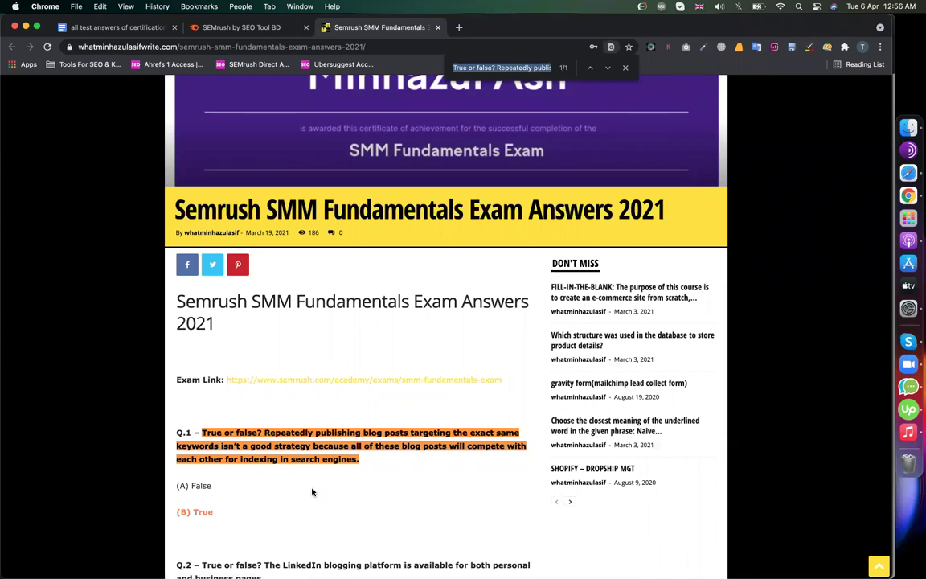
pyautogui.press('super+v')
# - Find question 1's answer, True, and pick an option in the exam
pyautogui.scroll(-5, 312, 490)
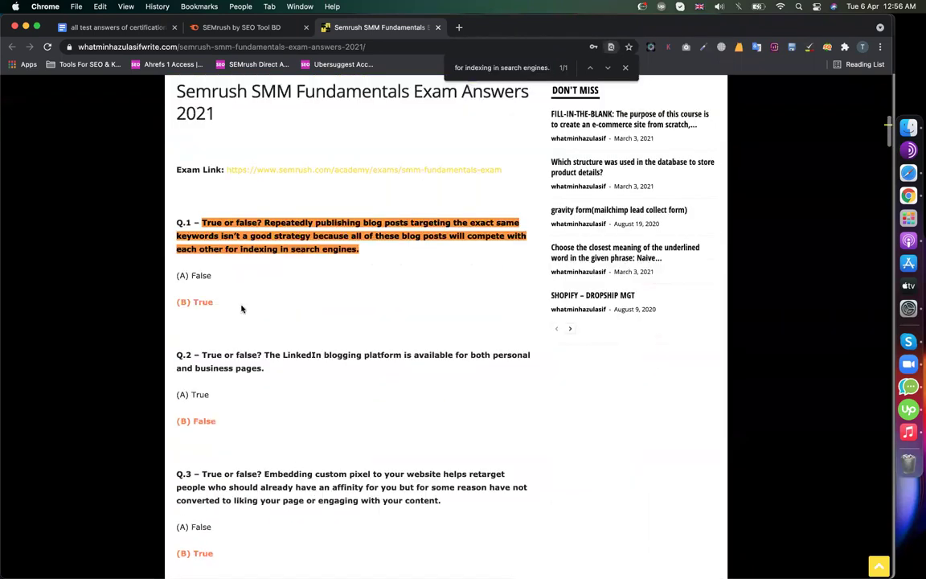
pyautogui.doubleClick(203, 303)
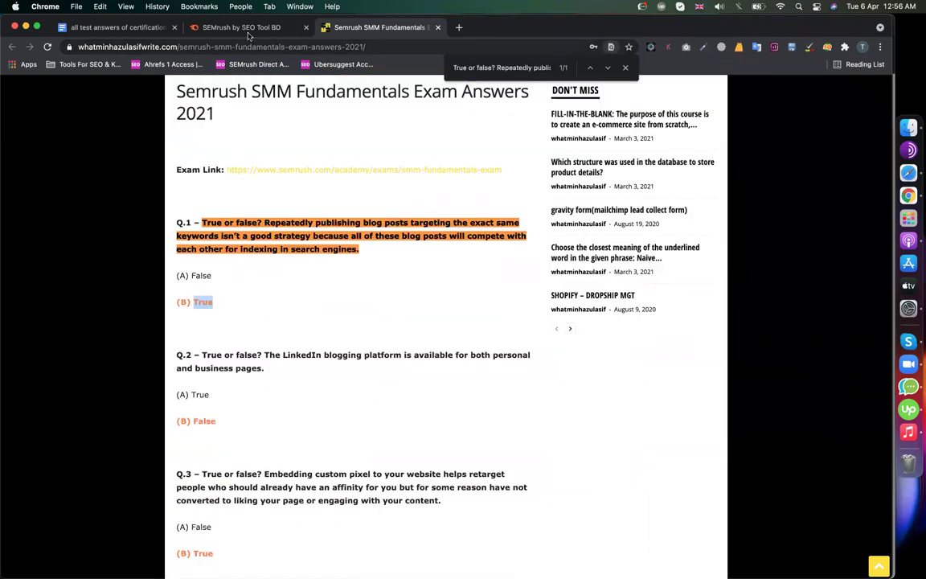
pyautogui.click(218, 27)
pyautogui.click(231, 235)
# - Change question 1 to True, then look up question 2 and answer it False
pyautogui.click(231, 279)
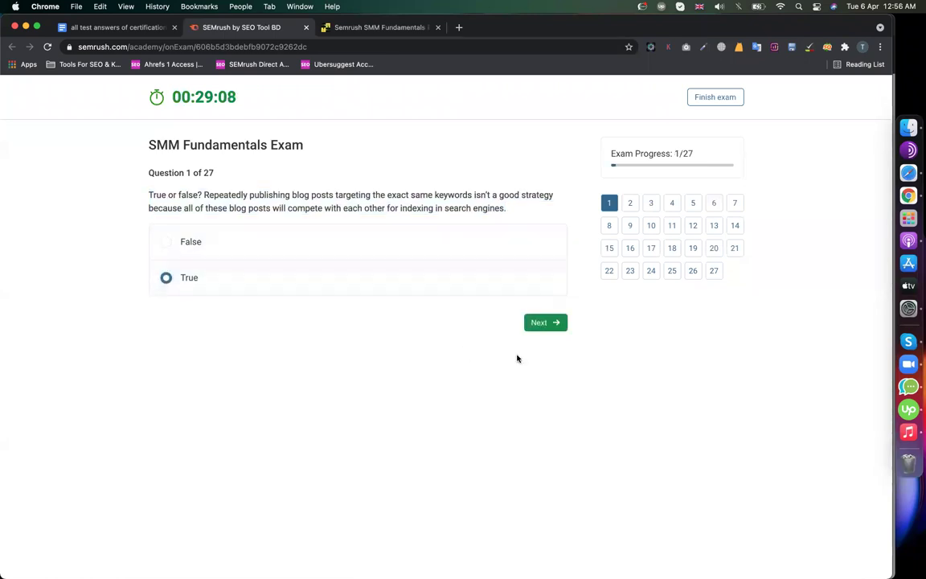
pyautogui.click(533, 322)
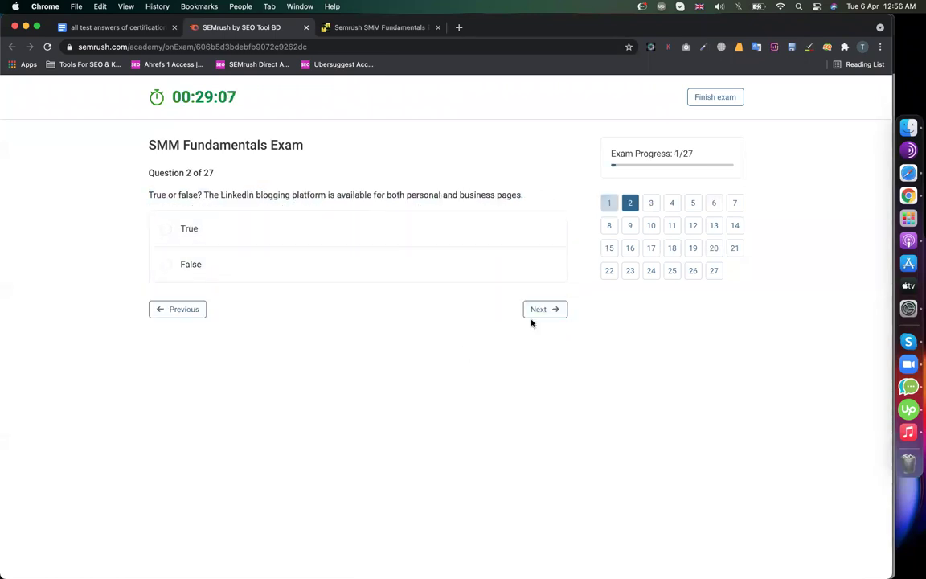
pyautogui.tripleClick(325, 194)
pyautogui.click(405, 29)
pyautogui.press('super+f')
pyautogui.press('super+v')
pyautogui.scroll(-2, 305, 158)
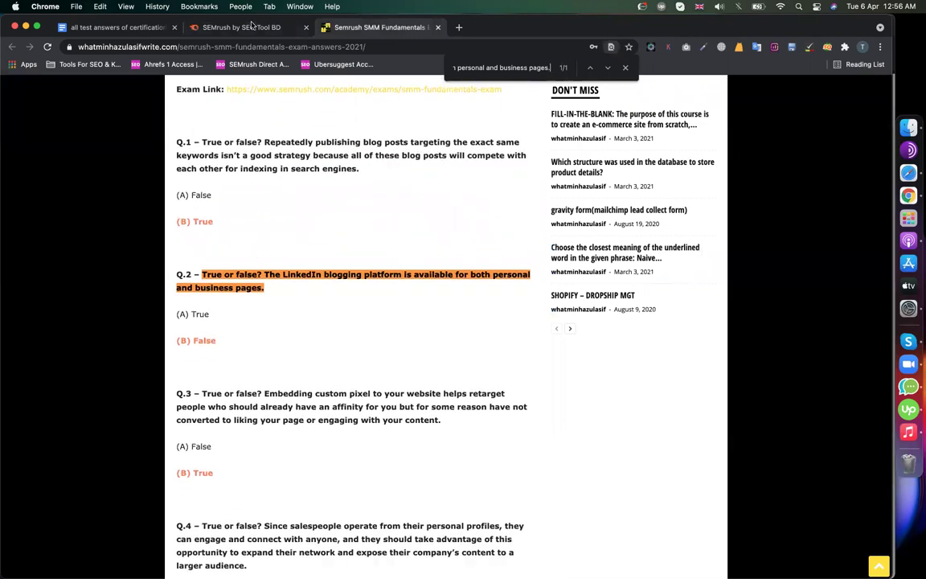
pyautogui.click(238, 26)
pyautogui.click(191, 264)
# - Look up question 3 on the answers page and answer it True
pyautogui.click(543, 310)
pyautogui.tripleClick(358, 207)
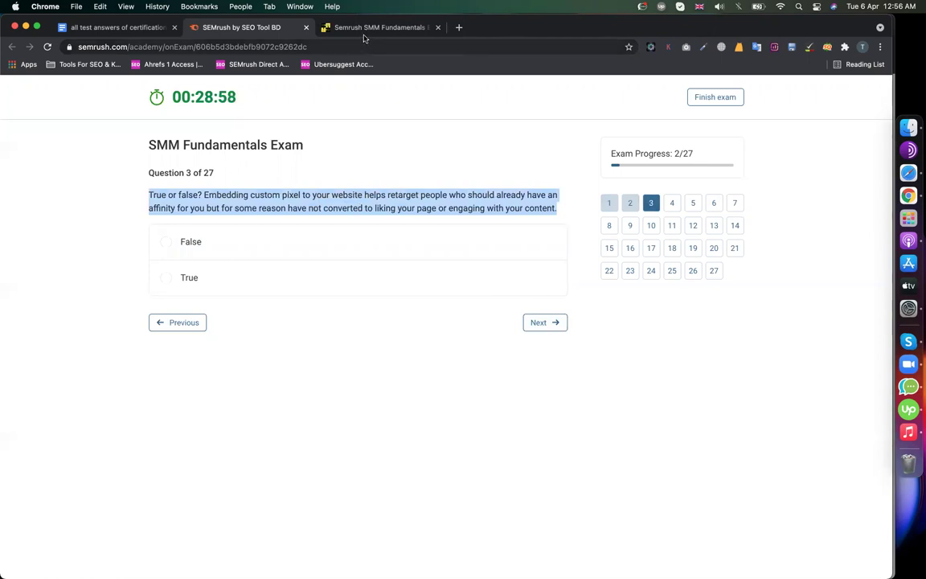
pyautogui.click(363, 28)
pyautogui.press('super+v')
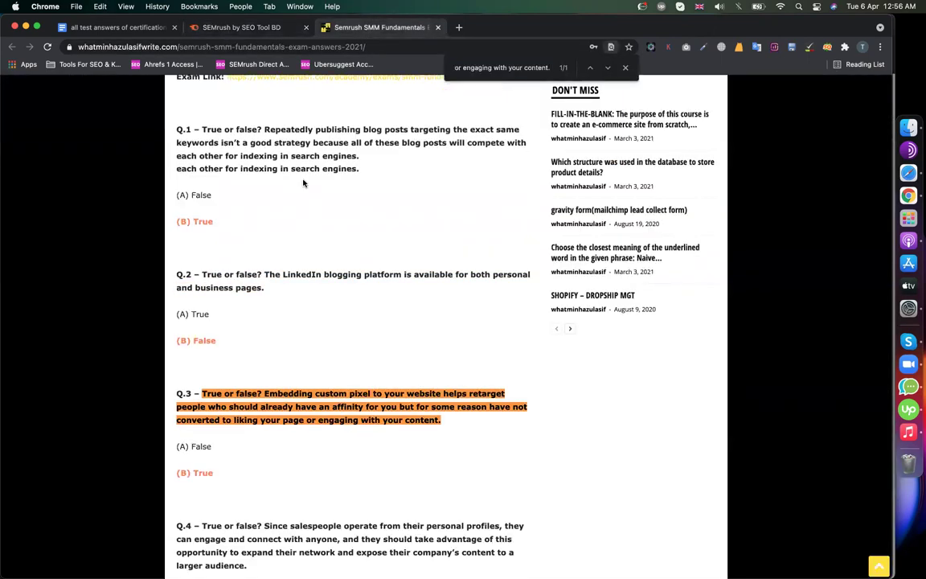
pyautogui.scroll(-4, 235, 316)
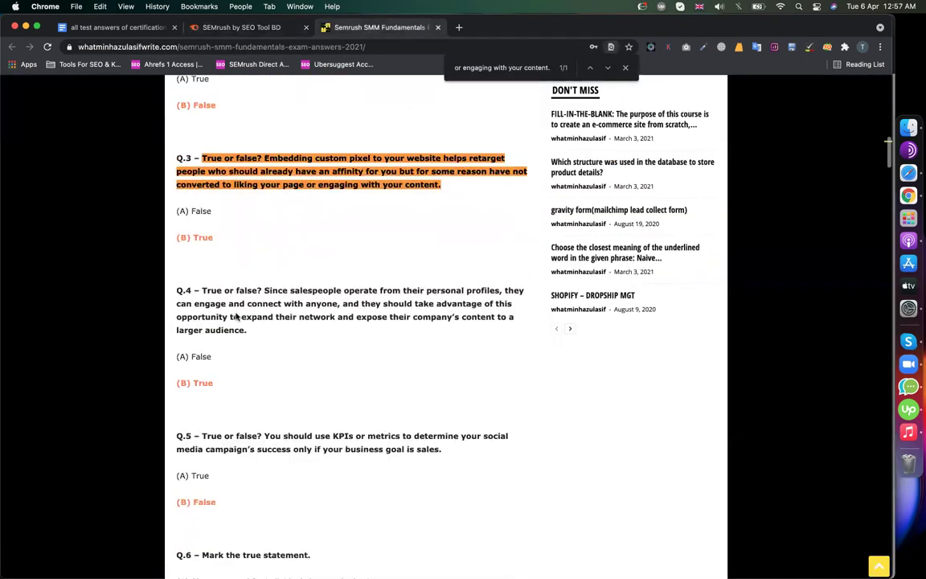
pyautogui.scroll(-2, 221, 351)
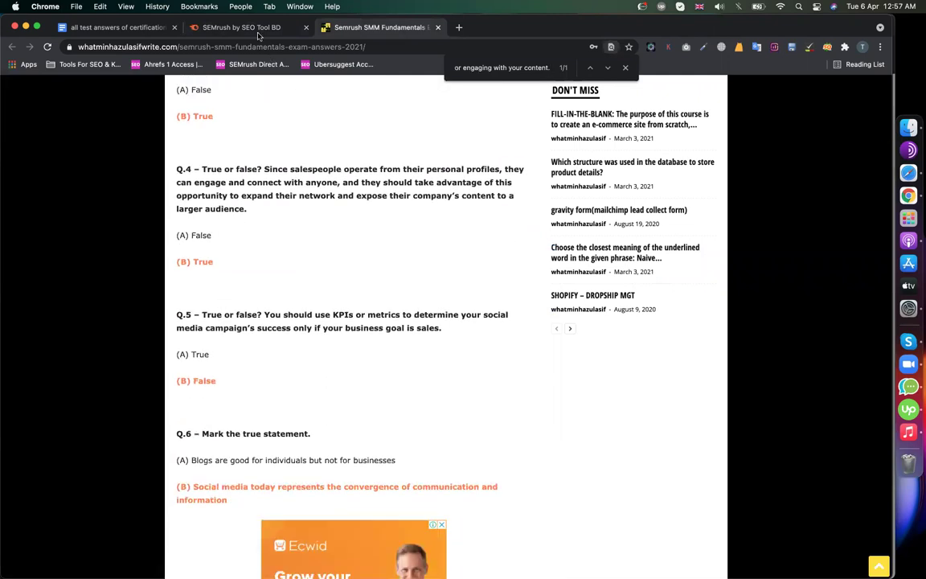
pyautogui.click(241, 27)
pyautogui.click(210, 270)
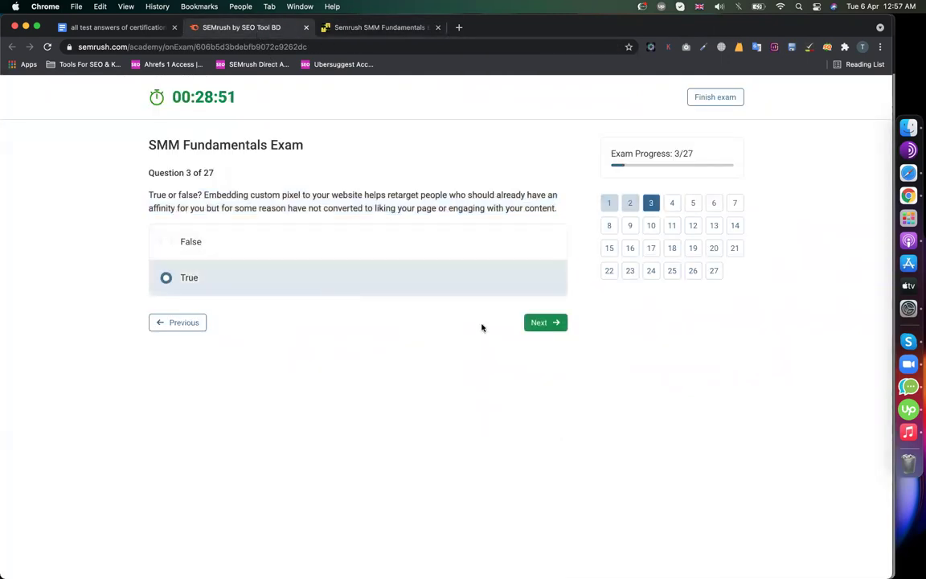
# - Look up question 4 on the answers page and answer it True
pyautogui.click(533, 322)
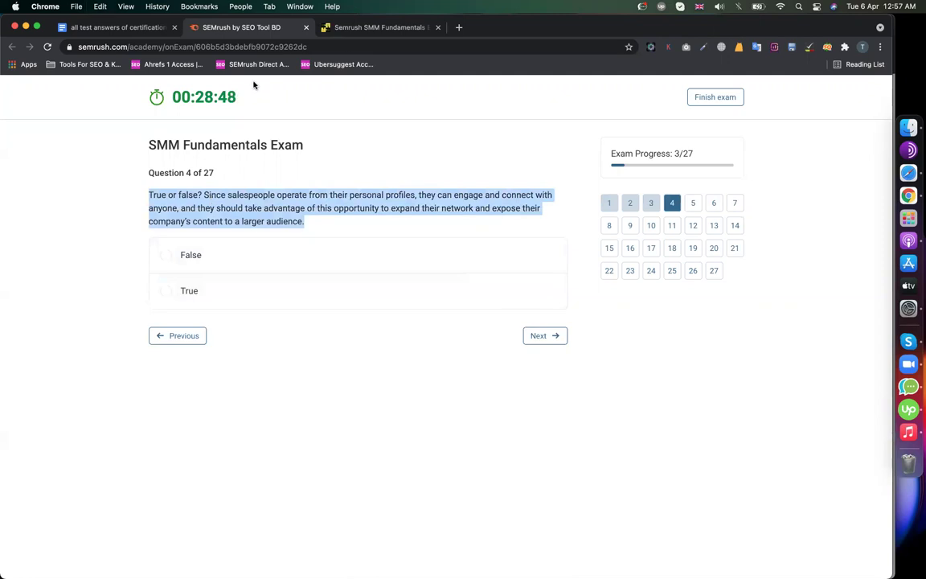
pyautogui.hotkey('ctrl', 'Tab')
pyautogui.press('super+f')
pyautogui.press('super+v')
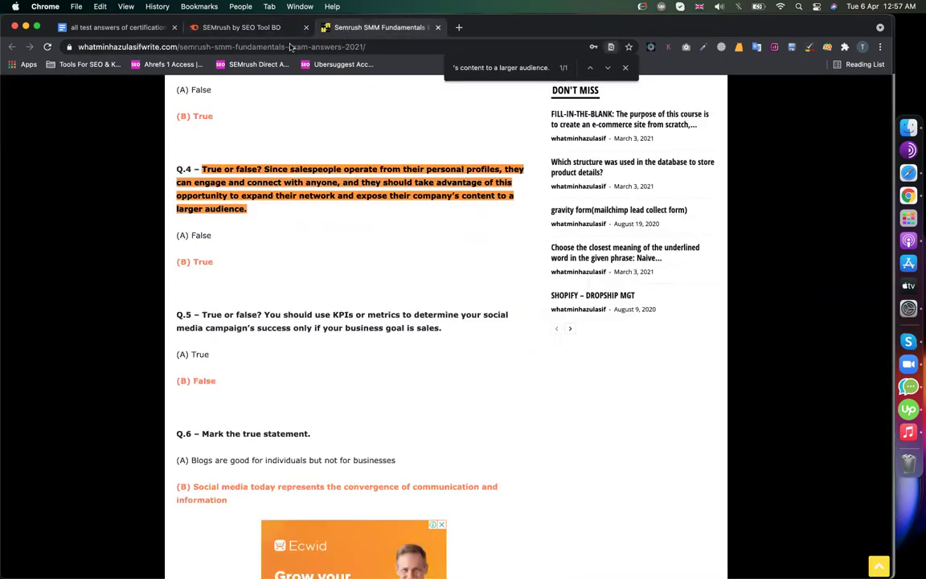
pyautogui.click(265, 27)
pyautogui.click(259, 304)
pyautogui.click(357, 29)
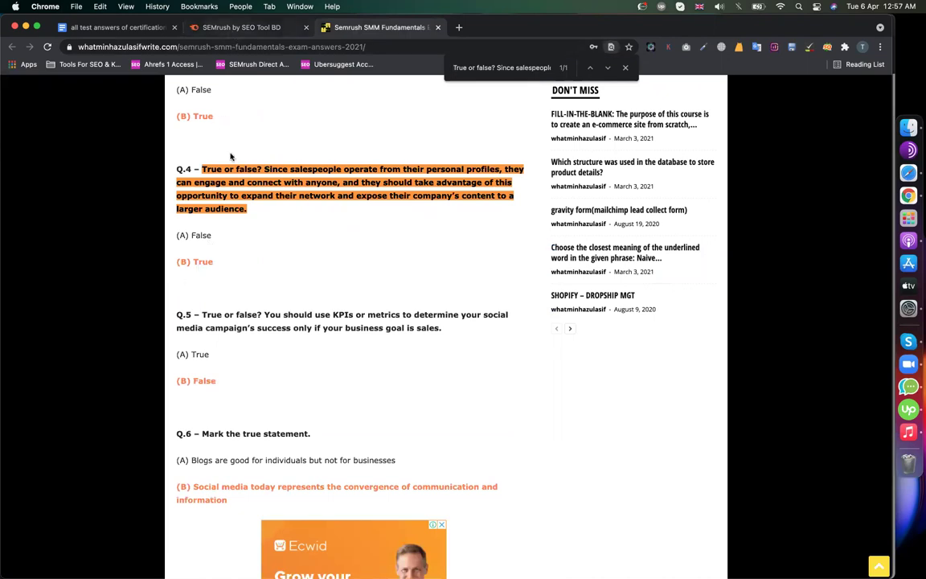
pyautogui.click(262, 26)
pyautogui.click(238, 288)
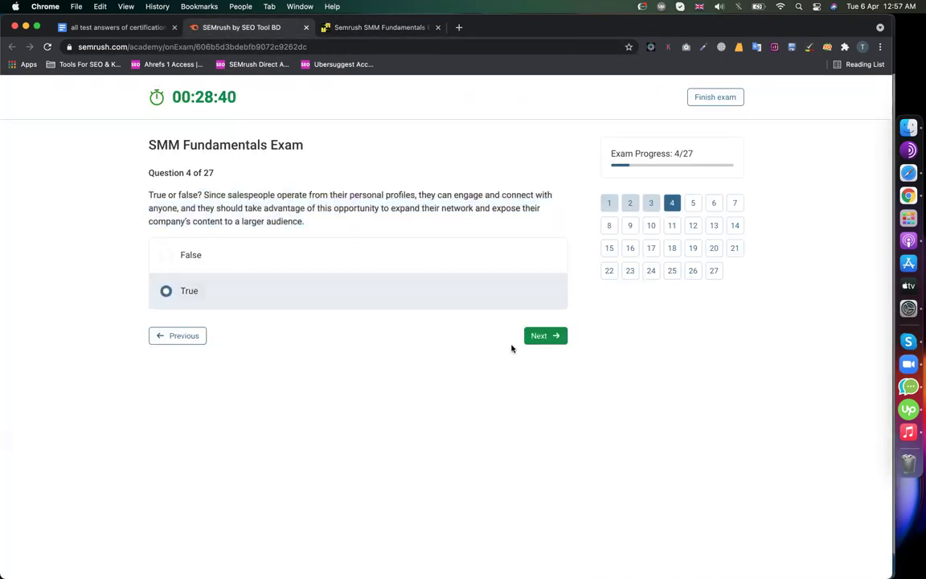
# - Advance to question 5, copy its wording and search it on the answers page
pyautogui.click(535, 337)
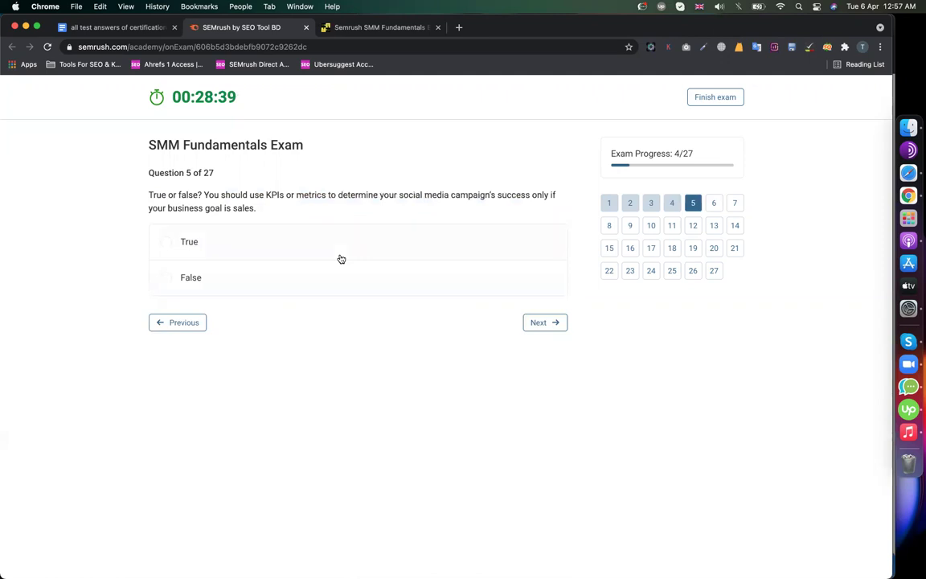
pyautogui.tripleClick(270, 199)
pyautogui.click(365, 32)
pyautogui.hotkey('ctrl', 'f')
pyautogui.hotkey('ctrl', 'v')
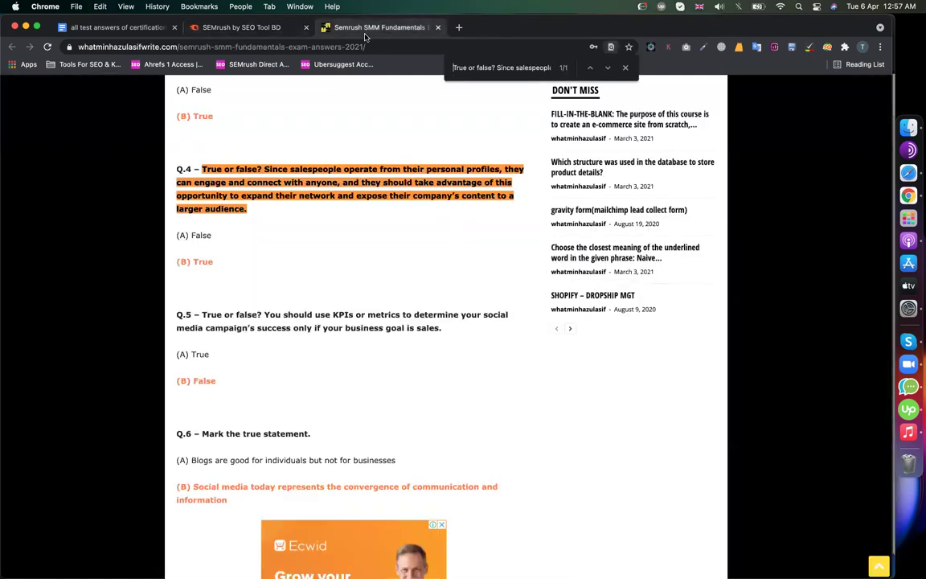
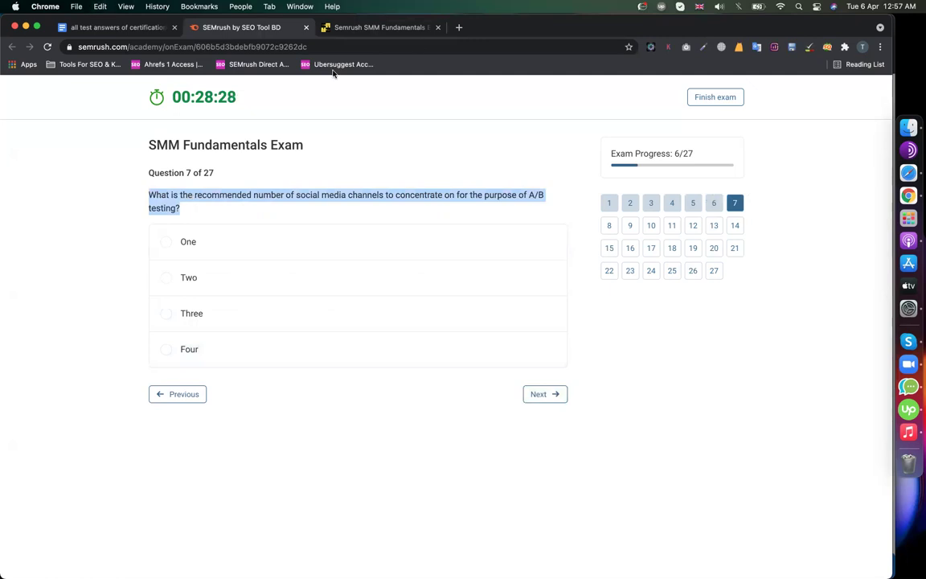
# - Answer Question 7 with 'Two' and Question 8 with 'B2B' using the answer key
pyautogui.click(391, 29)
pyautogui.write('What is the recommended number of social media channels to concentrate on for the purpose of A/B testing?')
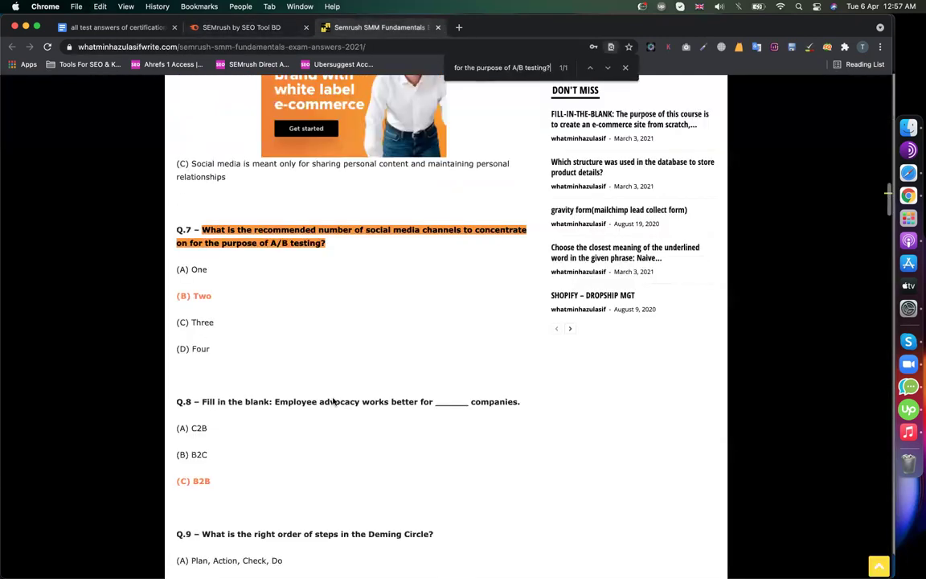
pyautogui.scroll(-3, 192, 303)
pyautogui.scroll(-2, 216, 320)
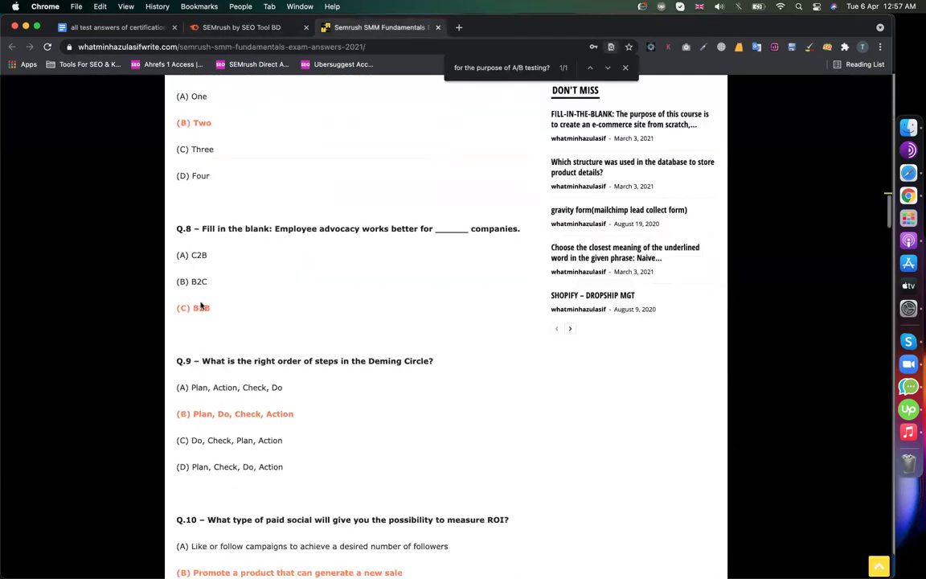
pyautogui.click(243, 27)
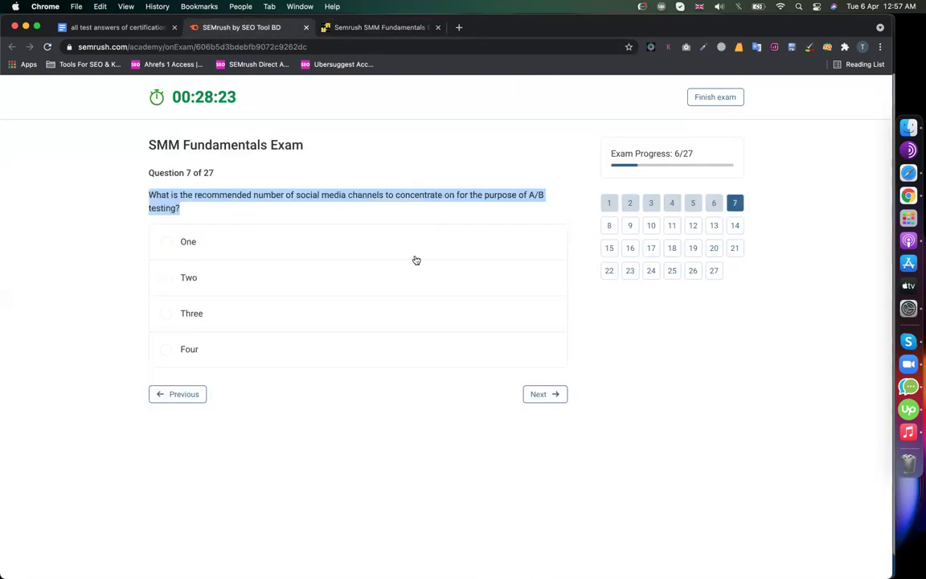
pyautogui.click(254, 276)
pyautogui.click(545, 393)
pyautogui.click(209, 262)
pyautogui.click(210, 300)
pyautogui.click(546, 347)
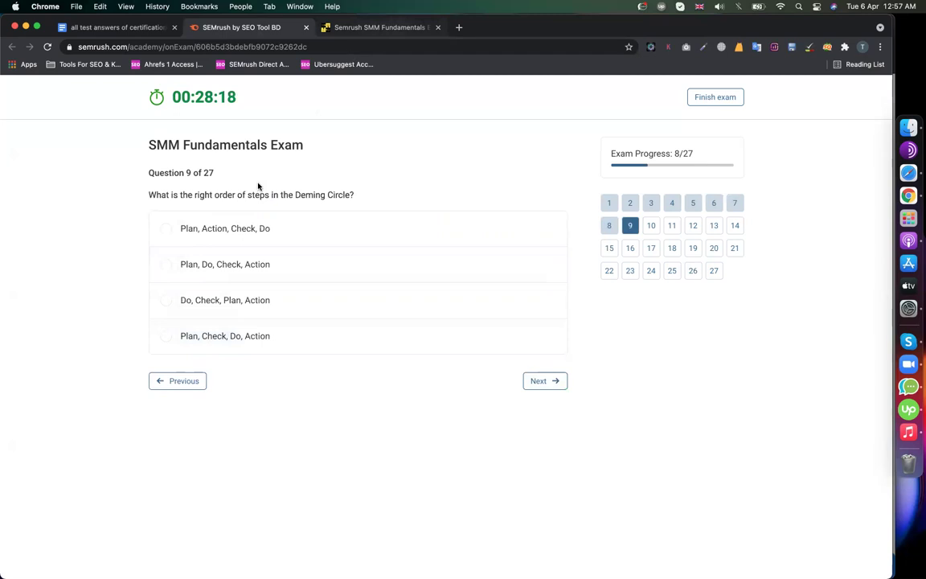
# - Look up the Deming Circle question and answer 'Plan, Do, Check, Action'
pyautogui.tripleClick(233, 190)
pyautogui.press('super+c')
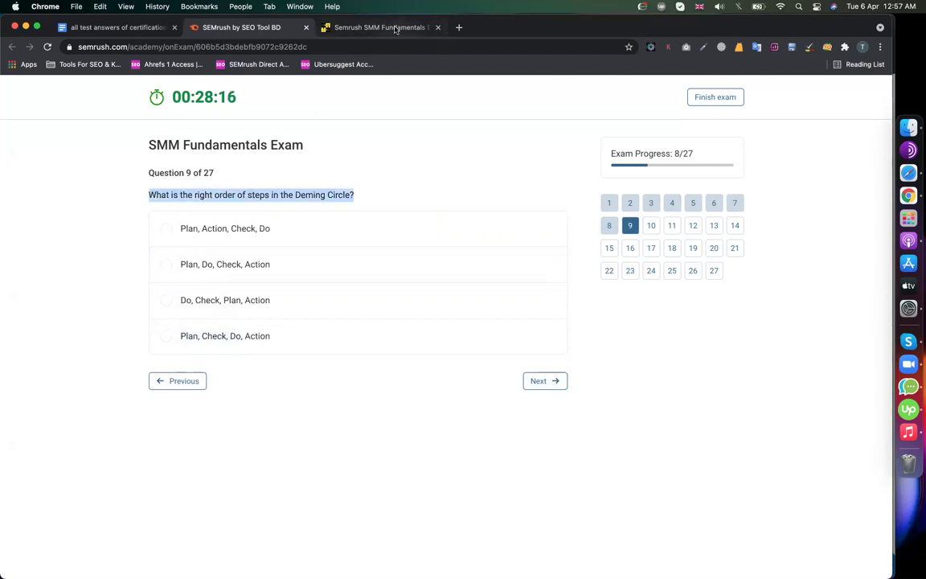
pyautogui.click(395, 29)
pyautogui.press('super+f')
pyautogui.press('super+v')
pyautogui.scroll(-3, 358, 246)
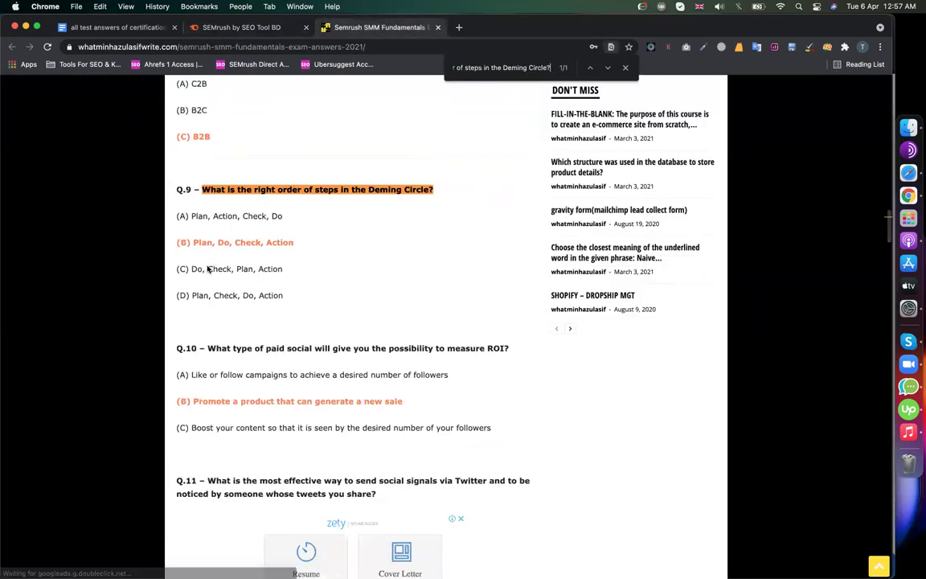
pyautogui.click(239, 28)
pyautogui.click(255, 267)
pyautogui.click(541, 380)
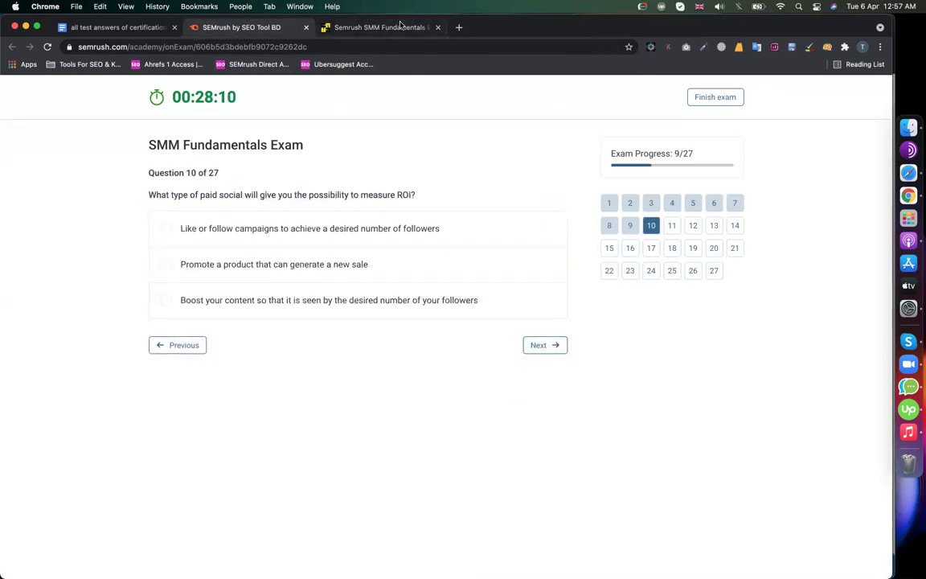
pyautogui.click(400, 26)
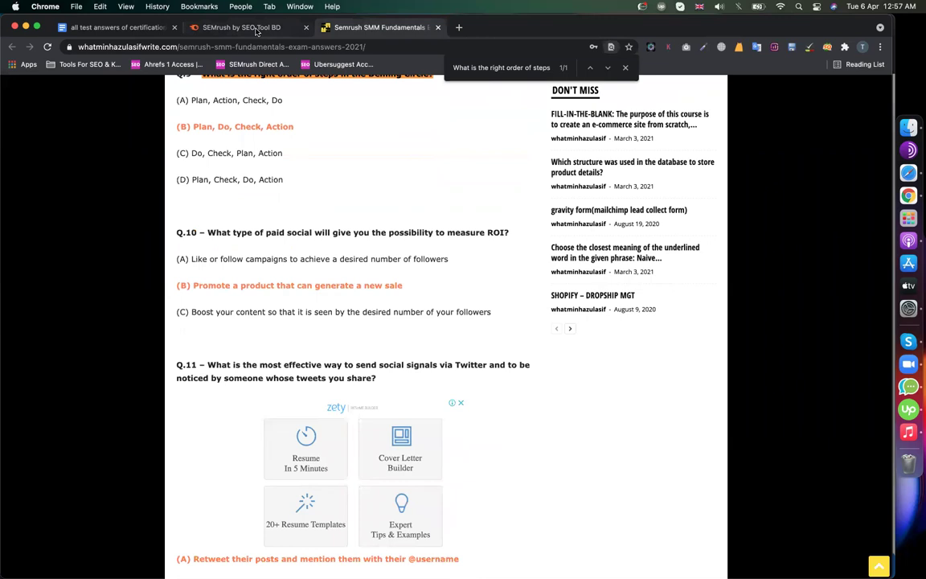
pyautogui.click(256, 29)
pyautogui.click(264, 262)
pyautogui.click(562, 347)
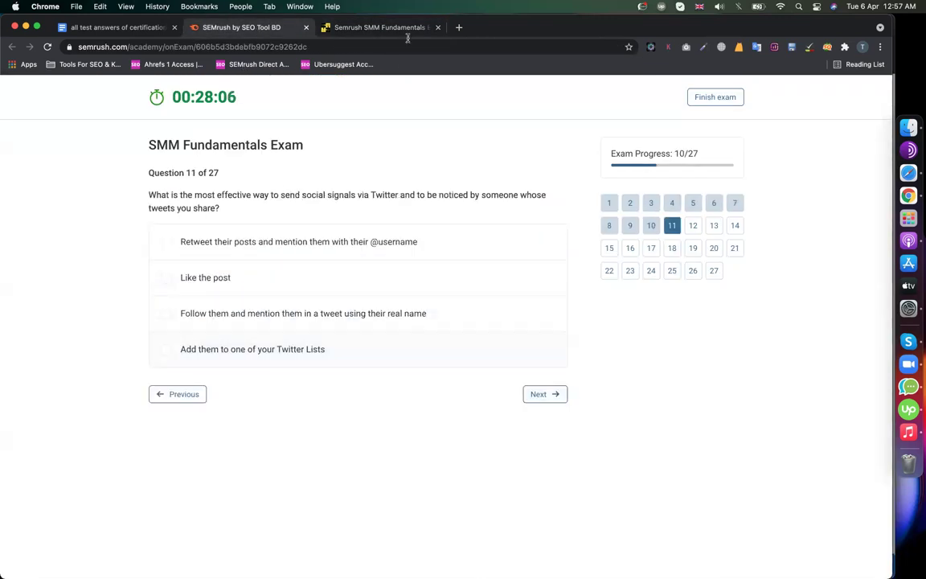
pyautogui.click(386, 27)
pyautogui.scroll(-5, 349, 282)
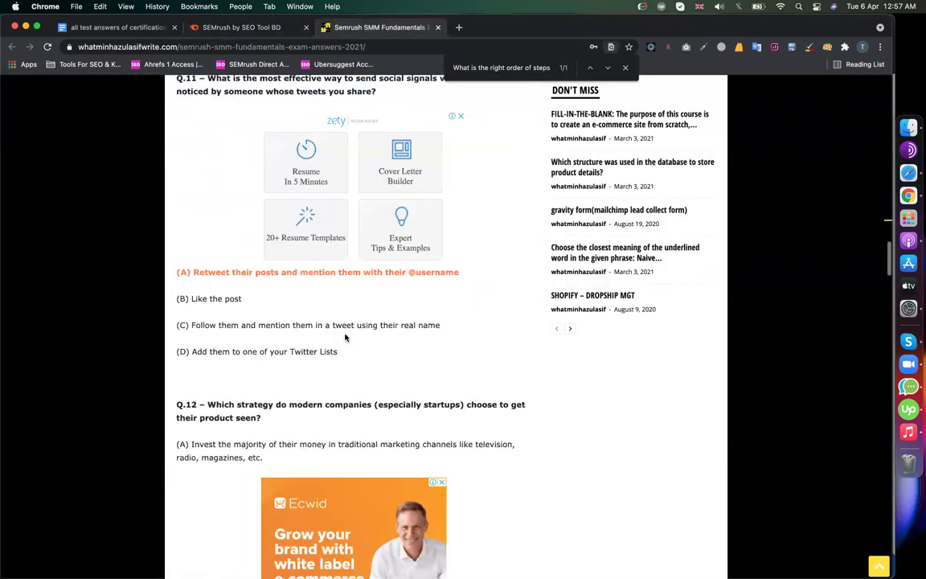
pyautogui.click(259, 30)
pyautogui.click(211, 258)
pyautogui.click(538, 393)
# - Pick the first answer for Question 12 and verify it against the answer key
pyautogui.click(204, 241)
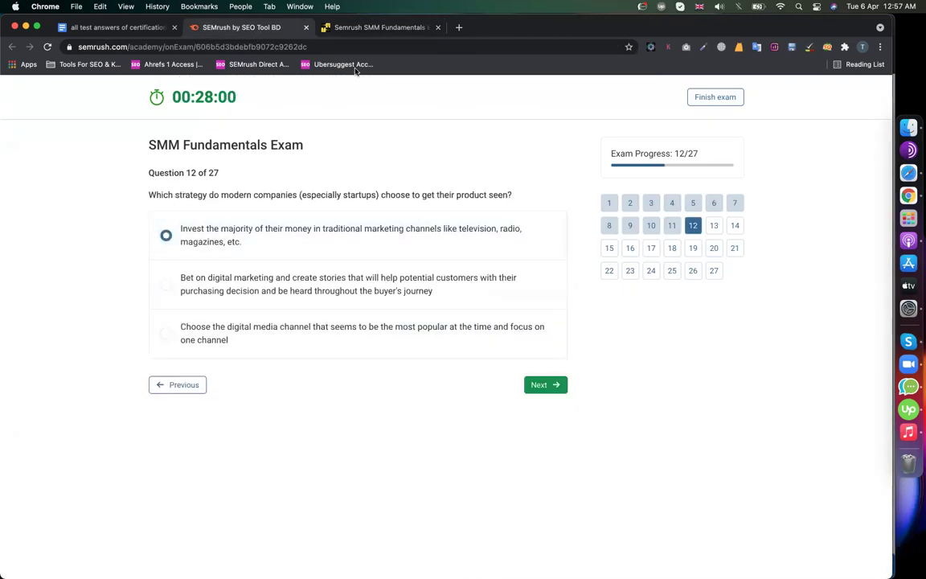
pyautogui.click(381, 27)
pyautogui.scroll(-6, 357, 201)
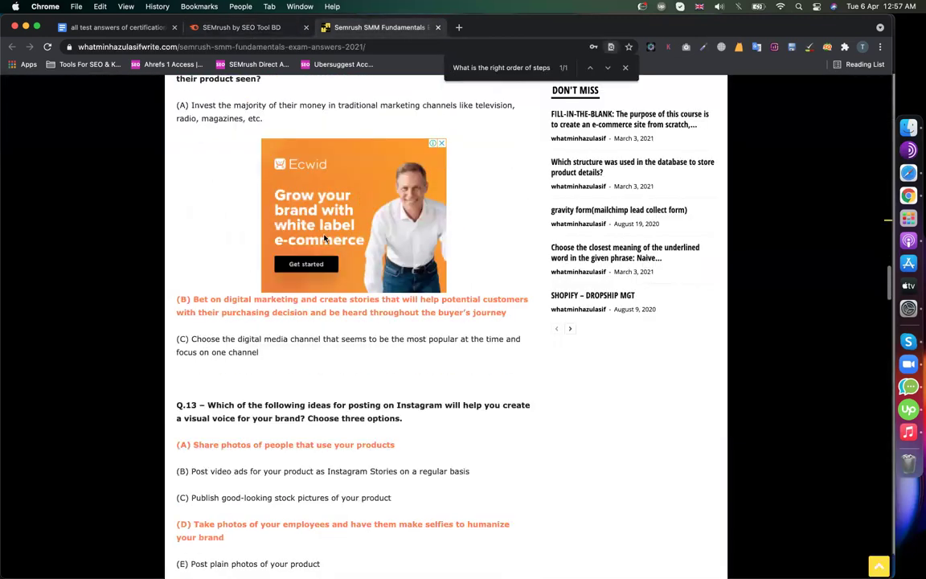
pyautogui.click(234, 29)
# - For Question 13, tick 'Share photos of people that use your products' and the employee-photos option
pyautogui.click(533, 383)
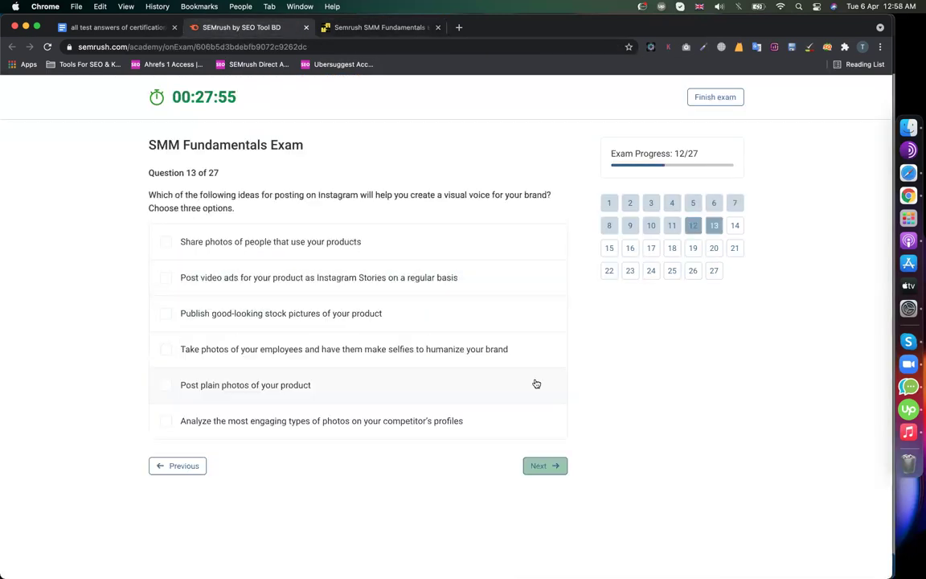
pyautogui.tripleClick(237, 204)
pyautogui.hotkey('ctrl', 'c')
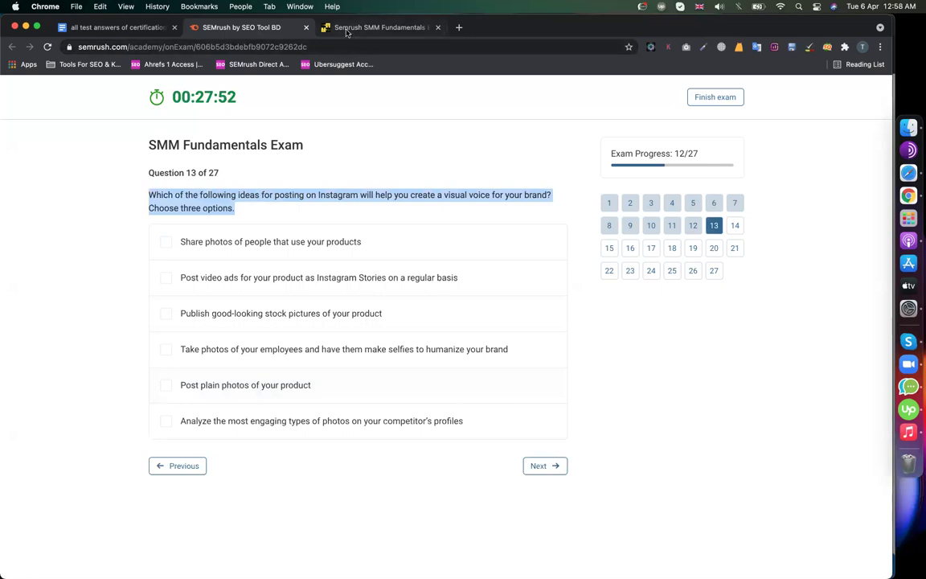
pyautogui.click(347, 28)
pyautogui.hotkey('ctrl', 'f')
pyautogui.hotkey('ctrl', 'v')
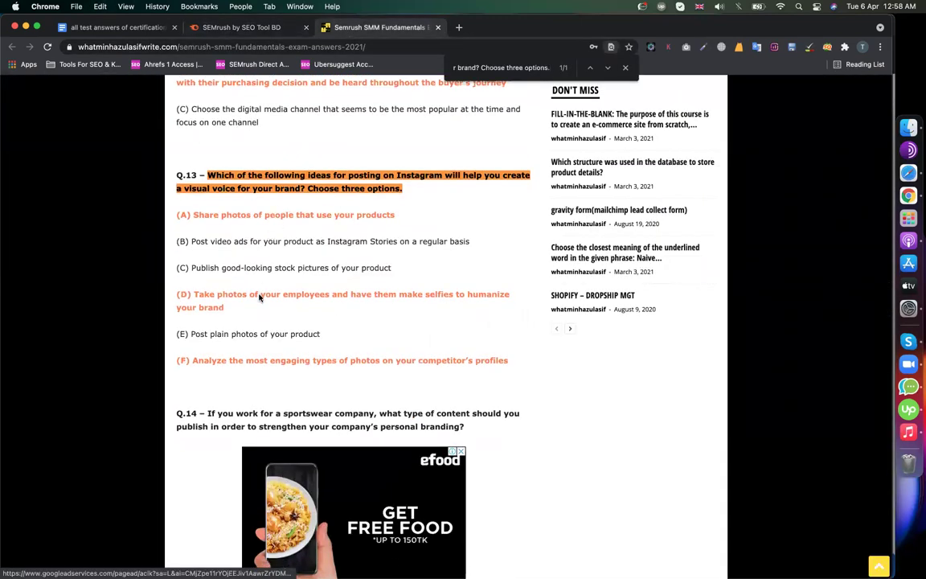
pyautogui.click(275, 28)
pyautogui.click(264, 240)
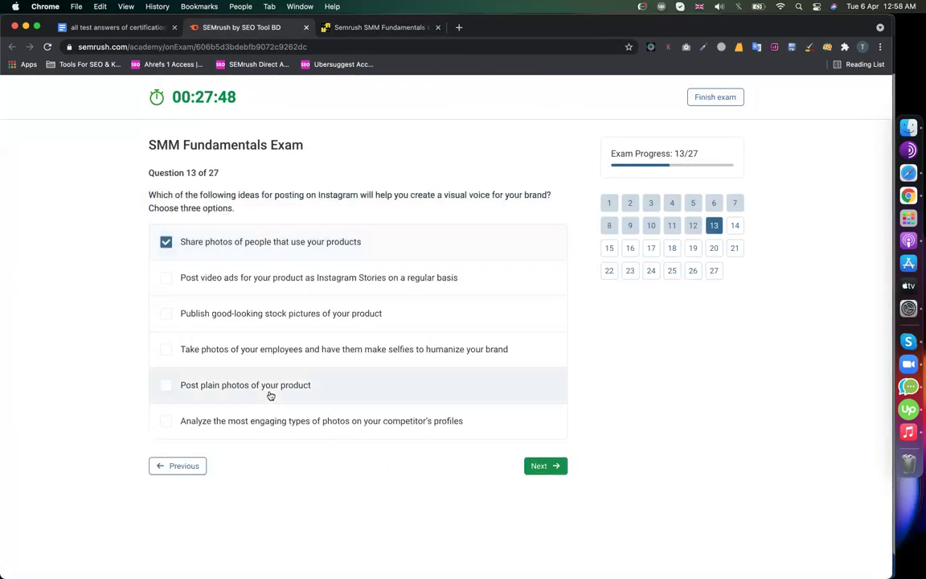
pyautogui.click(258, 386)
pyautogui.click(295, 354)
pyautogui.click(298, 385)
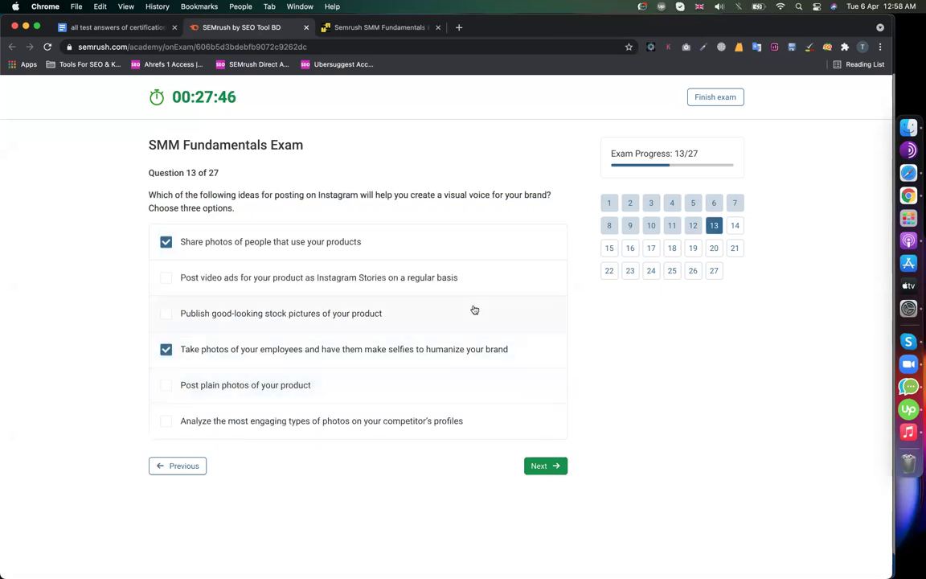
# - Recheck the key and also tick analyzing engaging competitor photos for Question 13
pyautogui.click(363, 36)
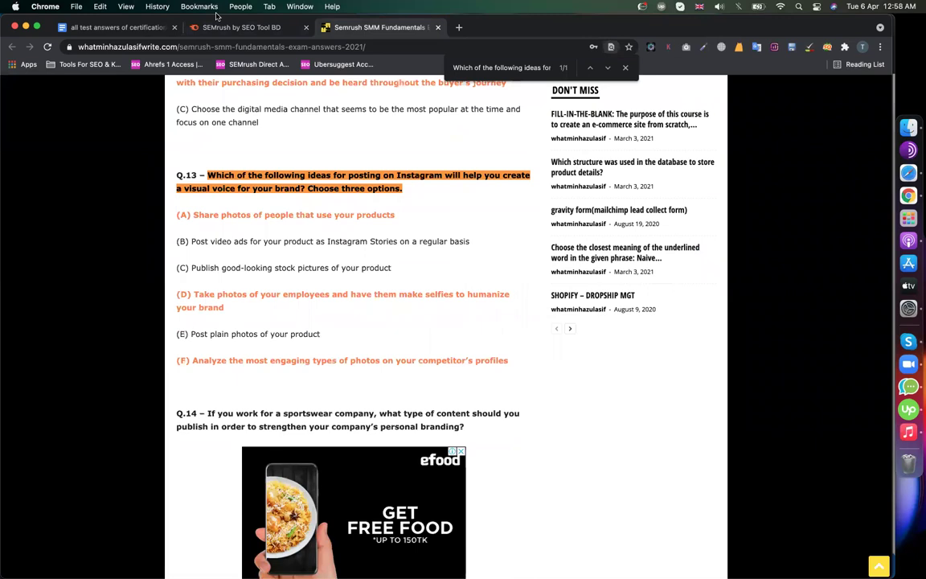
pyautogui.click(229, 27)
pyautogui.click(233, 417)
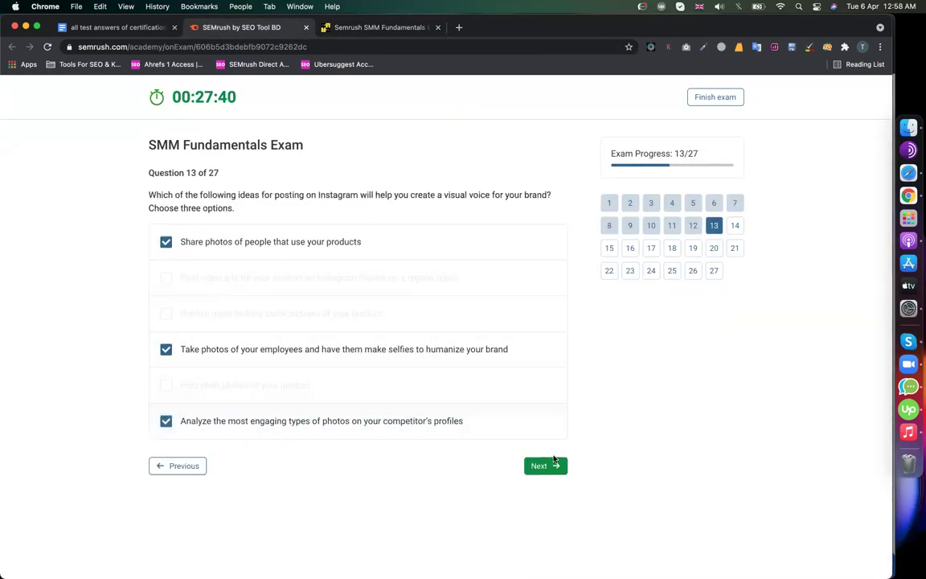
pyautogui.click(553, 464)
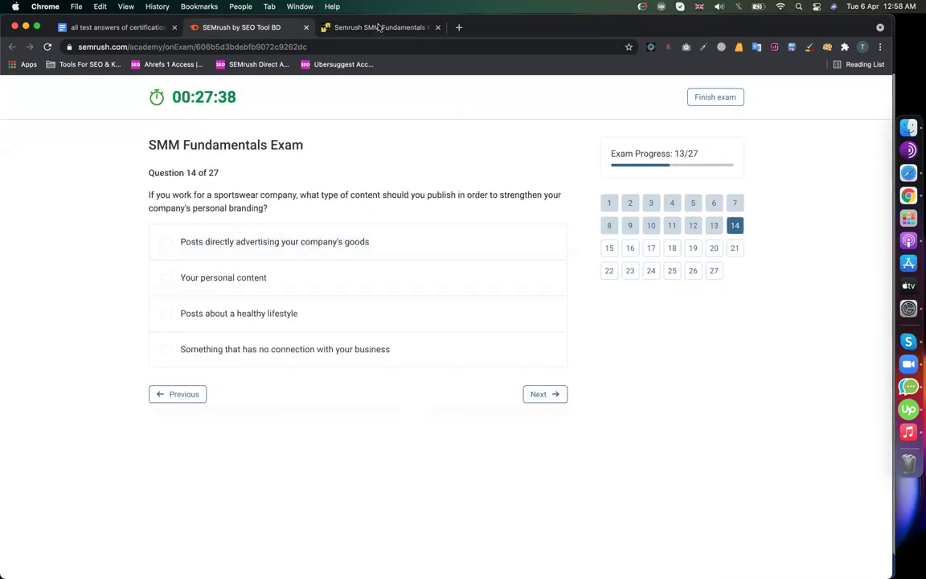
# - Answer Question 14 with 'Posts about a healthy lifestyle'
pyautogui.click(380, 28)
pyautogui.scroll(-8, 279, 337)
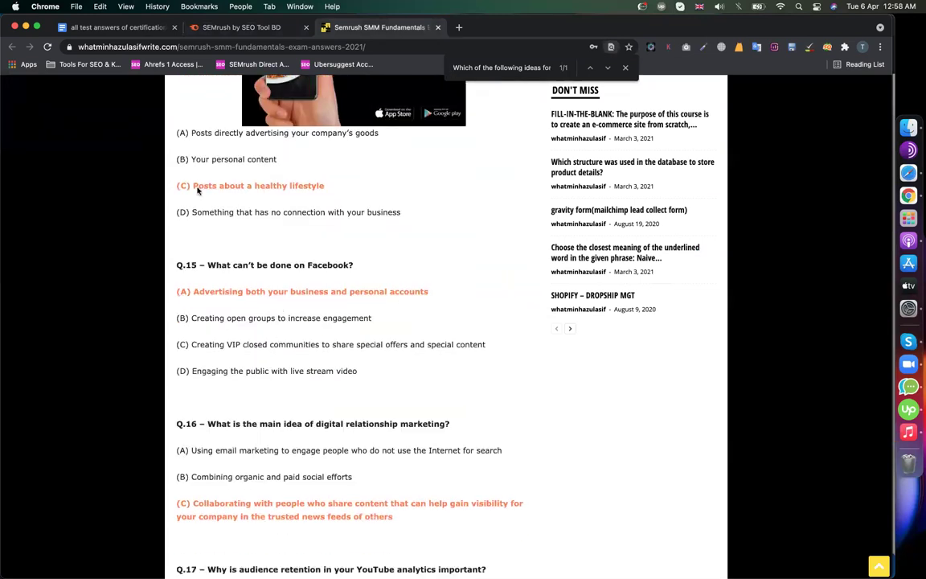
pyautogui.click(241, 27)
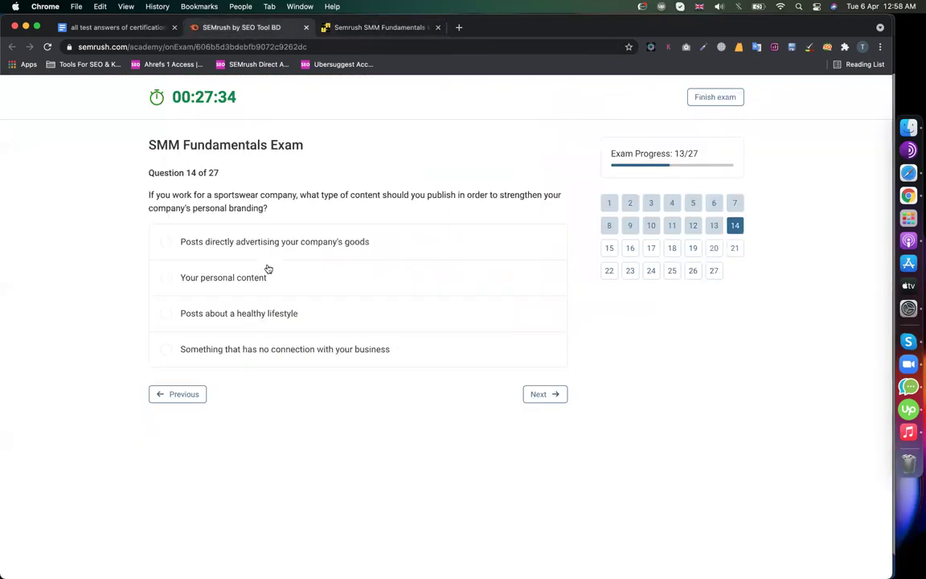
pyautogui.click(266, 315)
pyautogui.click(544, 393)
# - Answer Question 15 'Advertising both your business and personal accounts' and Question 16 collaborating for visibility
pyautogui.click(289, 229)
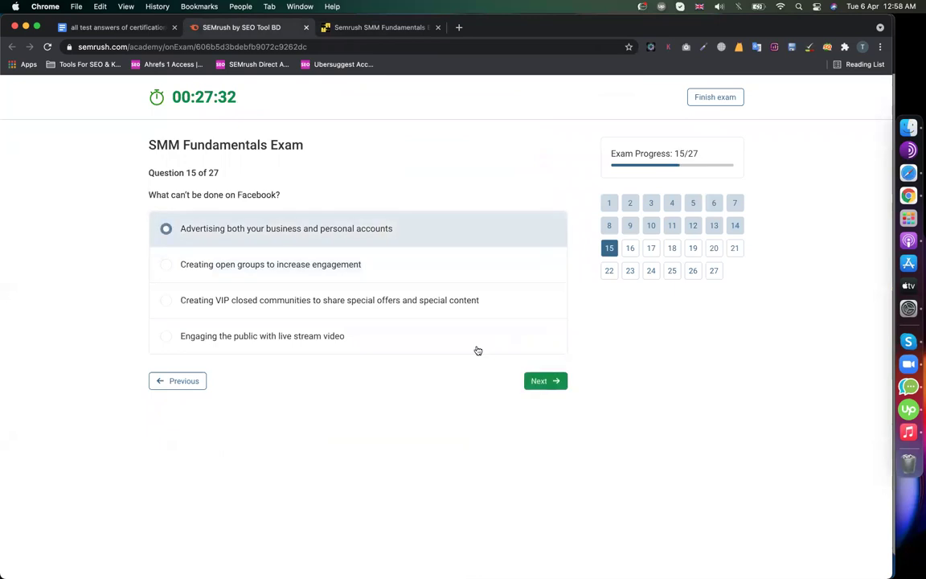
pyautogui.click(541, 380)
pyautogui.click(381, 28)
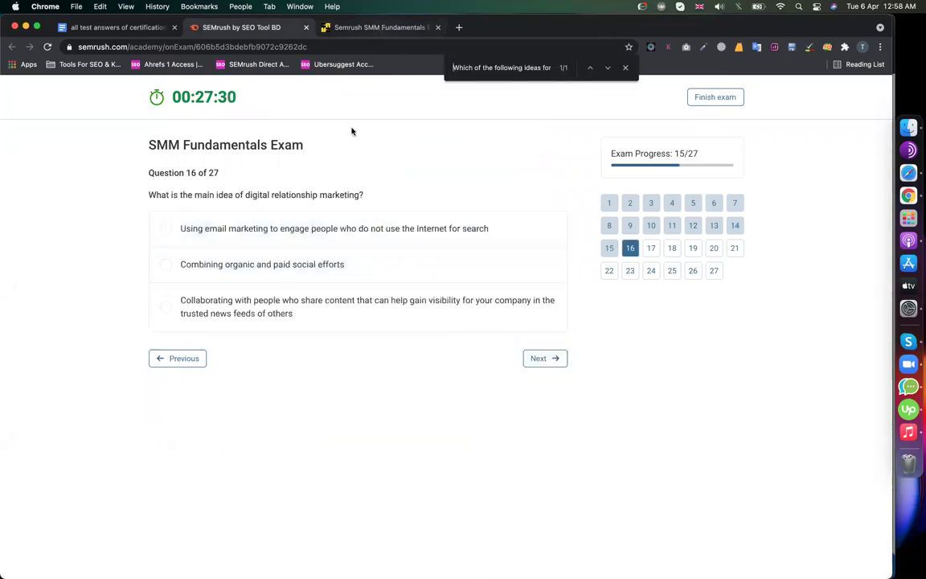
pyautogui.scroll(-5, 351, 247)
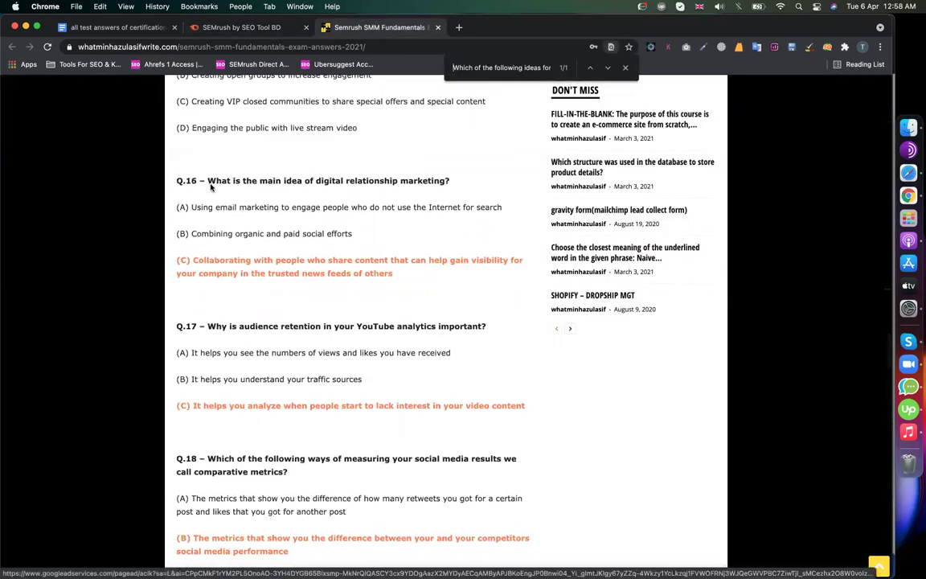
pyautogui.click(248, 30)
pyautogui.click(498, 320)
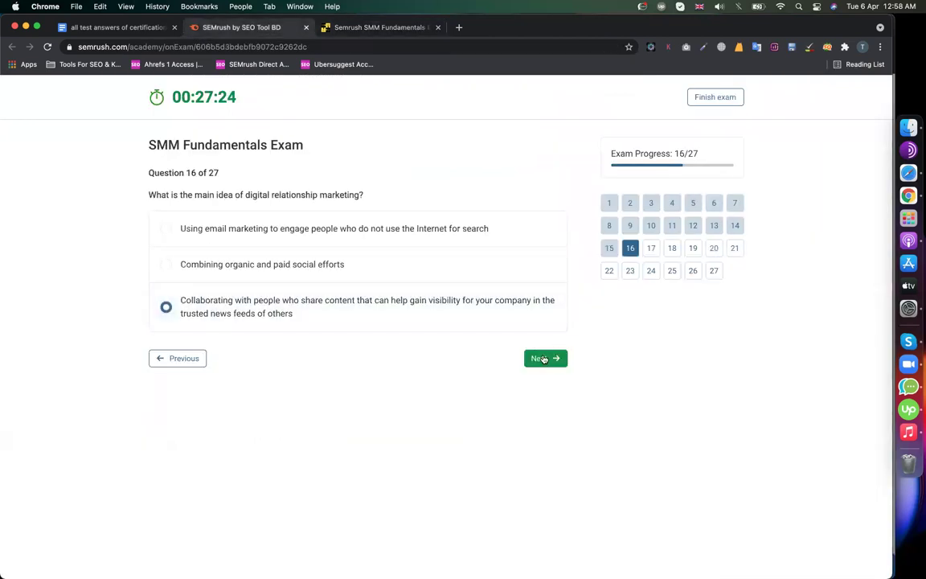
pyautogui.click(544, 357)
# - Answer Question 17 with viewers losing interest and Question 18 with the competitor comparison option
pyautogui.click(261, 293)
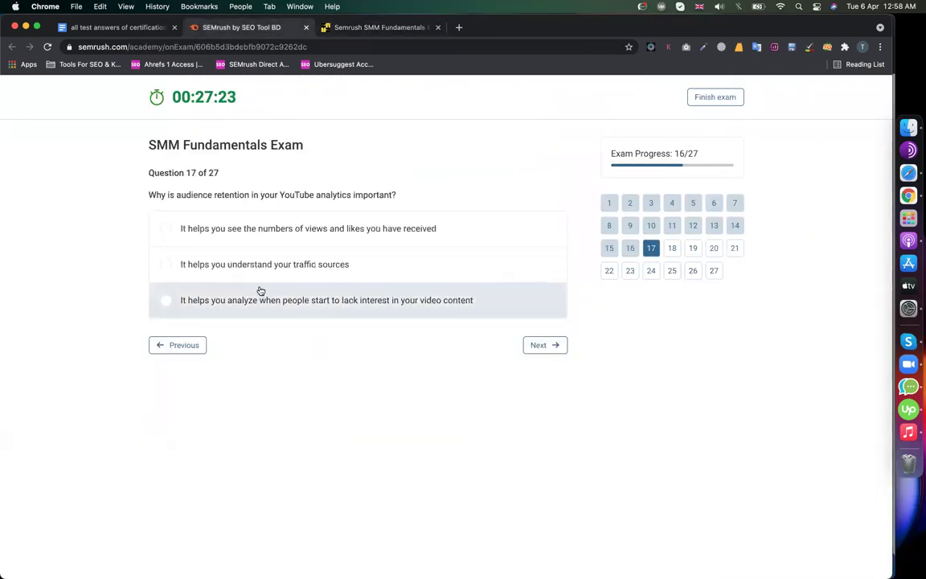
pyautogui.click(535, 344)
pyautogui.doubleClick(209, 194)
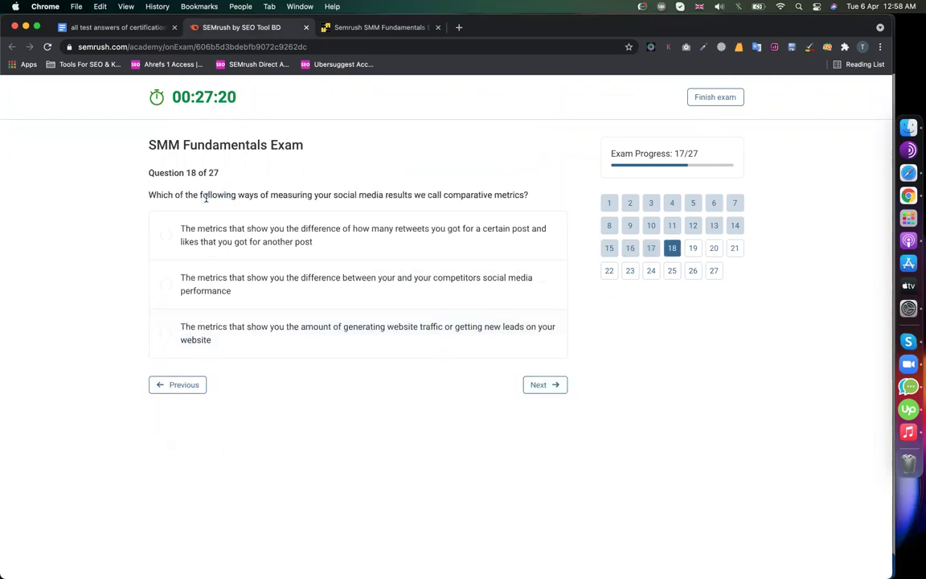
pyautogui.tripleClick(206, 195)
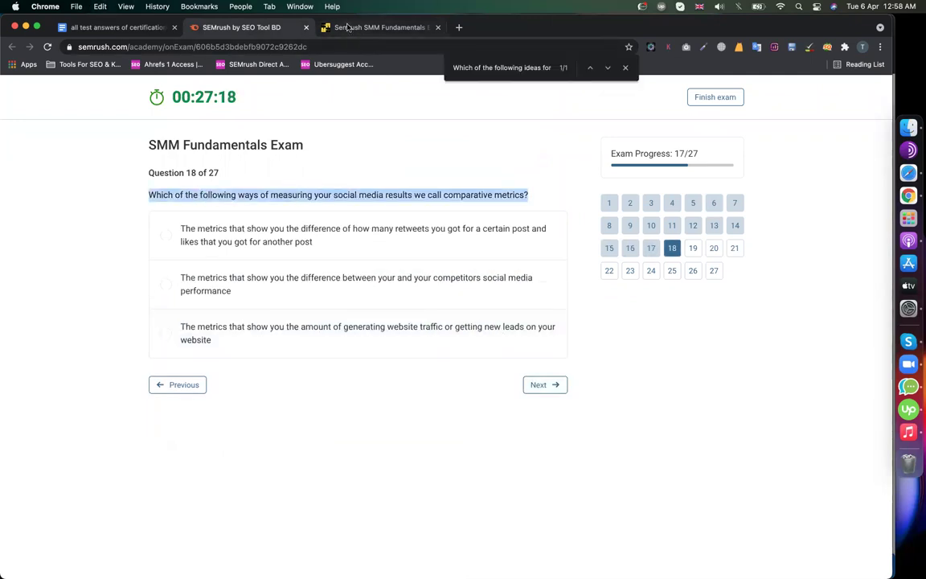
pyautogui.click(348, 28)
pyautogui.scroll(-5, 275, 362)
pyautogui.scroll(-3, 275, 368)
pyautogui.click(244, 30)
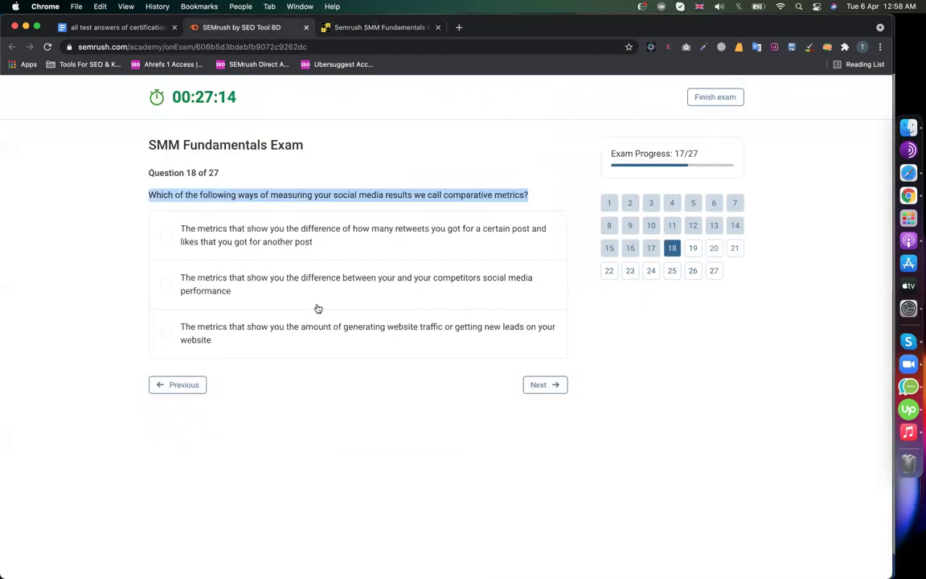
pyautogui.click(302, 294)
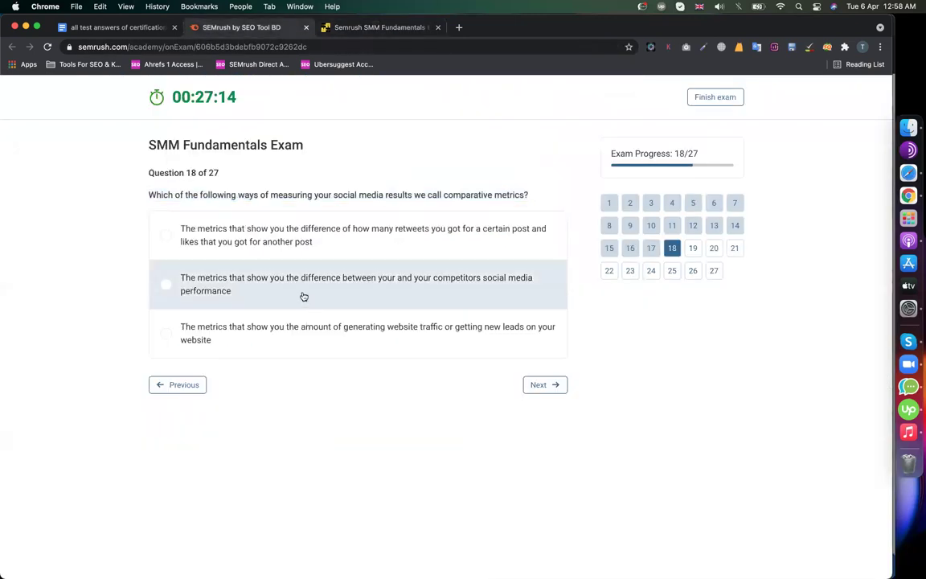
pyautogui.click(546, 386)
# - For Question 19, tick the popular-hashtags mix and 5-15 hashtags statements
pyautogui.tripleClick(170, 195)
pyautogui.press('super+c')
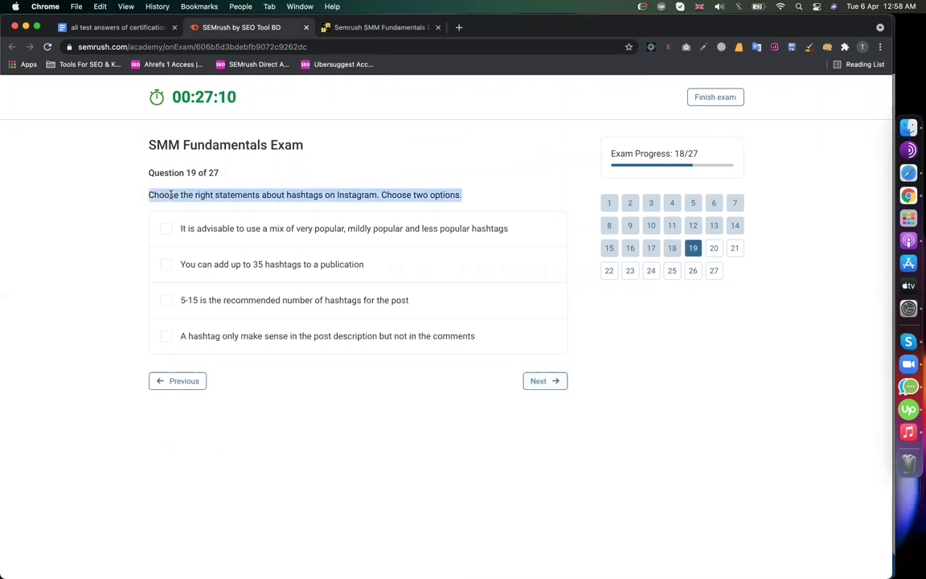
pyautogui.click(329, 24)
pyautogui.press('super+v')
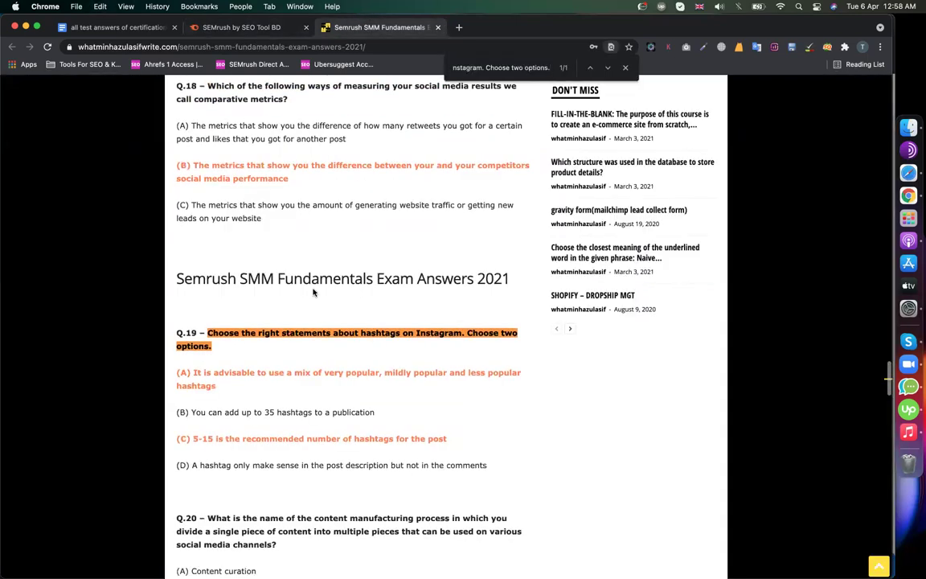
pyautogui.scroll(-2, 313, 293)
pyautogui.click(244, 31)
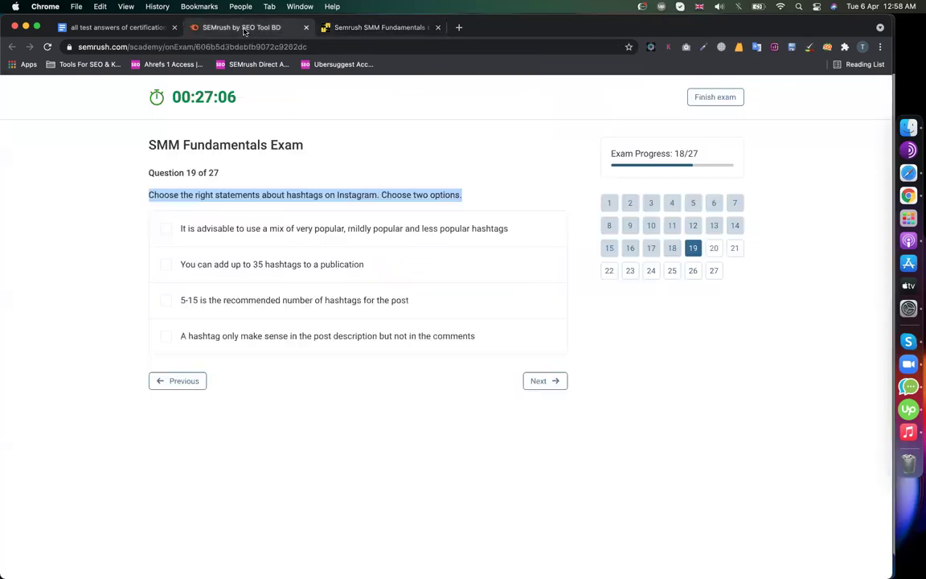
pyautogui.click(247, 234)
pyautogui.click(246, 299)
# - Answer Question 20 with 'Content repurposing'
pyautogui.click(545, 379)
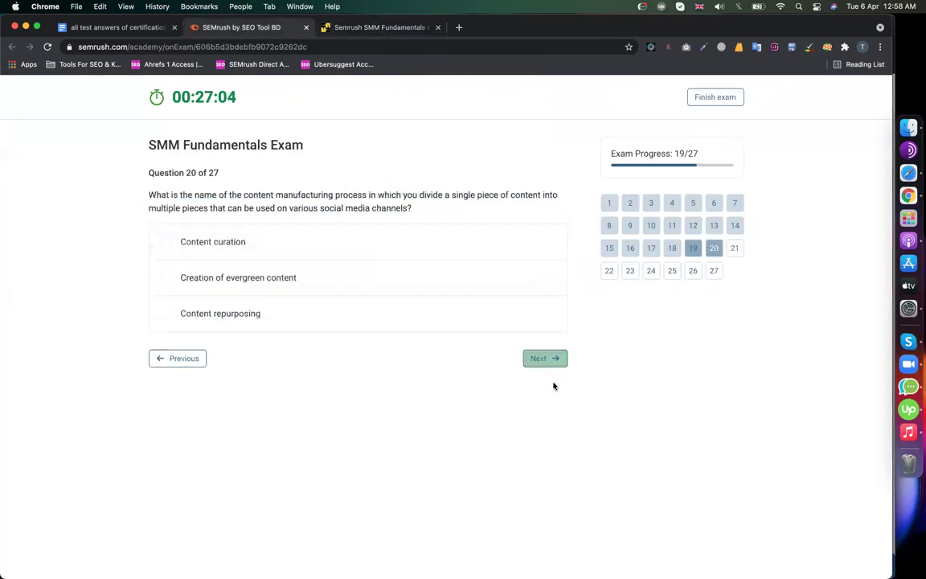
pyautogui.click(382, 27)
pyautogui.scroll(-4, 274, 412)
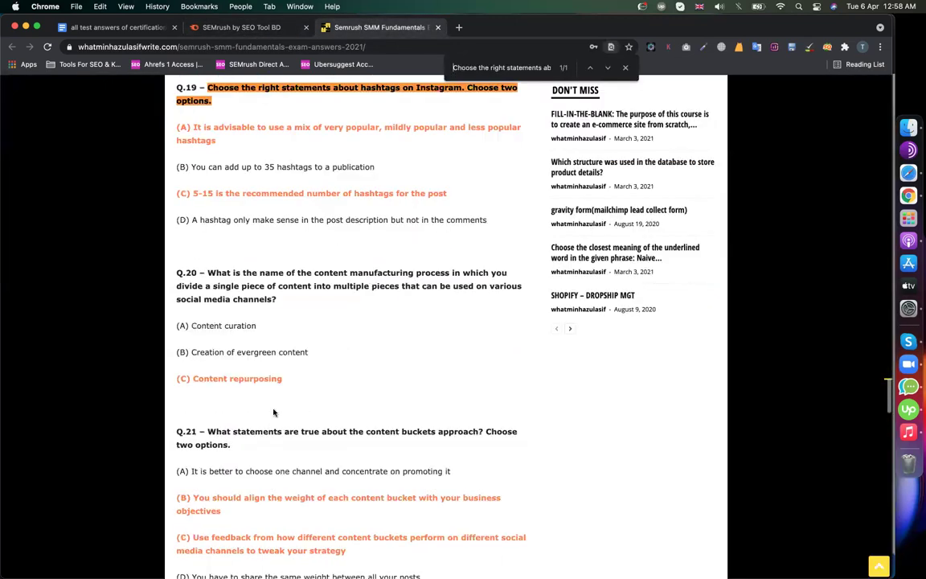
pyautogui.scroll(-6, 273, 413)
pyautogui.click(242, 27)
pyautogui.click(305, 329)
pyautogui.click(547, 356)
# - Answer Q21 (align content buckets, use feedback), Q22 'Pinterest' and Q23 'Influencers'
pyautogui.click(235, 264)
pyautogui.click(369, 310)
pyautogui.click(547, 395)
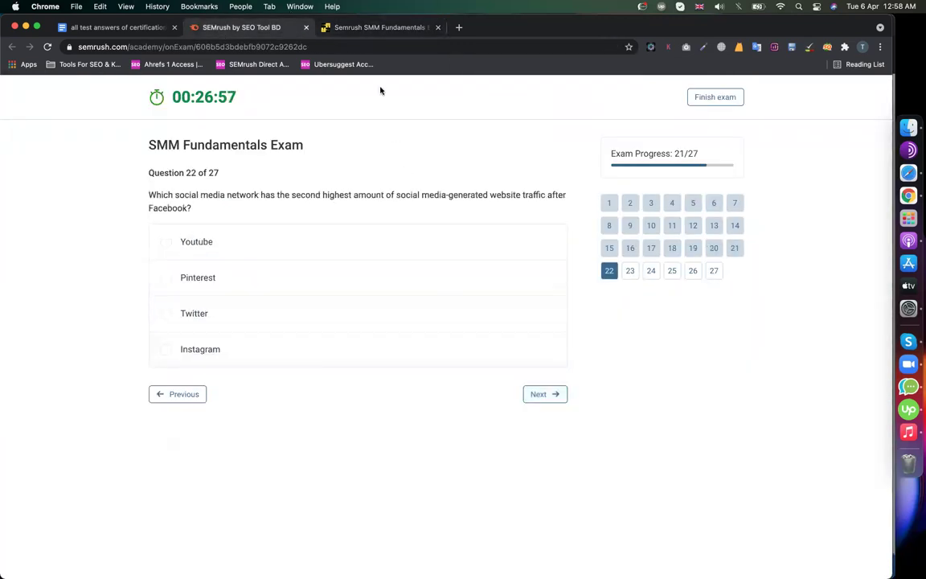
pyautogui.click(375, 27)
pyautogui.scroll(-3, 348, 195)
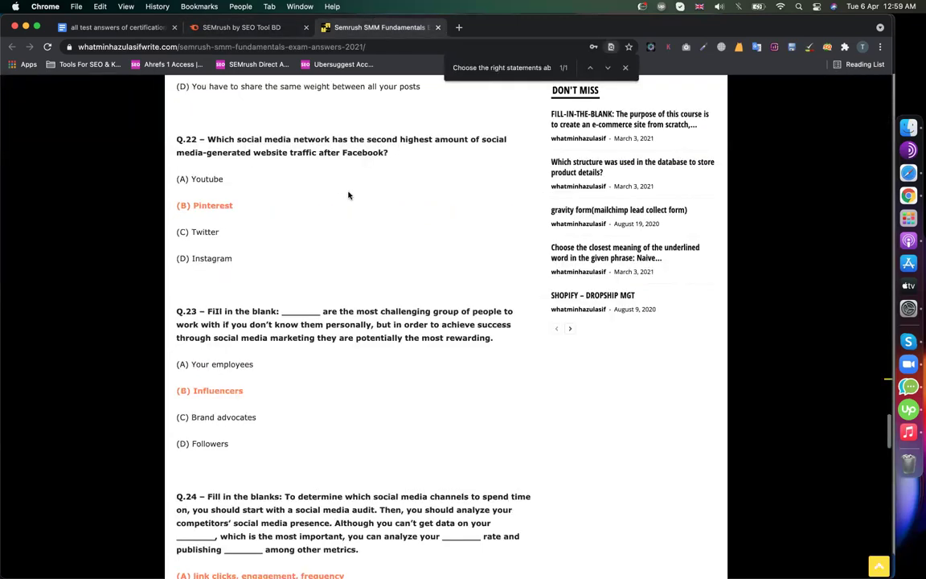
pyautogui.click(226, 29)
pyautogui.click(279, 287)
pyautogui.click(544, 395)
pyautogui.click(316, 295)
pyautogui.click(540, 407)
# - Answer Question 24 'link clicks, engagement, frequency' and Question 25 'Nano Influencer'
pyautogui.doubleClick(203, 221)
pyautogui.tripleClick(210, 233)
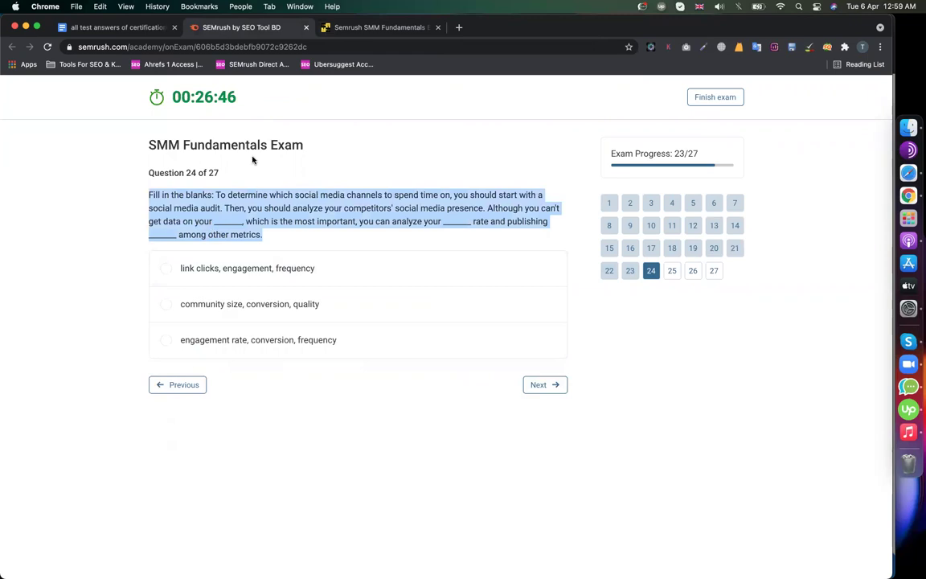
pyautogui.hotkey('ctrl', 'c')
pyautogui.hotkey('ctrl', 'f')
pyautogui.click(351, 28)
pyautogui.hotkey('ctrl', 'v')
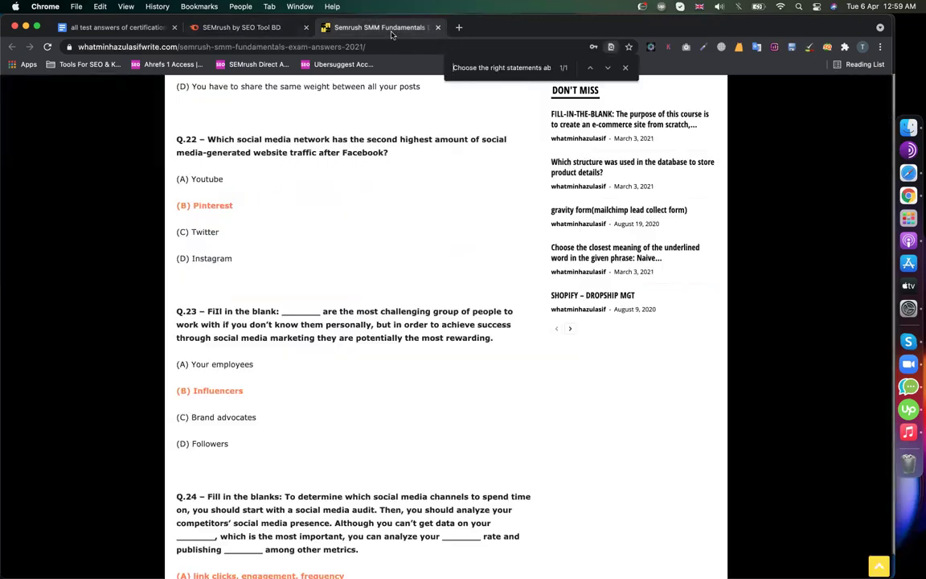
pyautogui.scroll(-5, 351, 232)
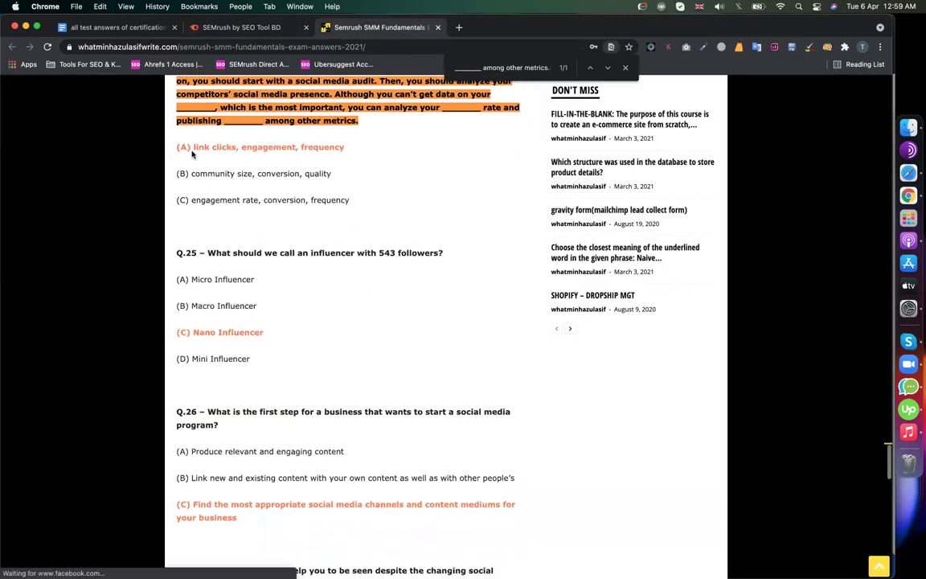
pyautogui.click(228, 27)
pyautogui.click(248, 268)
pyautogui.click(529, 387)
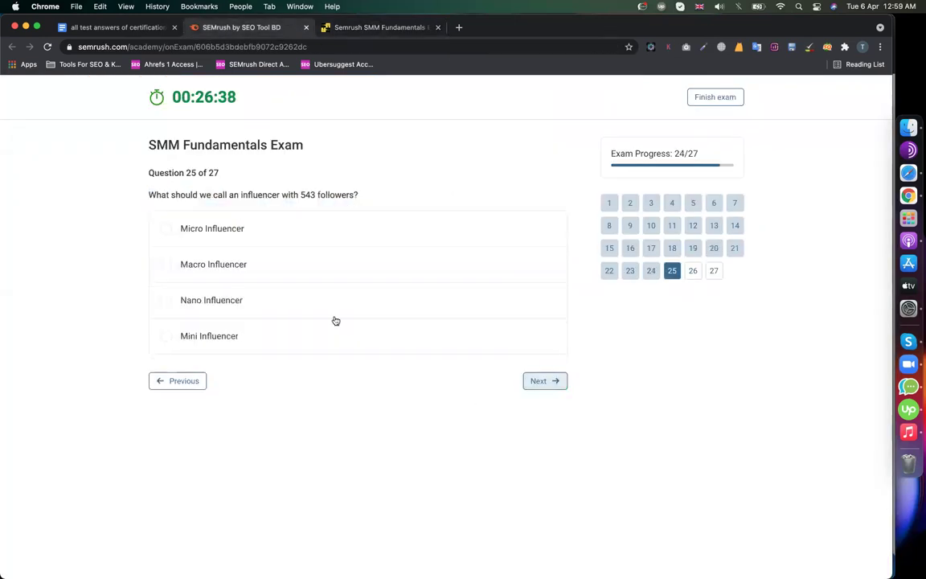
pyautogui.click(225, 300)
pyautogui.click(543, 381)
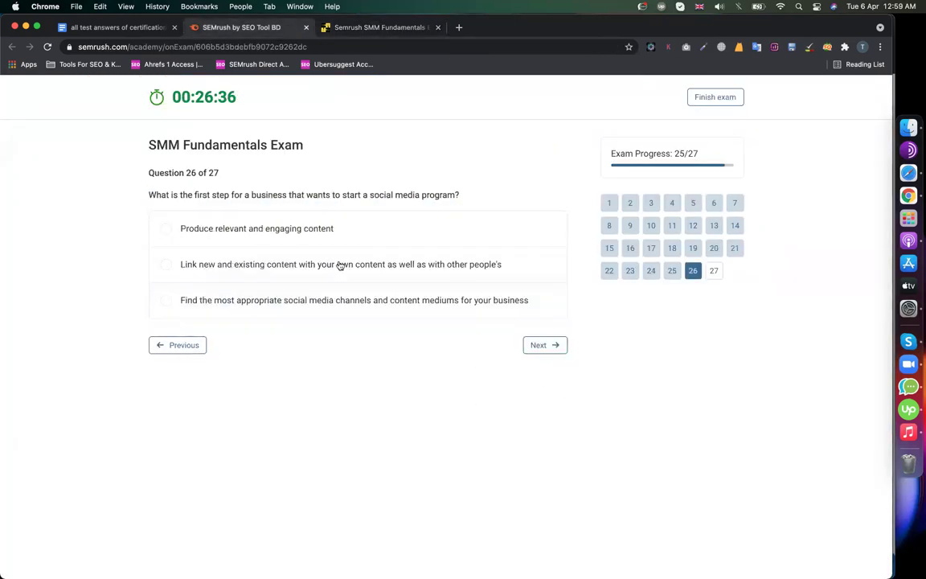
# - Answer Question 26 with finding the right channels
pyautogui.click(404, 29)
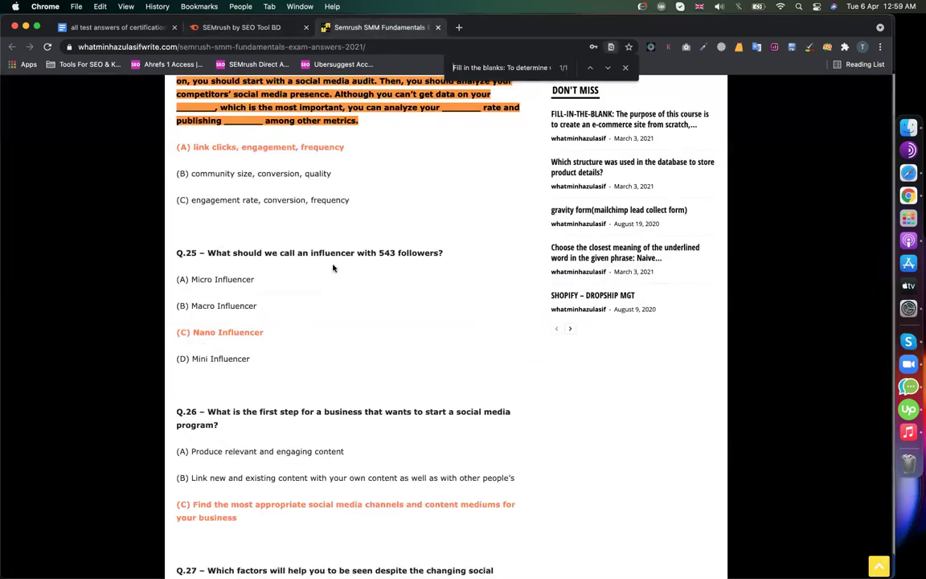
pyautogui.scroll(-4, 334, 267)
pyautogui.click(259, 32)
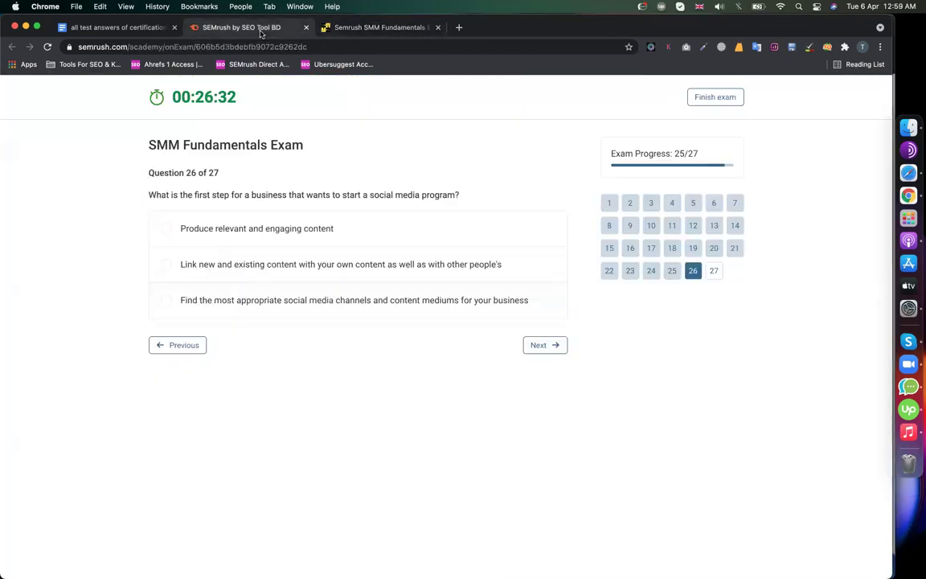
pyautogui.click(243, 301)
pyautogui.click(544, 345)
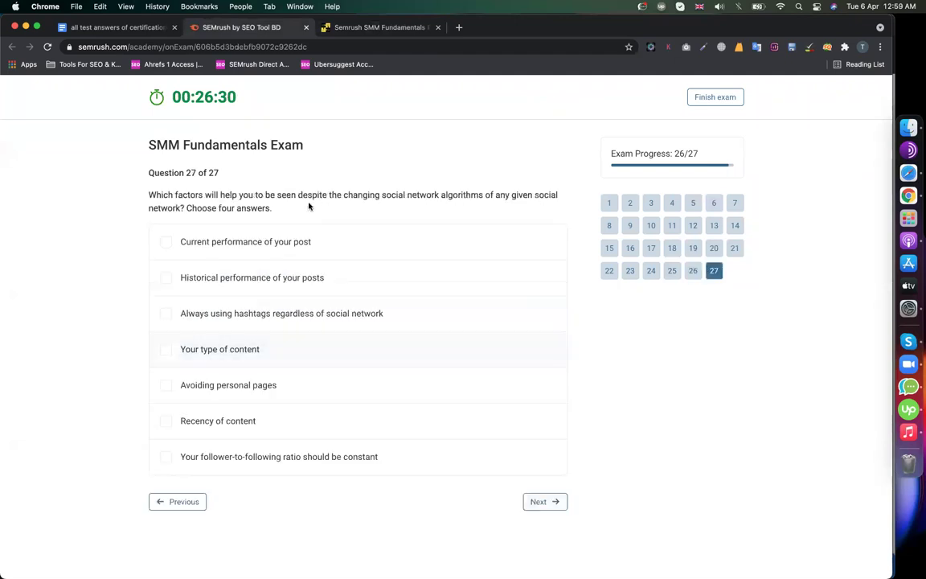
# - Tick current and historical post performance and content type for Question 27, then finish the exam
pyautogui.click(356, 32)
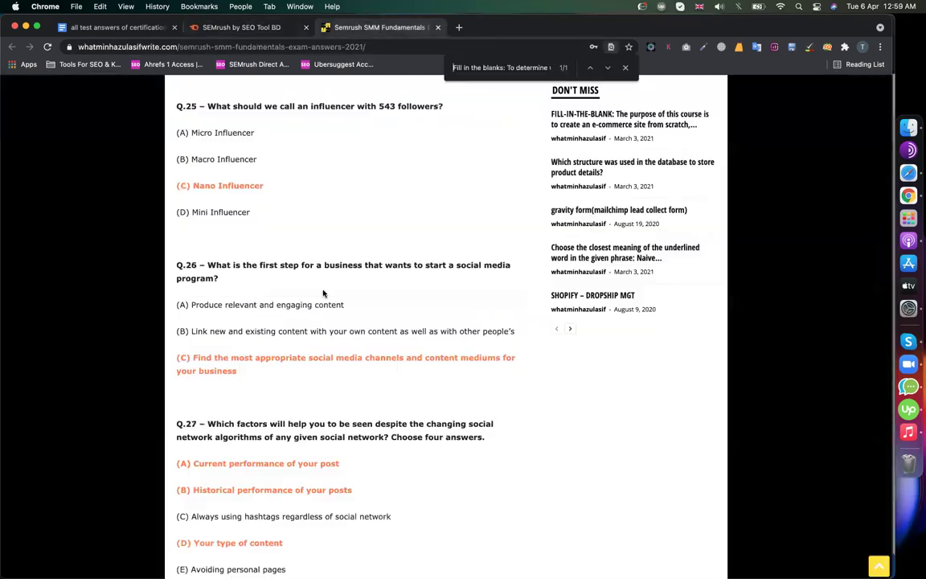
pyautogui.scroll(-10, 321, 294)
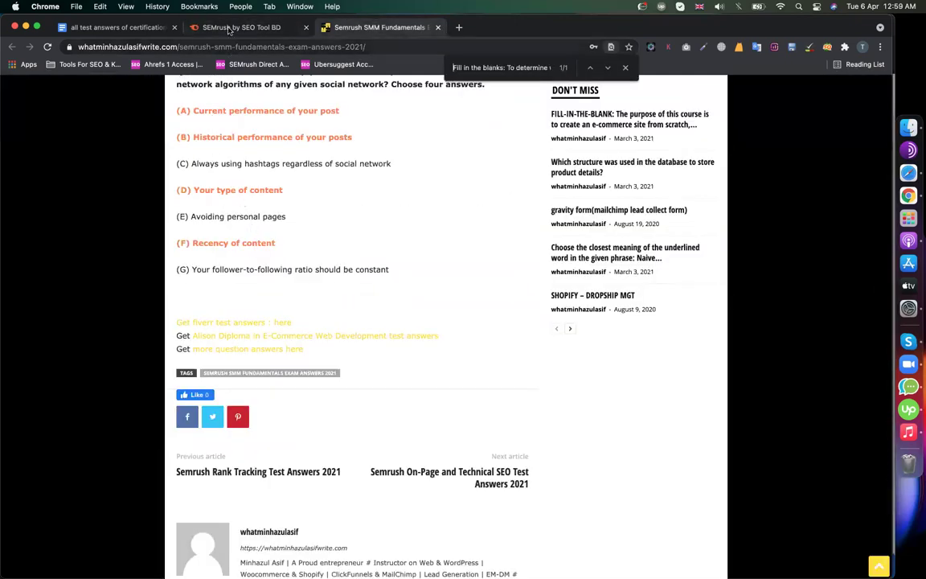
pyautogui.click(230, 28)
pyautogui.click(237, 240)
pyautogui.click(234, 279)
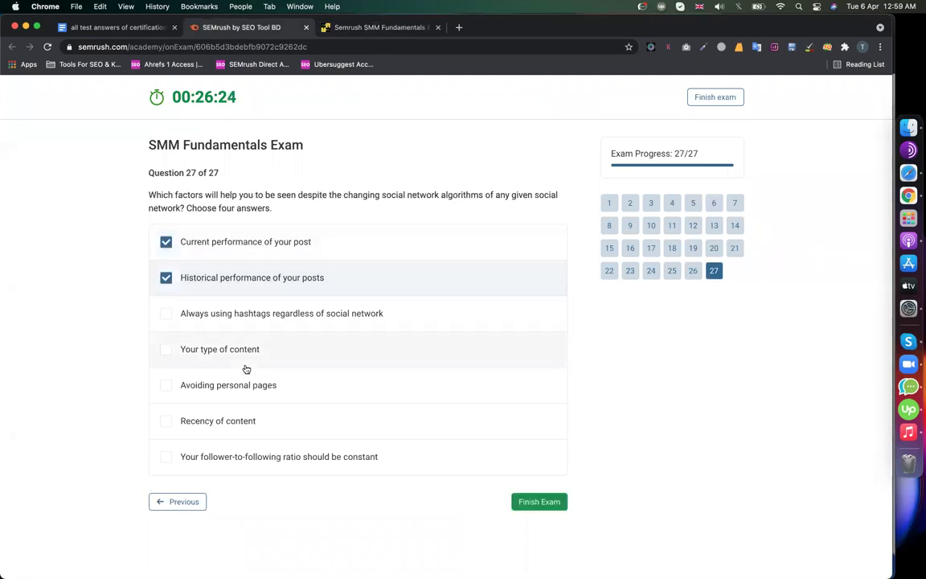
pyautogui.click(248, 422)
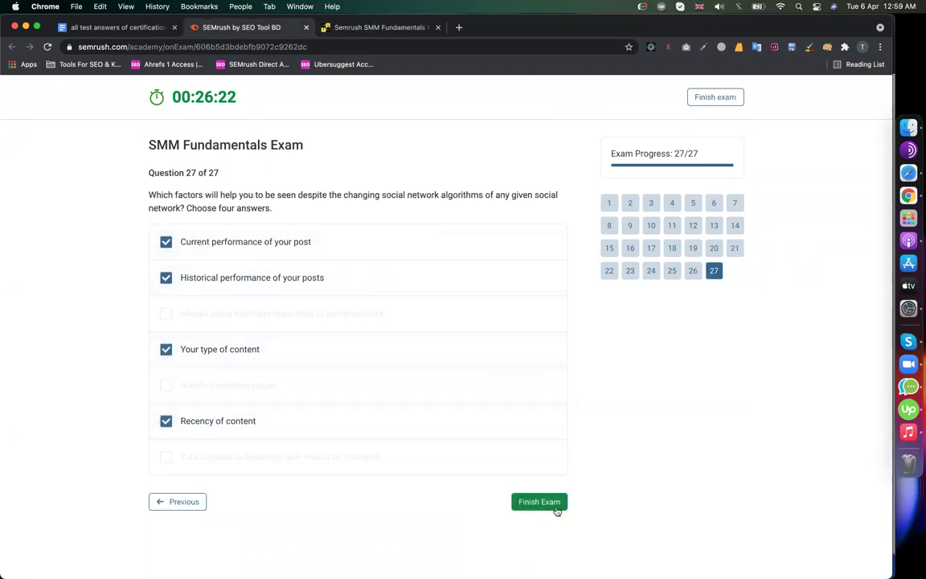
pyautogui.click(546, 503)
pyautogui.click(433, 408)
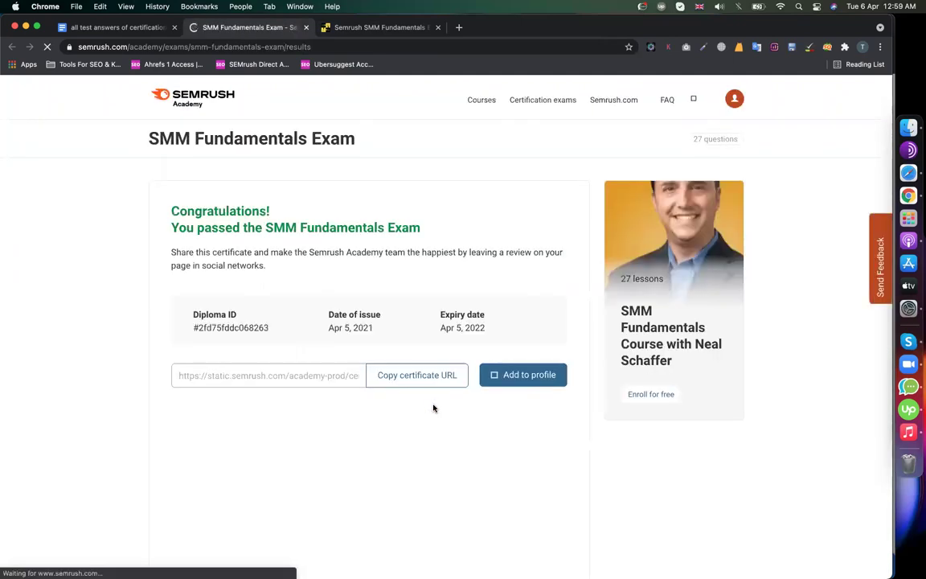
# - Copy the SMM Fundamentals certificate URL and load it in a new browser tab
pyautogui.click(416, 375)
pyautogui.scroll(-3, 309, 434)
pyautogui.scroll(1, 379, 282)
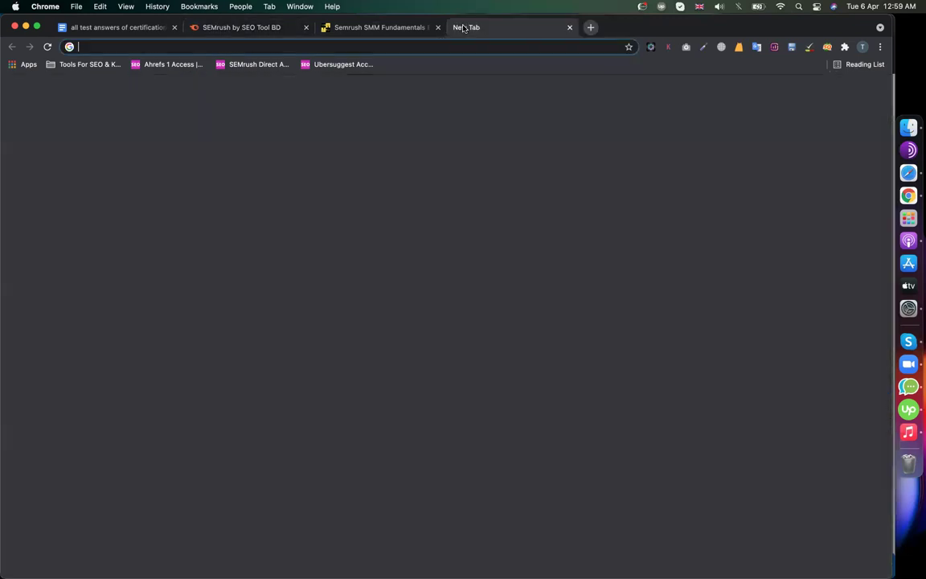
pyautogui.click(459, 28)
pyautogui.press('cmd+v')
pyautogui.press('Return')
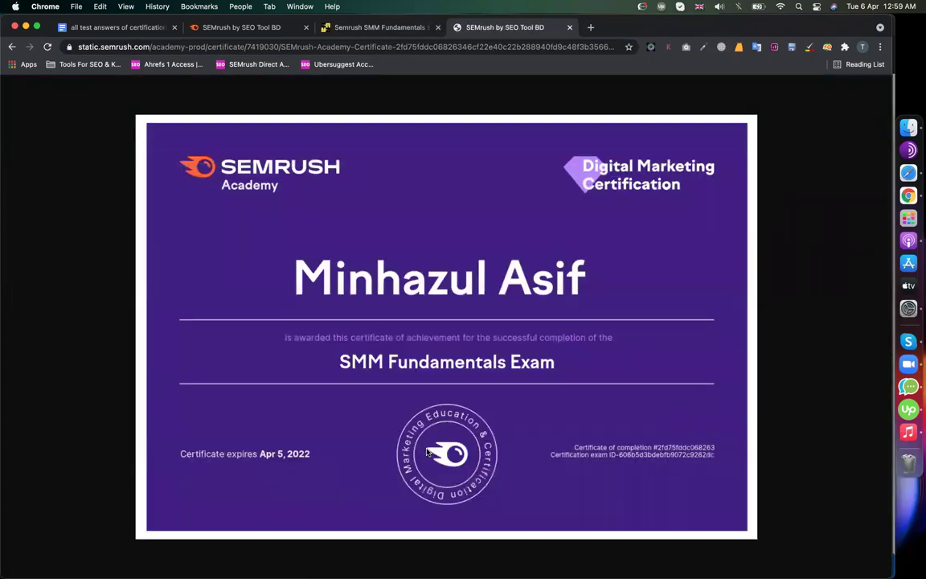
# - Go from the LinkedIn feed to your own profile page
pyautogui.click(885, 173)
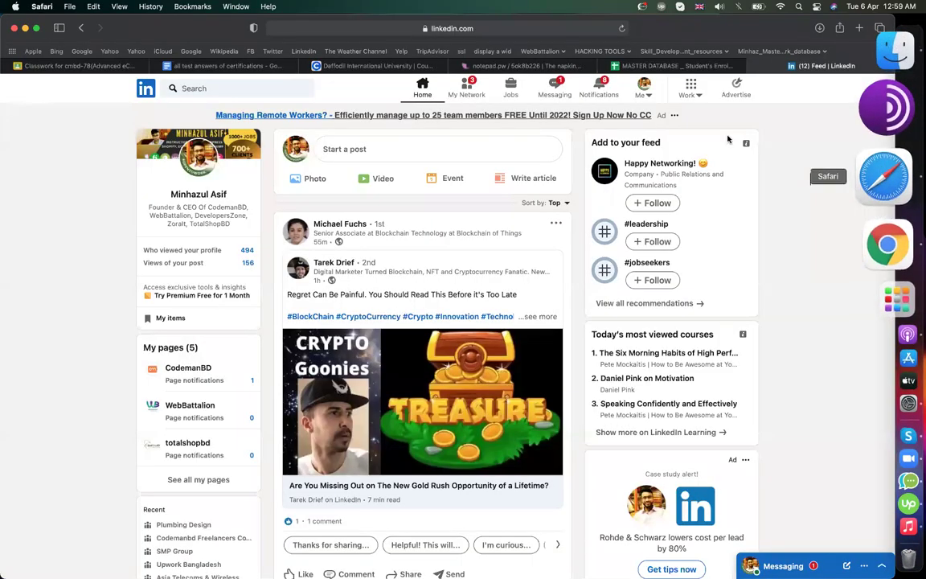
pyautogui.click(645, 83)
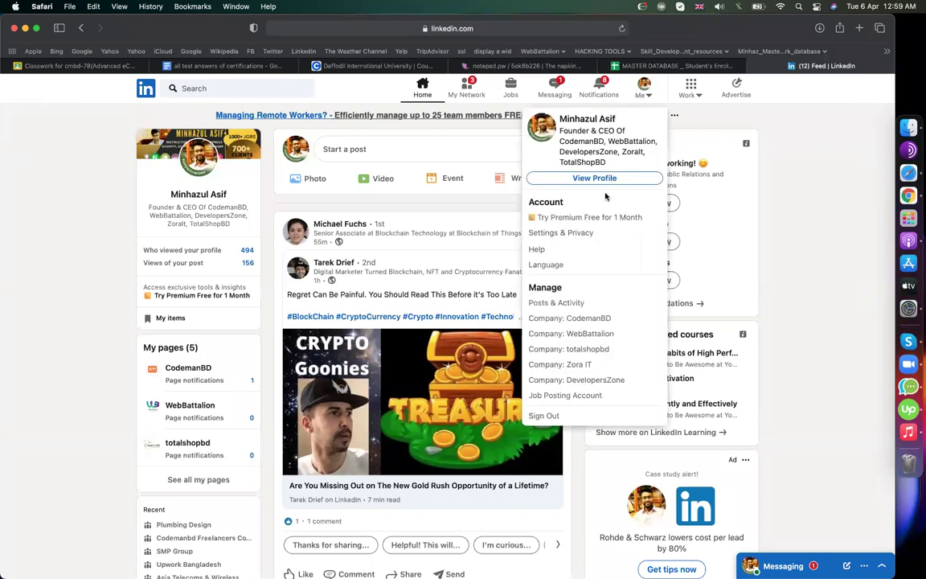
pyautogui.click(593, 179)
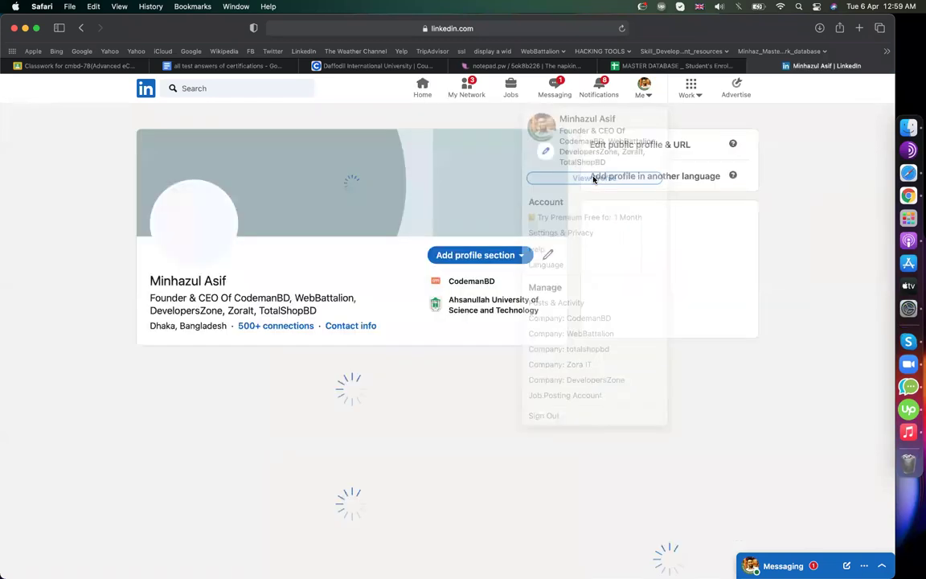
pyautogui.scroll(-6, 98, 383)
pyautogui.scroll(-15, 98, 383)
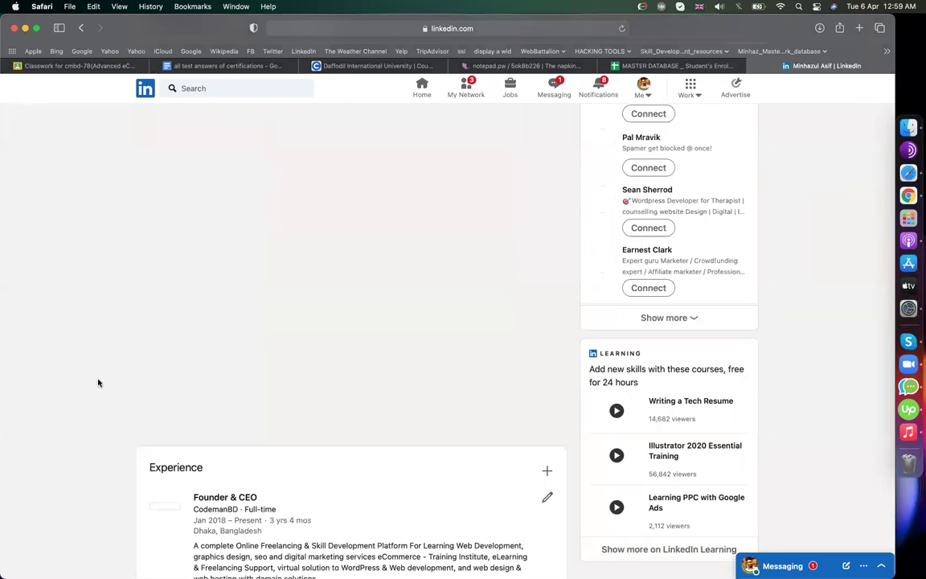
pyautogui.scroll(-5, 99, 382)
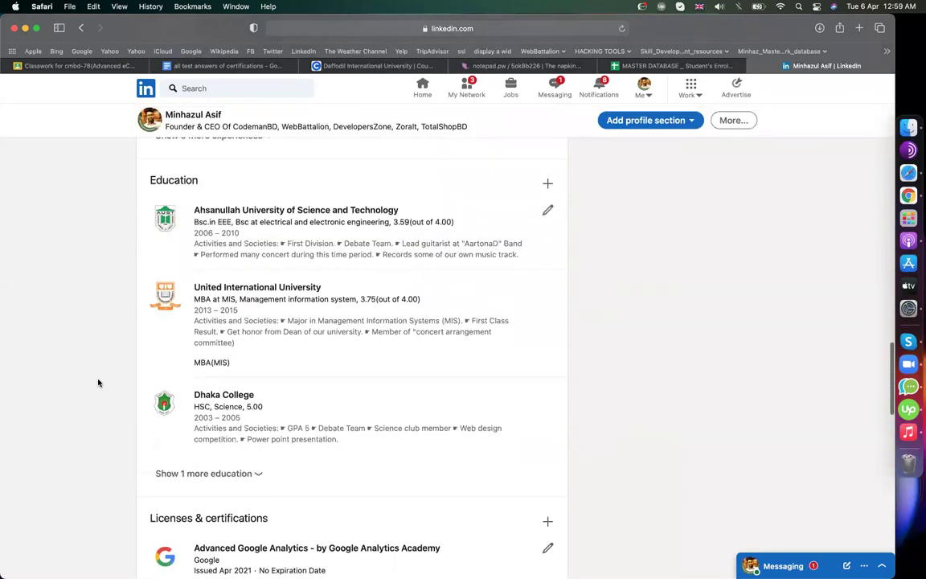
pyautogui.scroll(5, 98, 383)
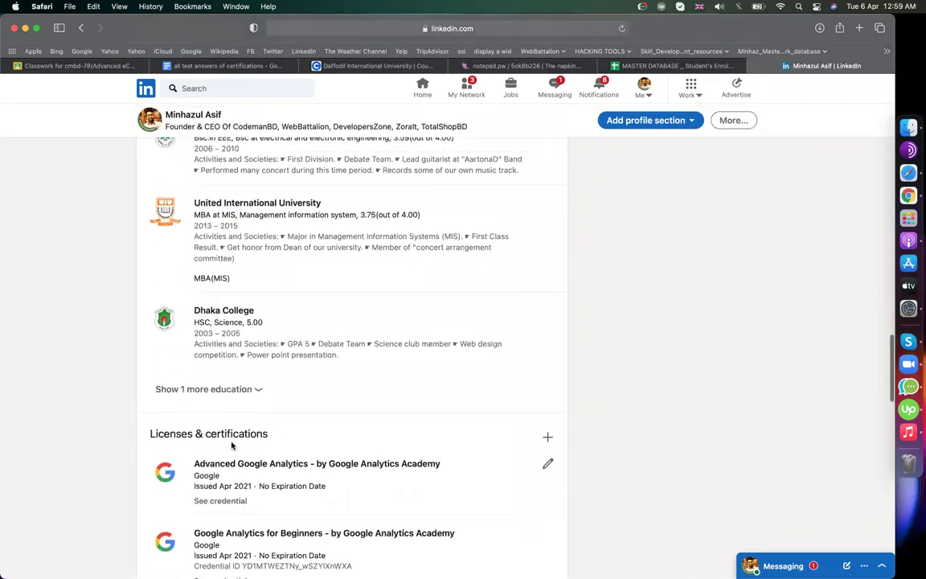
pyautogui.scroll(20, 137, 393)
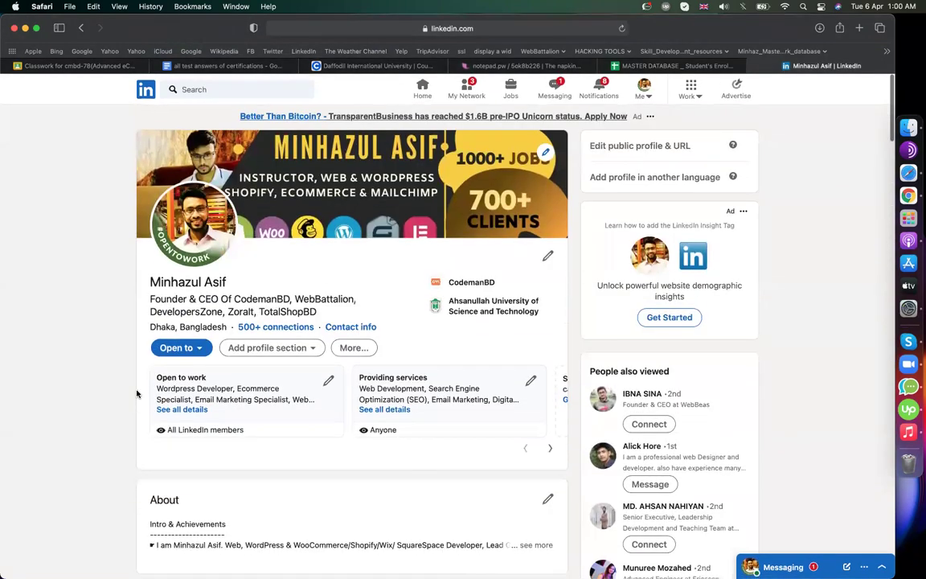
# - Open and close the Add profile section list, then scroll to Licenses & certifications
pyautogui.click(299, 344)
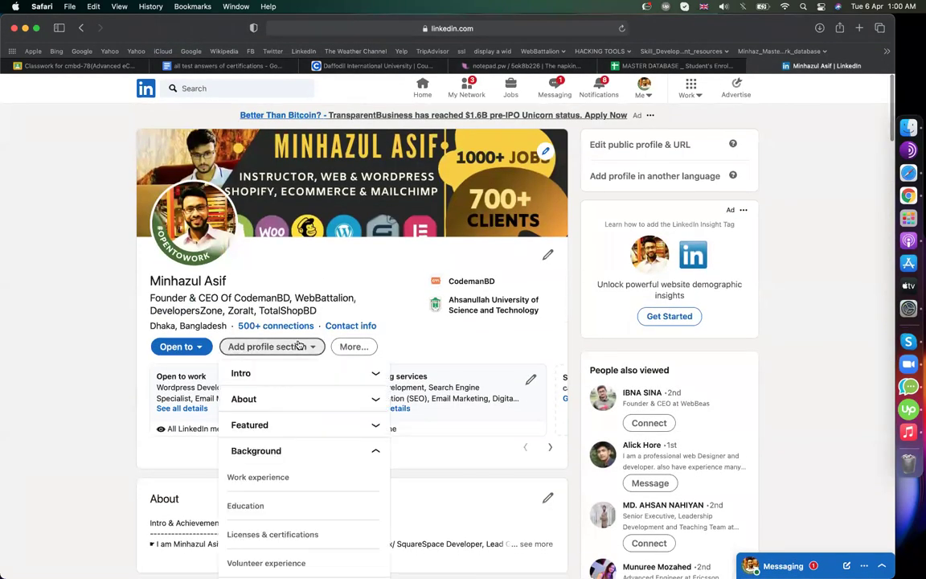
pyautogui.scroll(-3, 246, 465)
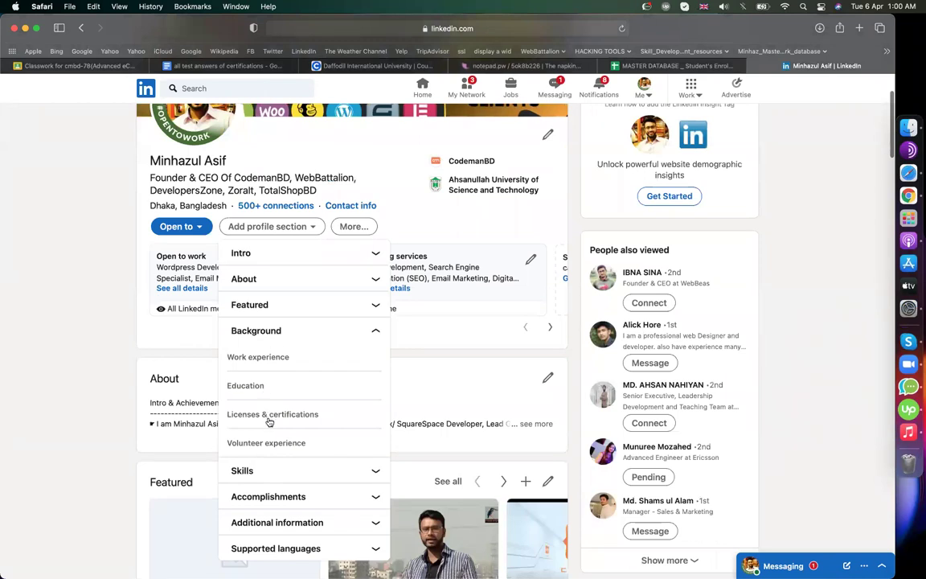
pyautogui.click(102, 447)
pyautogui.scroll(-15, 101, 447)
pyautogui.scroll(-10, 102, 447)
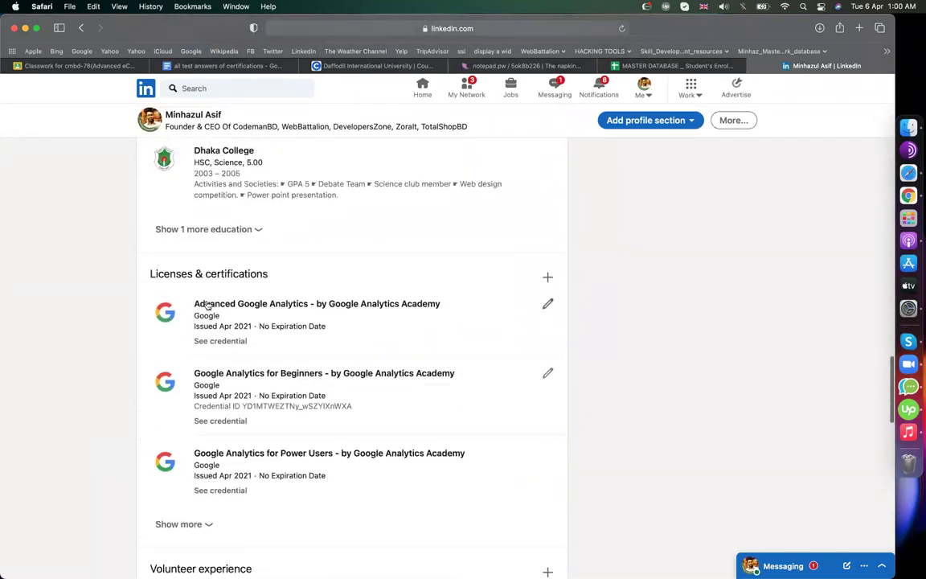
# - Start a new LinkedIn certification and paste 'SMM Fundamentals Exam' from Semrush as its name
pyautogui.click(549, 277)
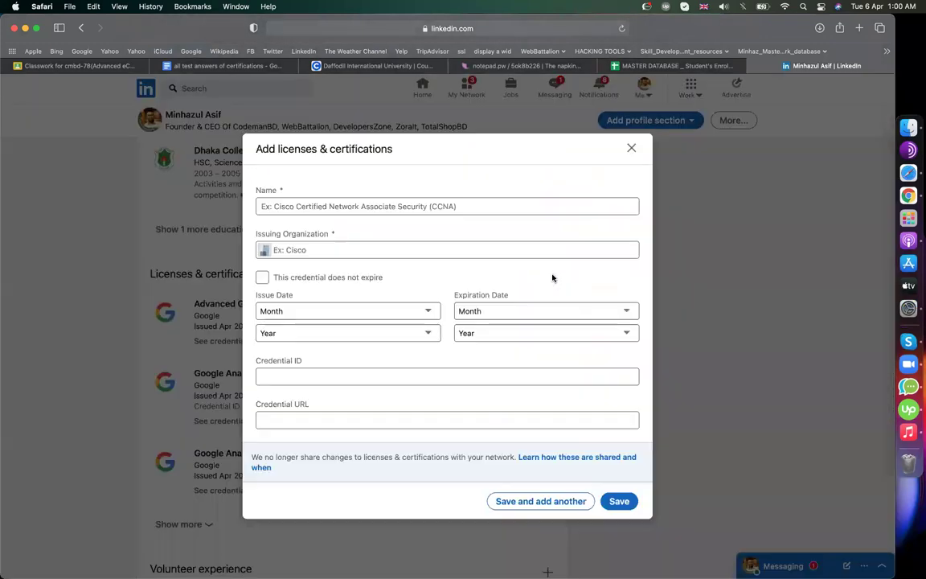
pyautogui.click(454, 206)
pyautogui.press('super+Tab')
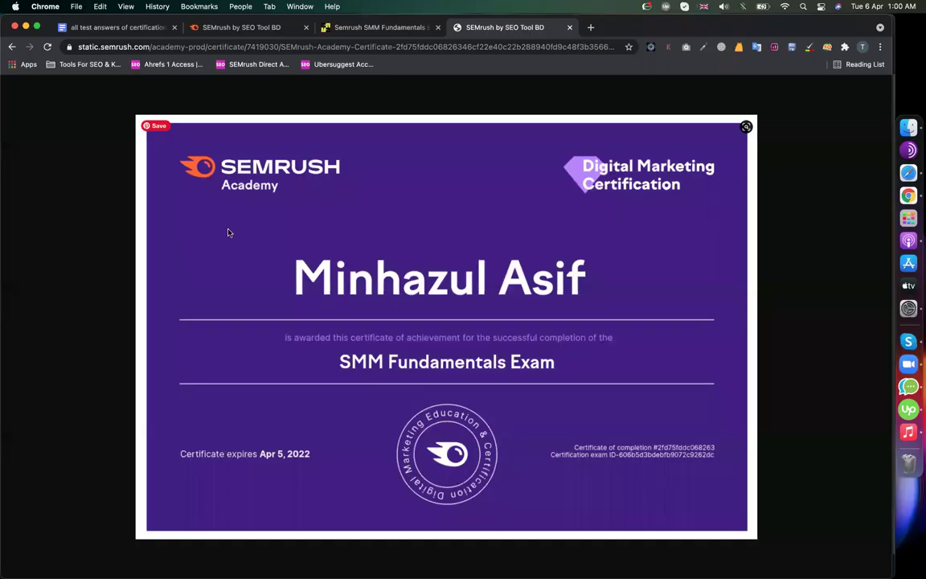
pyautogui.click(247, 29)
pyautogui.scroll(5, 338, 314)
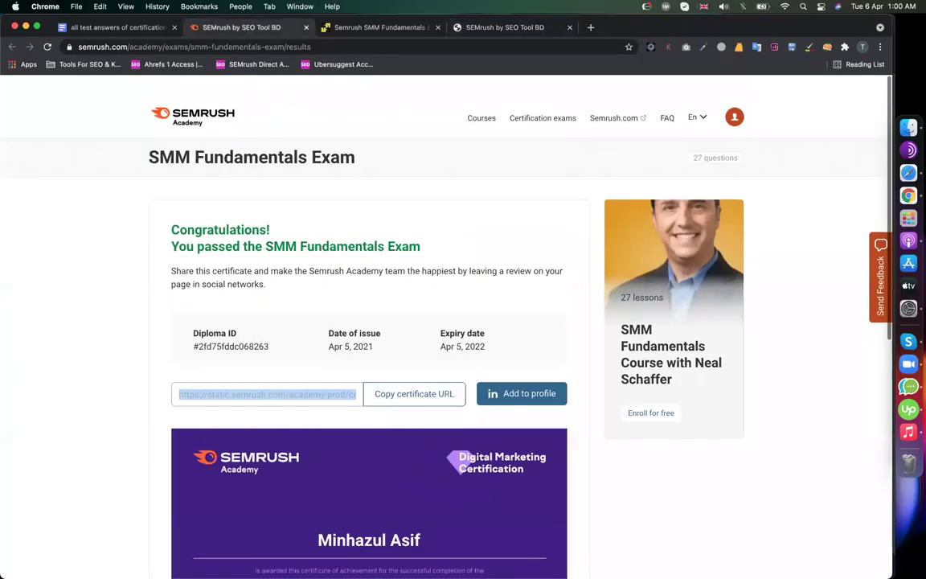
pyautogui.moveTo(433, 233); pyautogui.dragTo(288, 229)
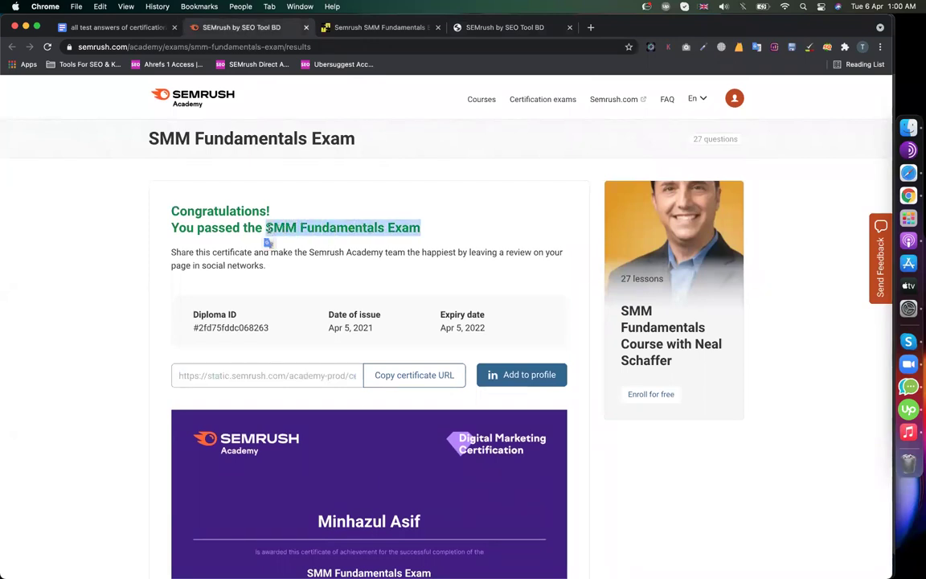
pyautogui.press('super+c')
pyautogui.press('super+Tab')
pyautogui.press('super+v')
# - Set Semrush as issuer, mark it non-expiring, and set the issue date to April 2021
pyautogui.press('Tab')
pyautogui.press('super+Tab')
pyautogui.press('super+Tab')
pyautogui.write('s')
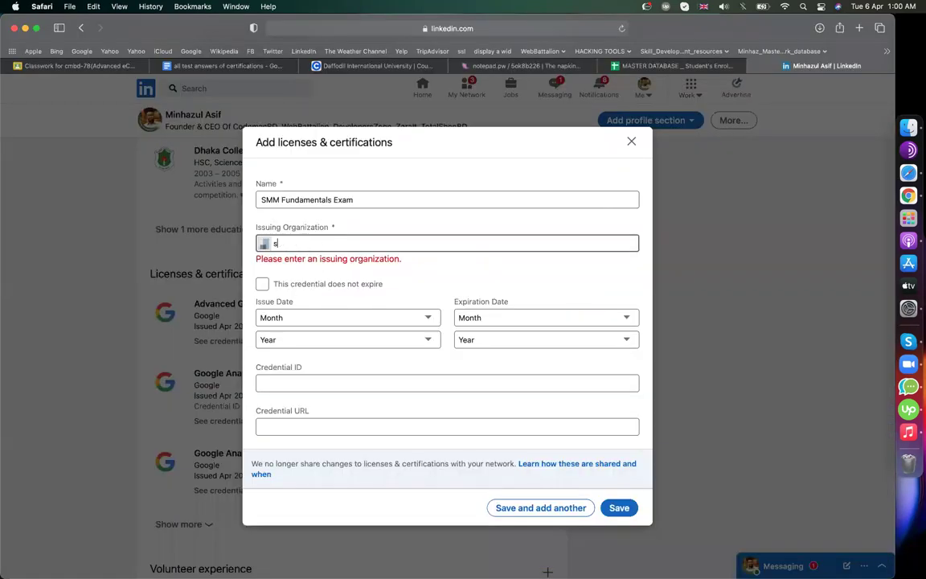
pyautogui.write('em')
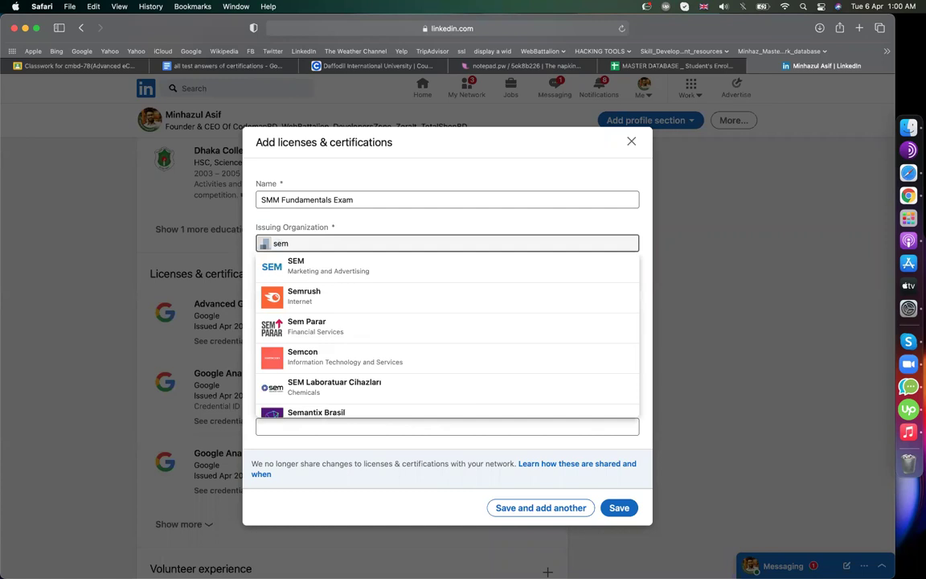
pyautogui.click(320, 296)
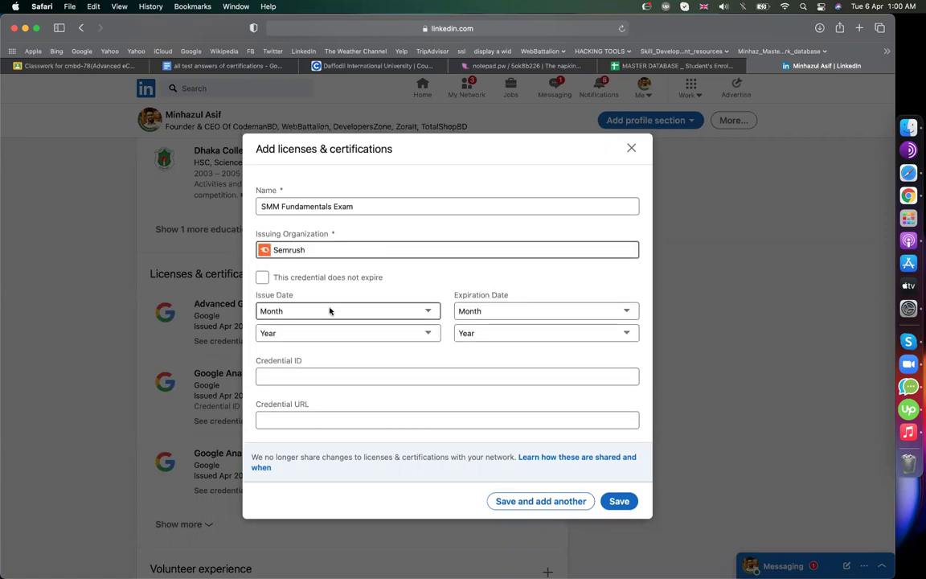
pyautogui.click(299, 279)
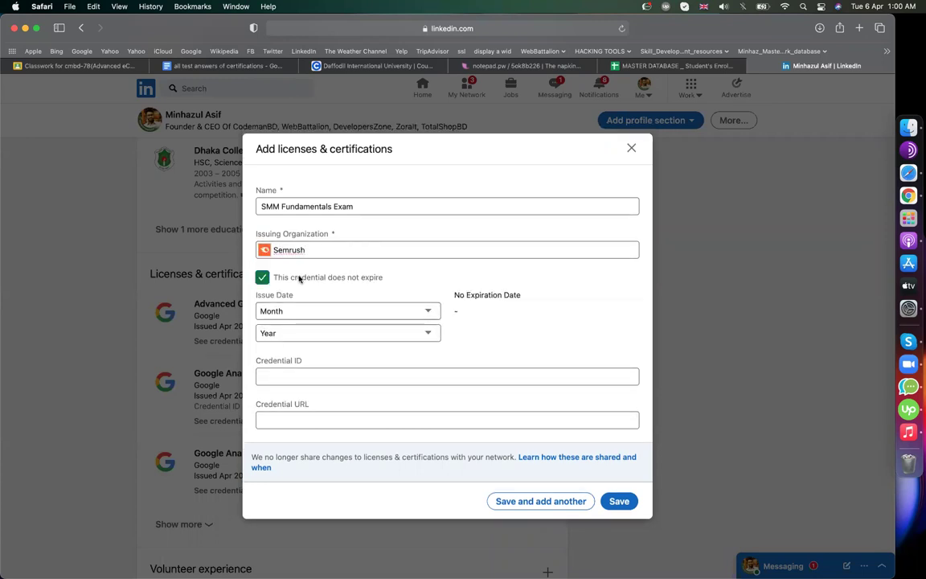
pyautogui.click(290, 315)
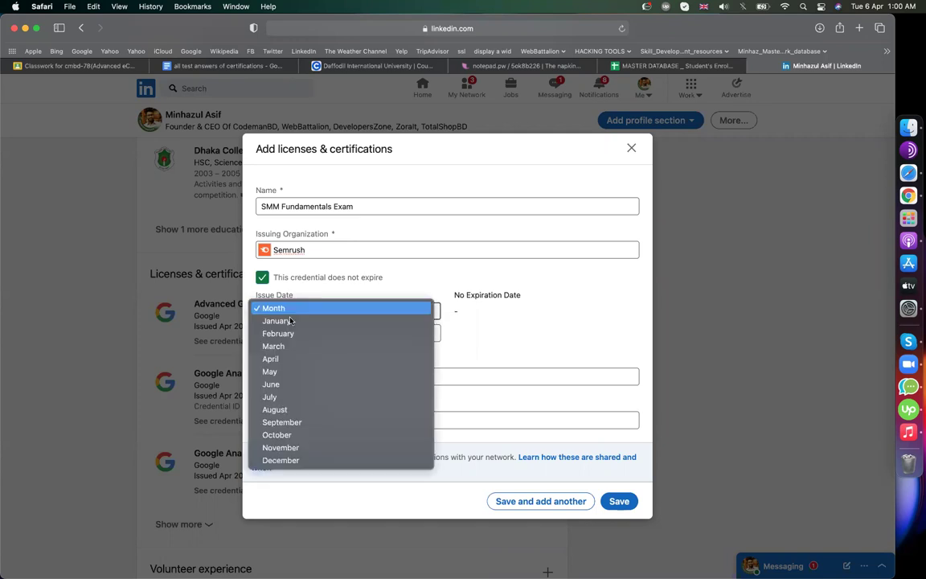
pyautogui.click(273, 358)
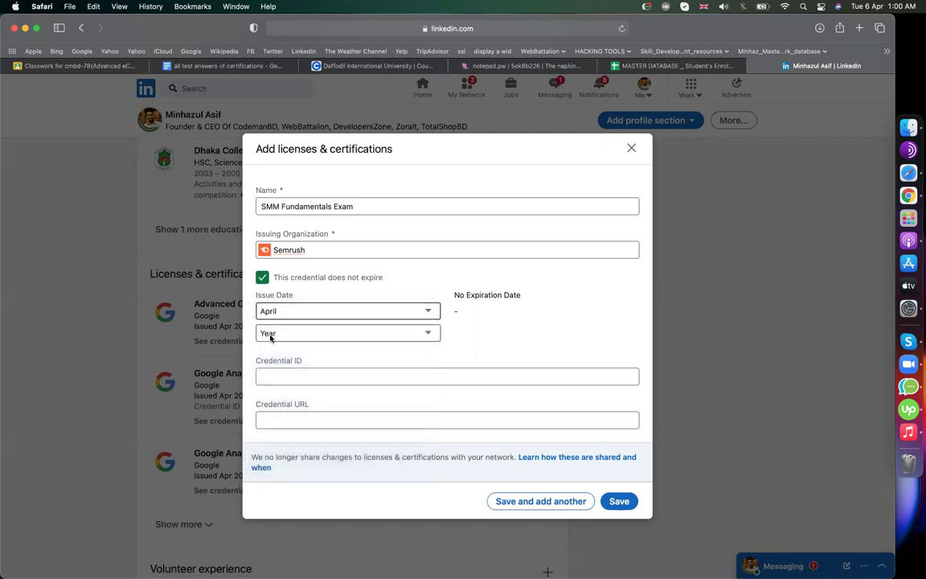
pyautogui.click(270, 334)
pyautogui.click(272, 343)
# - Copy the Semrush certificate's web address, paste it as the Credential URL, and save
pyautogui.click(314, 419)
pyautogui.press('super+Tab')
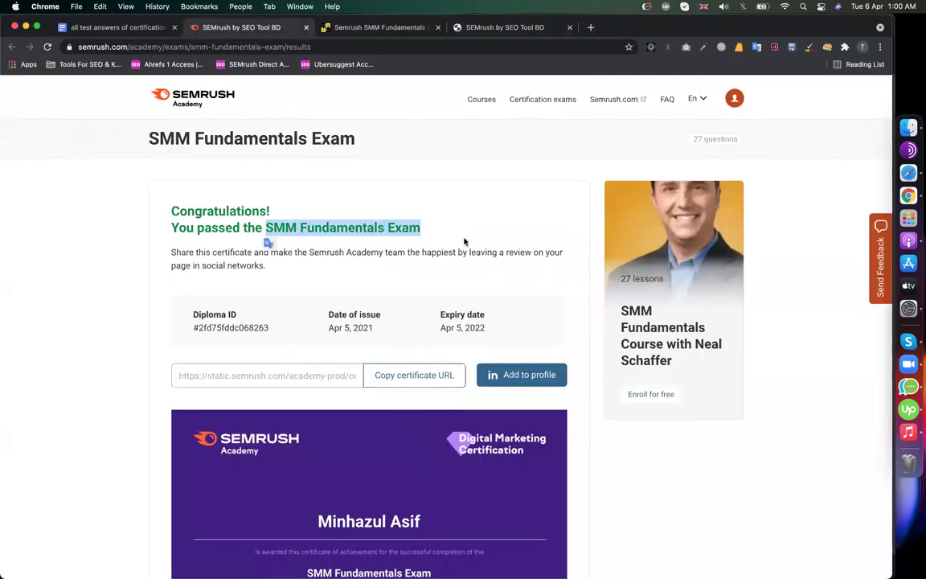
pyautogui.click(488, 194)
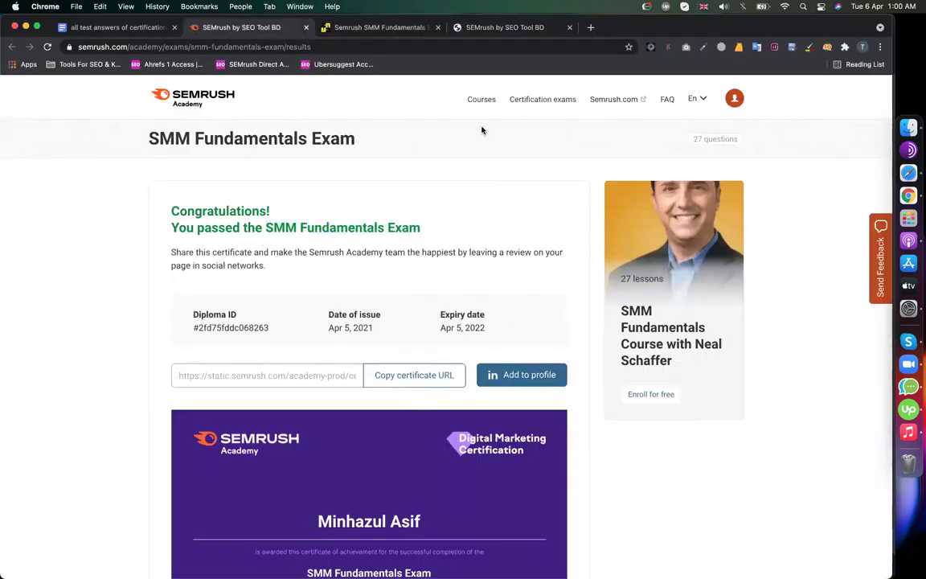
pyautogui.click(395, 378)
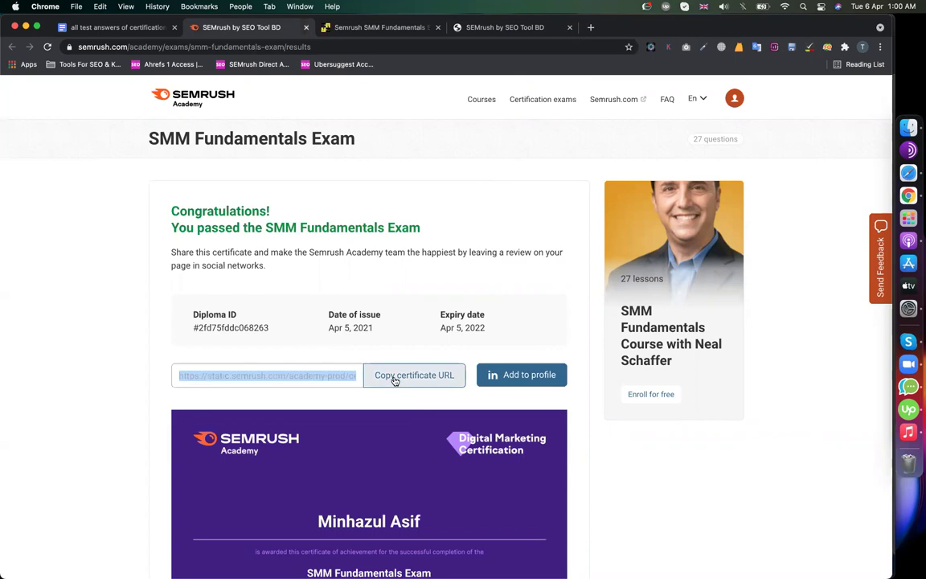
pyautogui.click(488, 32)
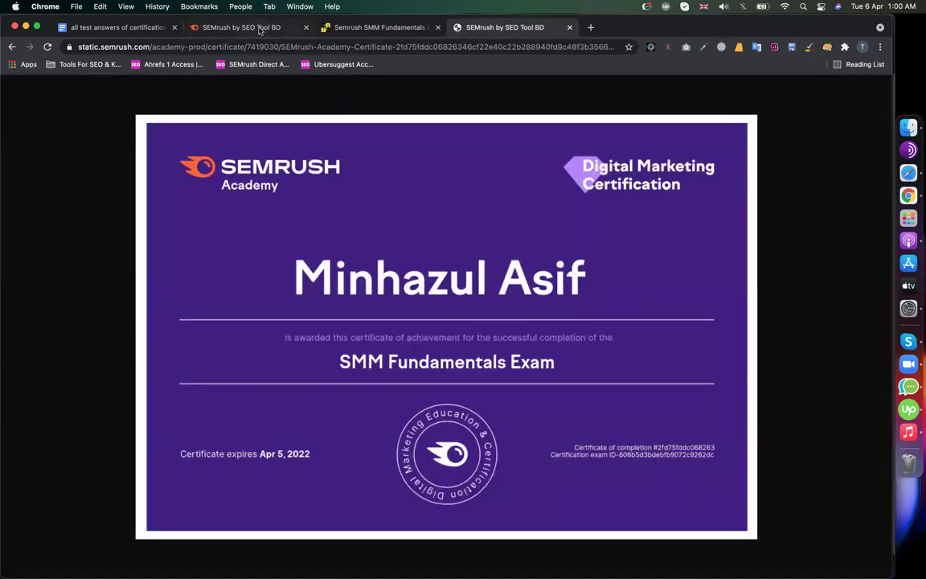
pyautogui.click(234, 26)
pyautogui.press('super+Tab')
pyautogui.click(296, 419)
pyautogui.press('super+v')
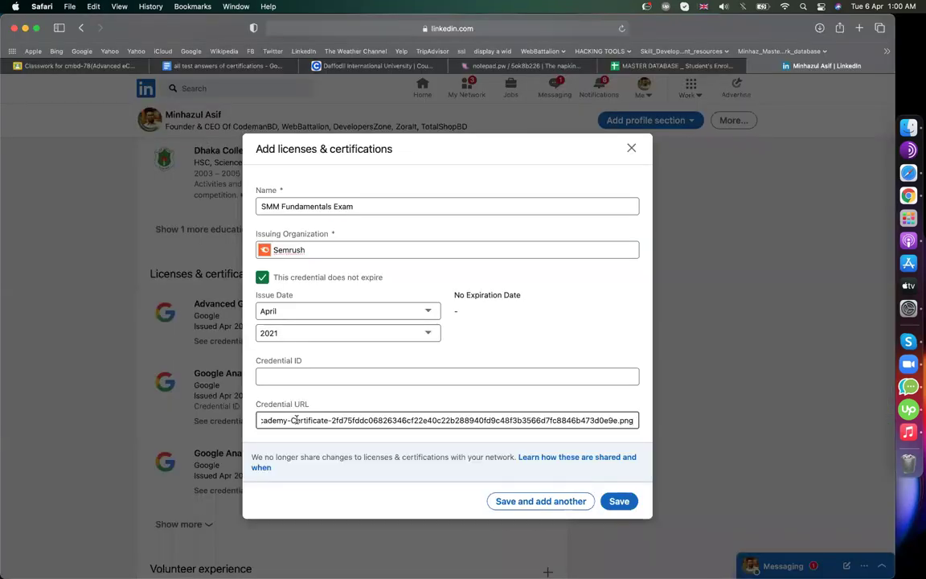
pyautogui.click(619, 501)
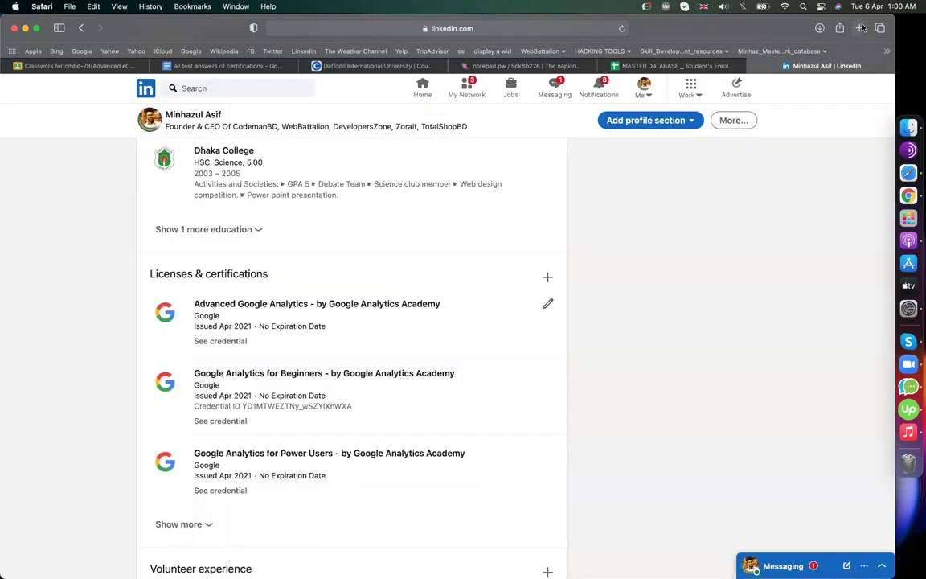
# - Load the copied Semrush certificate link in a new browser tab, then return to the LinkedIn profile
pyautogui.click(859, 28)
pyautogui.press('super+v')
pyautogui.press('Return')
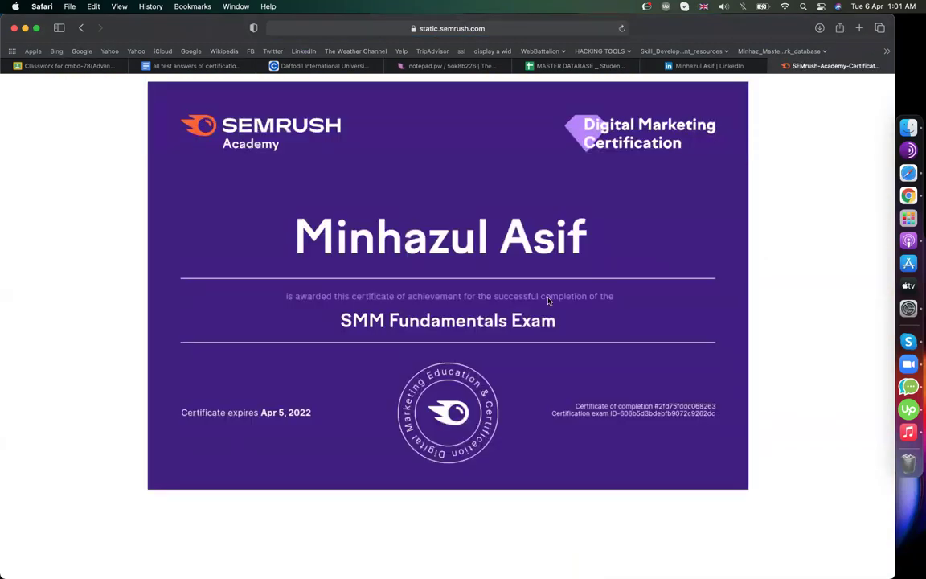
pyautogui.click(711, 66)
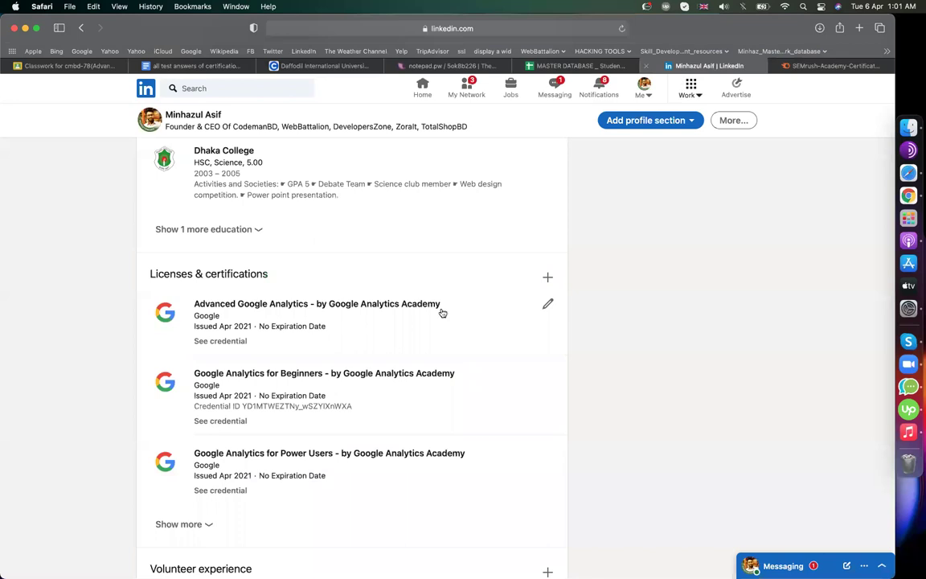
pyautogui.scroll(-5, 480, 373)
pyautogui.scroll(3, 372, 348)
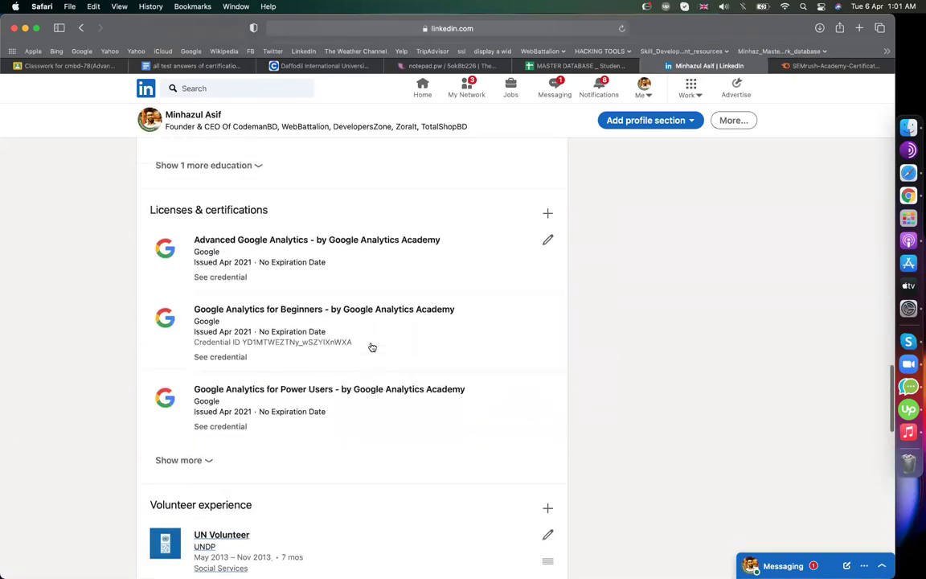
# - Expand the certifications list and delete the SMM Fundamentals Exam entry
pyautogui.click(196, 460)
pyautogui.scroll(-8, 357, 439)
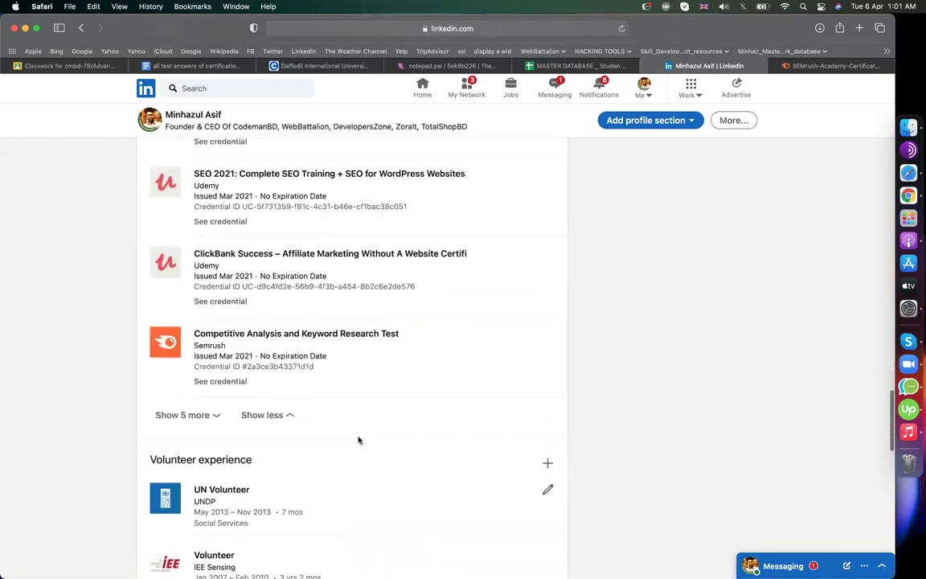
pyautogui.scroll(2, 342, 370)
pyautogui.scroll(4, 342, 370)
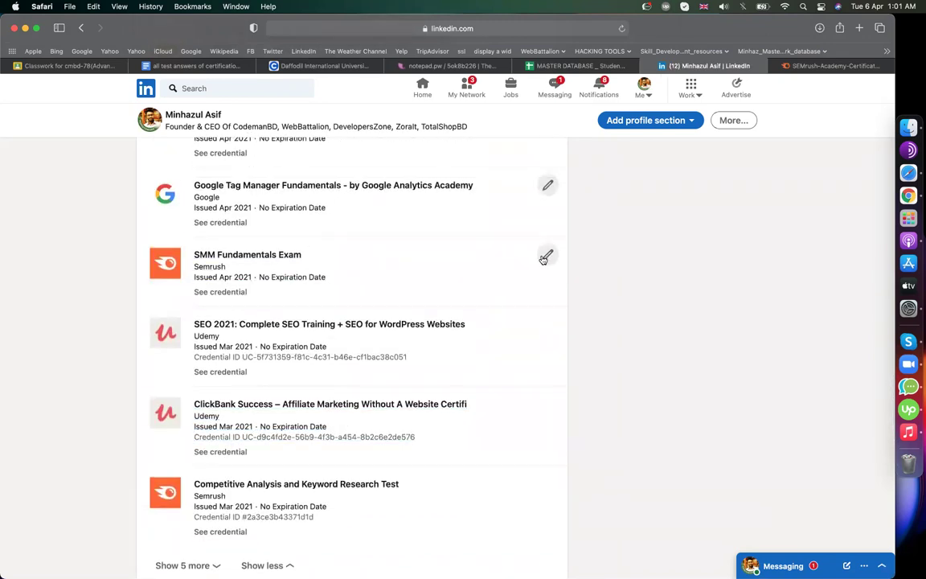
pyautogui.click(546, 256)
pyautogui.click(279, 501)
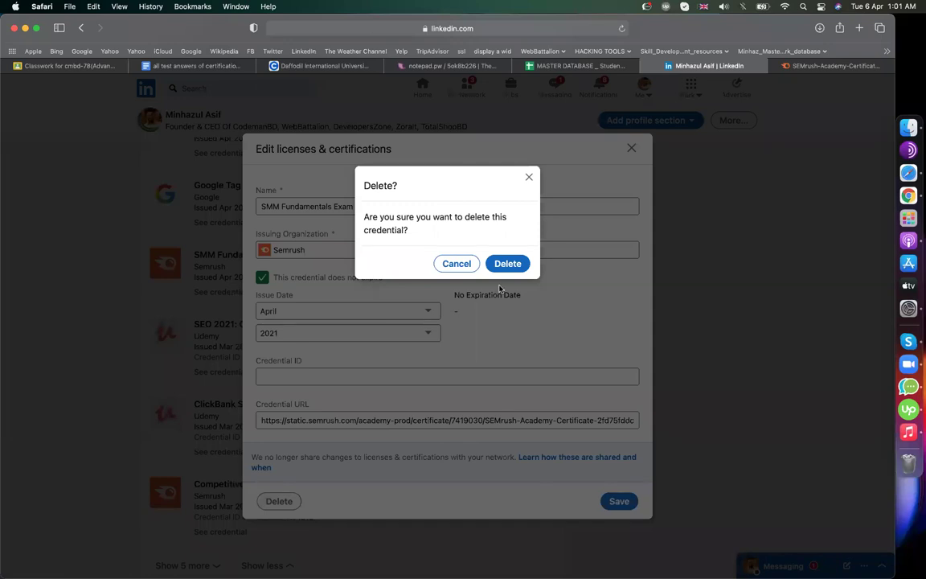
pyautogui.press('Return')
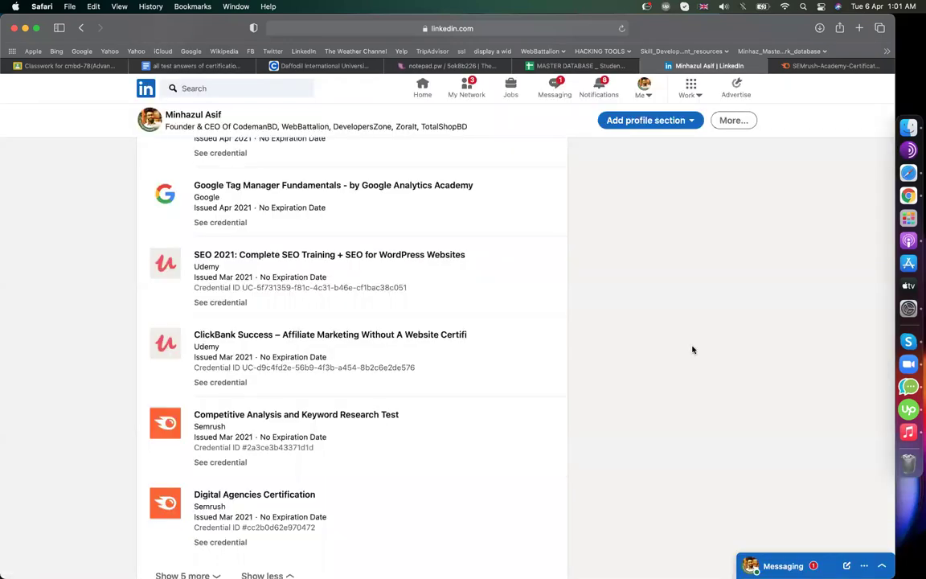
# - Load four more batches of certifications on the profile, then return to the Semrush results
pyautogui.scroll(-3, 336, 379)
pyautogui.scroll(6, 336, 380)
pyautogui.scroll(-7, 336, 380)
pyautogui.click(200, 367)
pyautogui.scroll(-6, 293, 405)
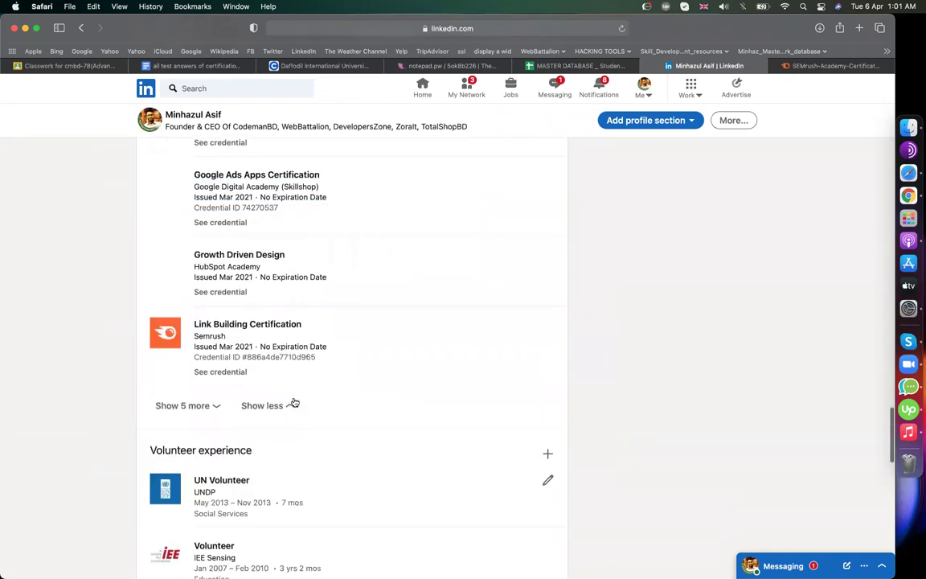
pyautogui.click(184, 406)
pyautogui.scroll(-3, 305, 390)
pyautogui.scroll(-10, 238, 409)
pyautogui.scroll(5, 237, 411)
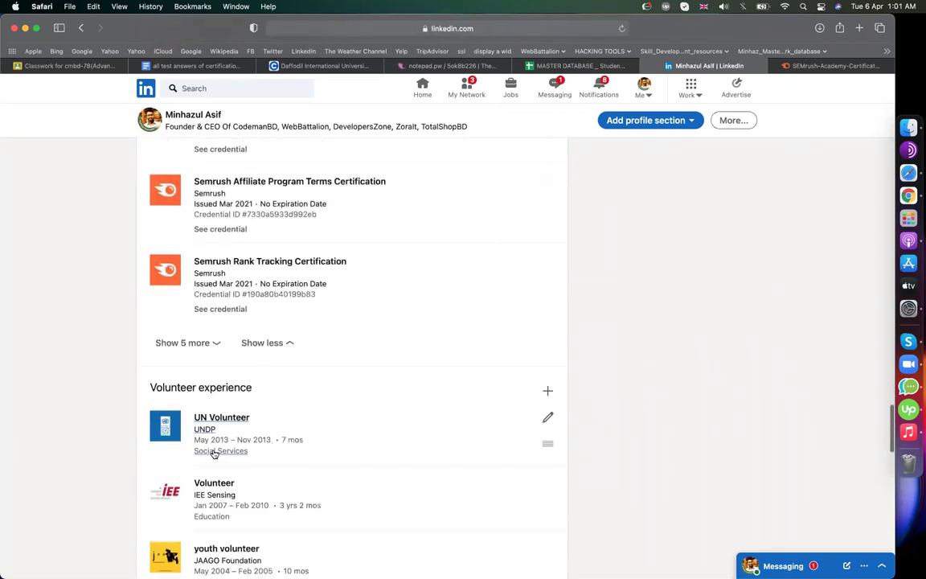
pyautogui.click(186, 343)
pyautogui.scroll(-5, 268, 351)
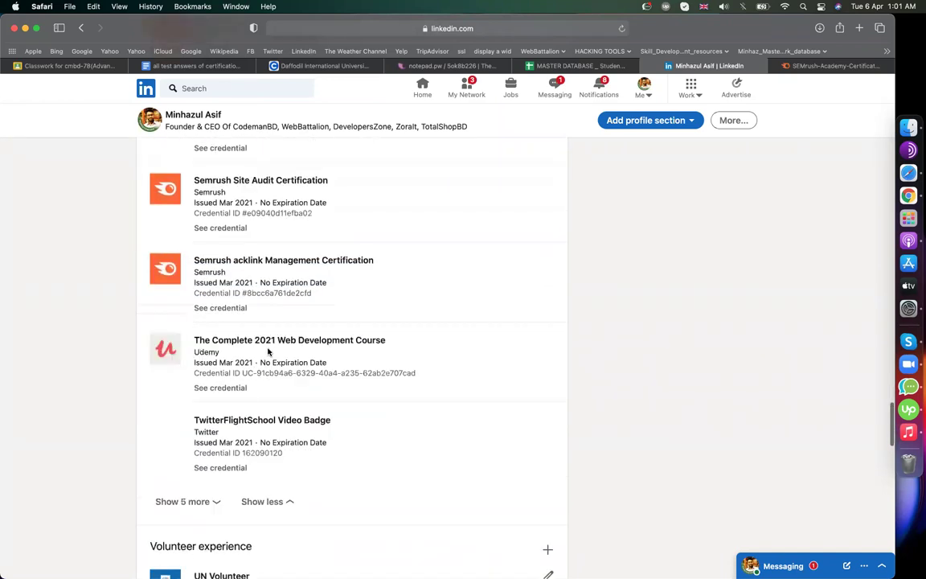
pyautogui.click(162, 390)
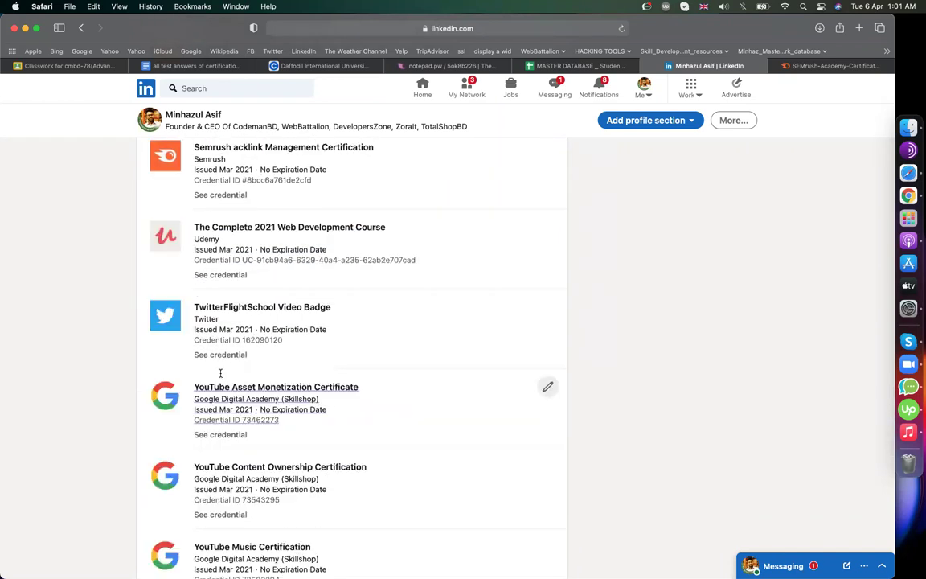
pyautogui.press('super+Tab')
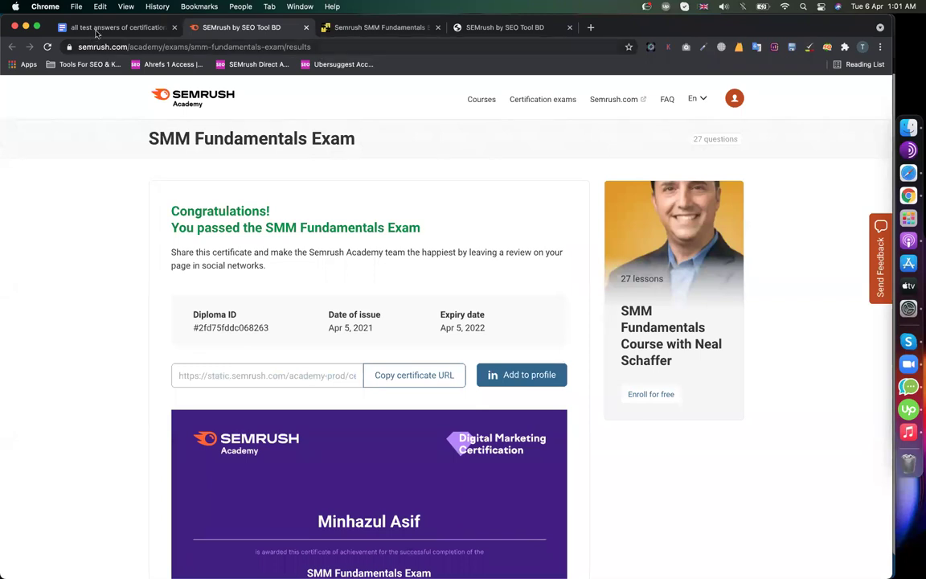
# - Scroll the answers document to entry 17 and open its Google Analytics for Beginners exam URL in a new tab
pyautogui.click(87, 28)
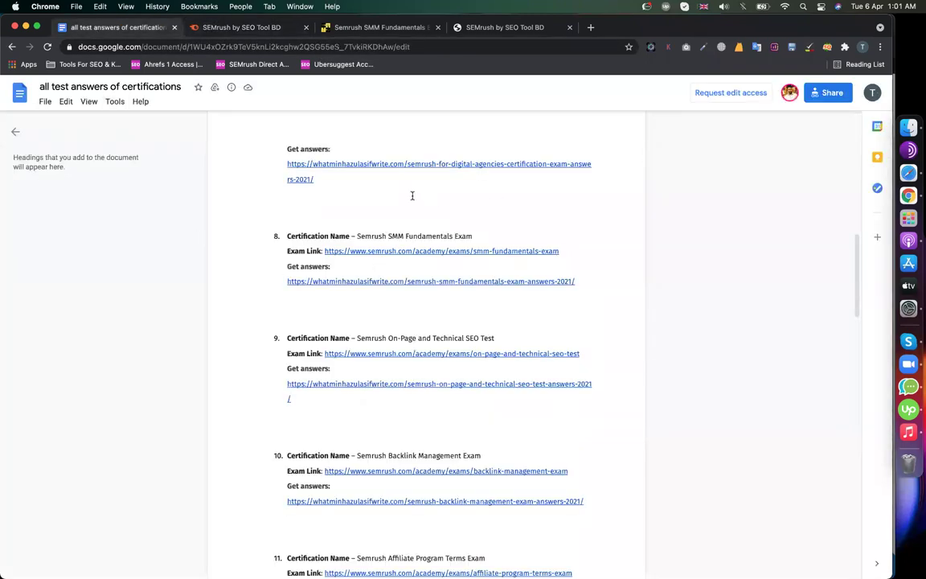
pyautogui.scroll(20, 412, 196)
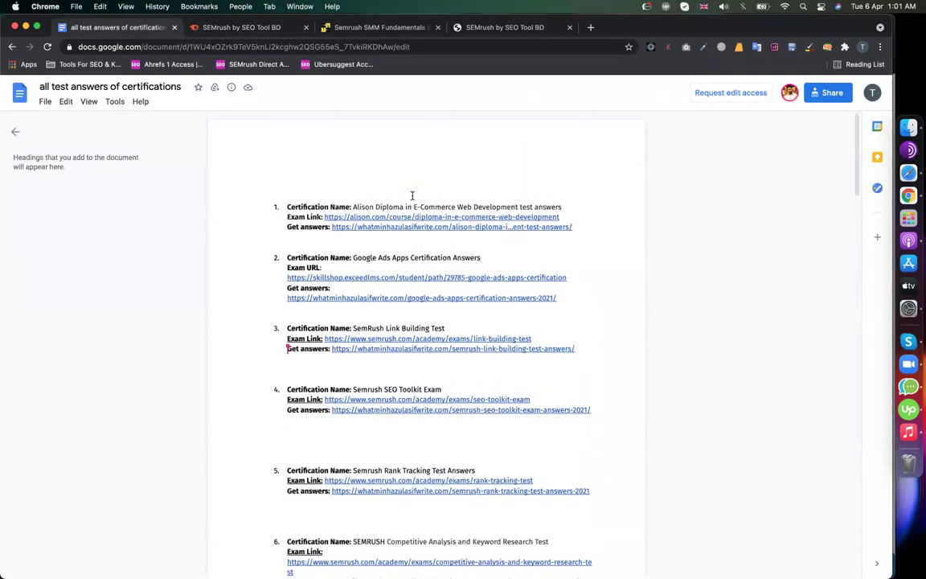
pyautogui.scroll(-20, 369, 391)
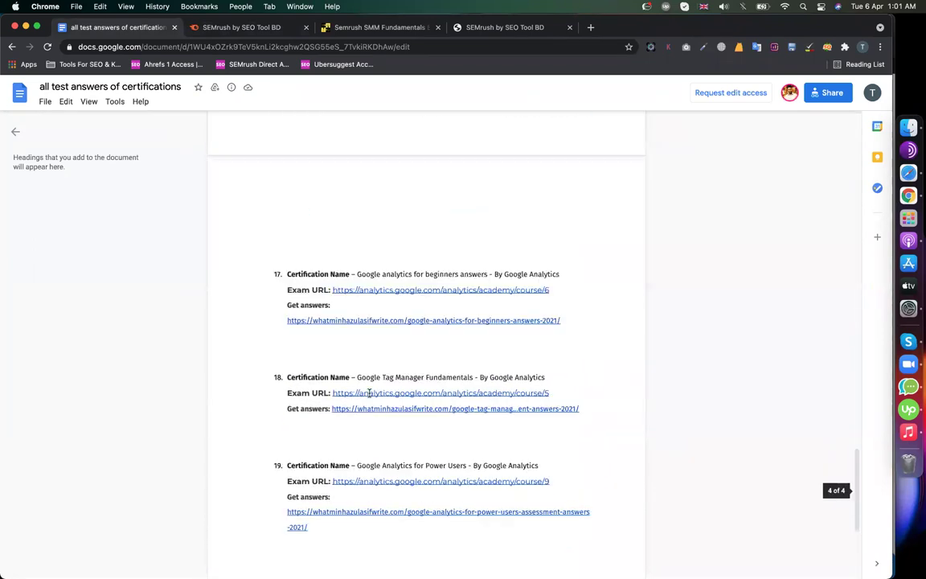
pyautogui.scroll(-3, 368, 392)
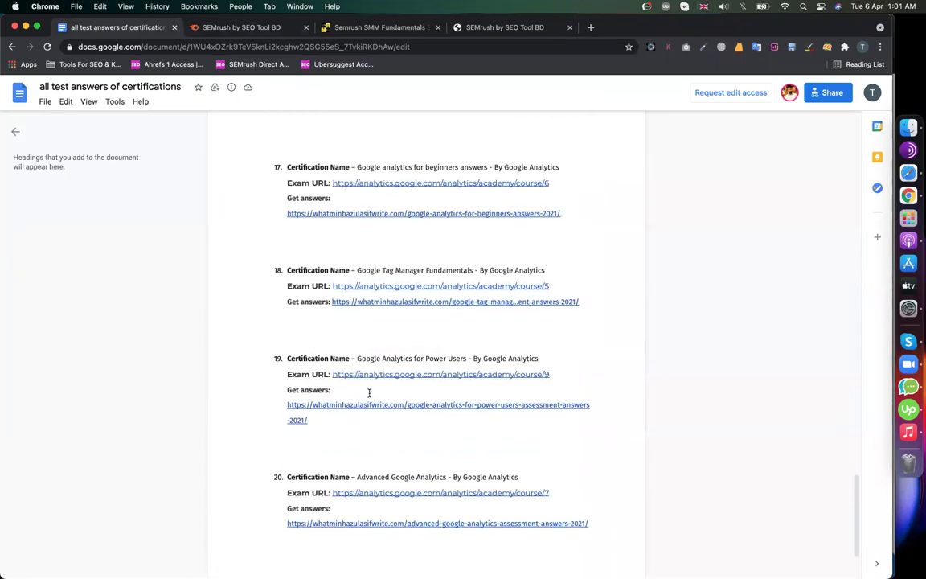
pyautogui.click(413, 181)
pyautogui.click(374, 201)
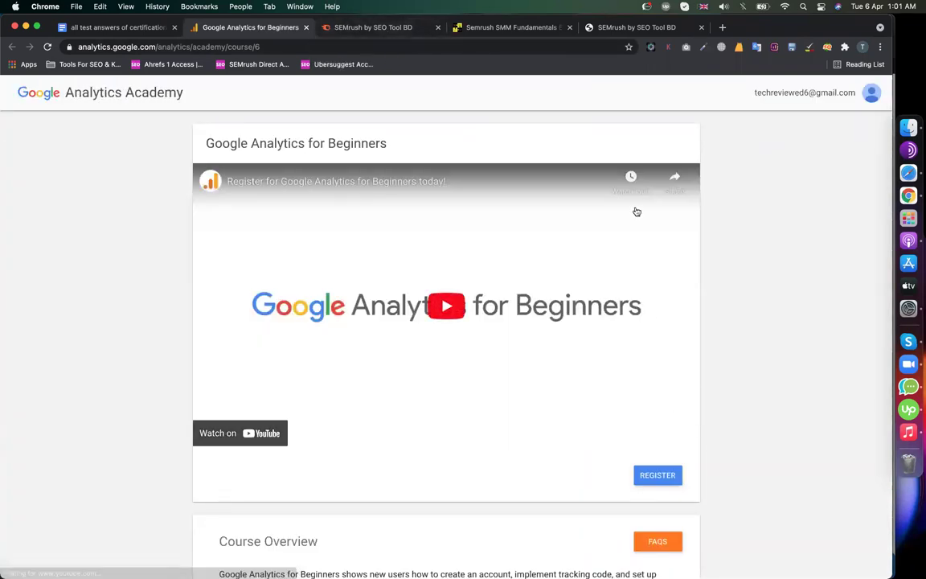
# - Check the signed-in account, register for Google Analytics for Beginners, then return to the answers document
pyautogui.click(870, 93)
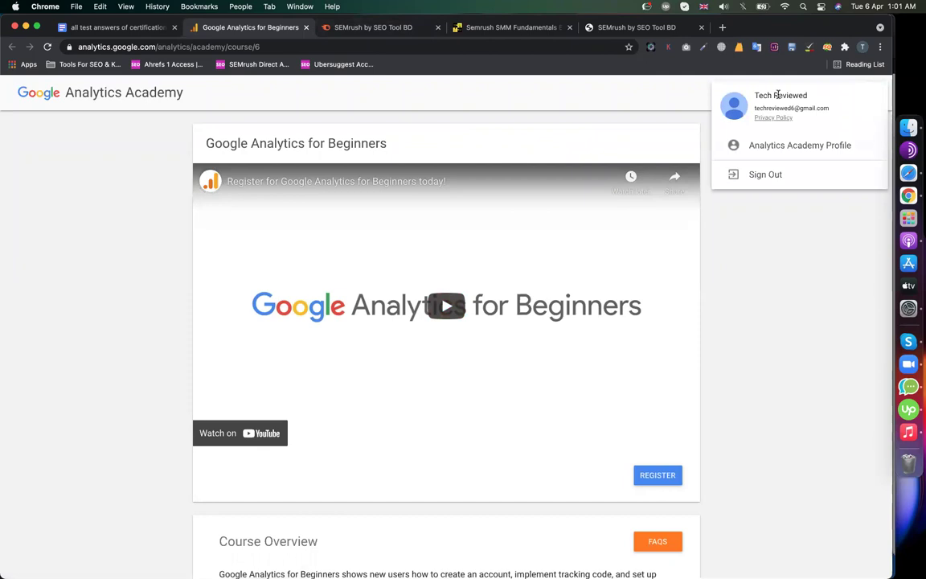
pyautogui.click(787, 325)
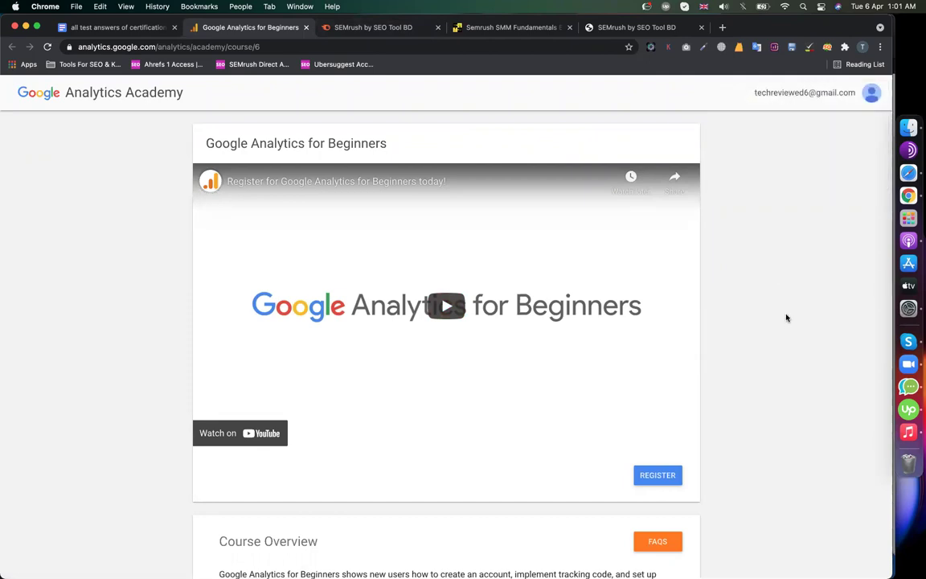
pyautogui.click(655, 474)
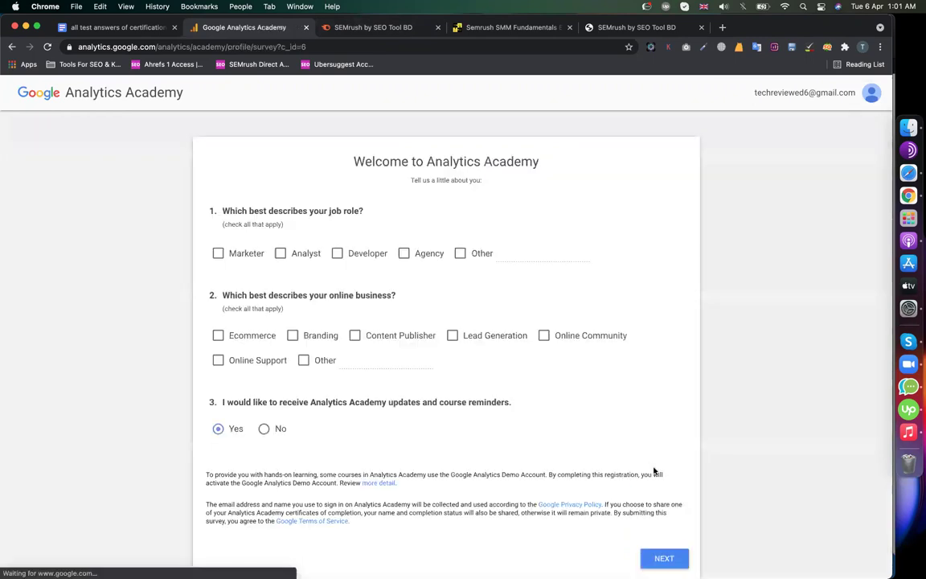
pyautogui.scroll(-3, 270, 289)
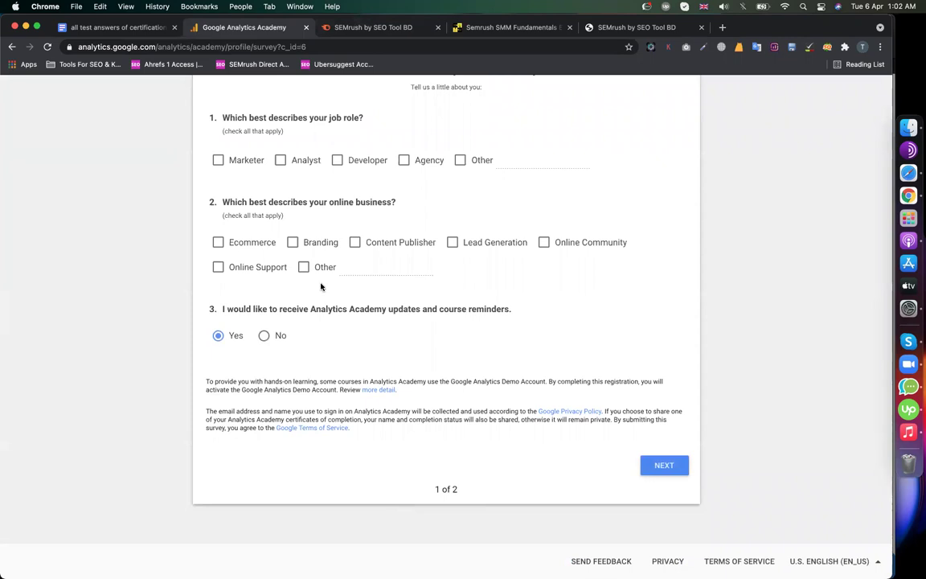
pyautogui.scroll(-2, 562, 386)
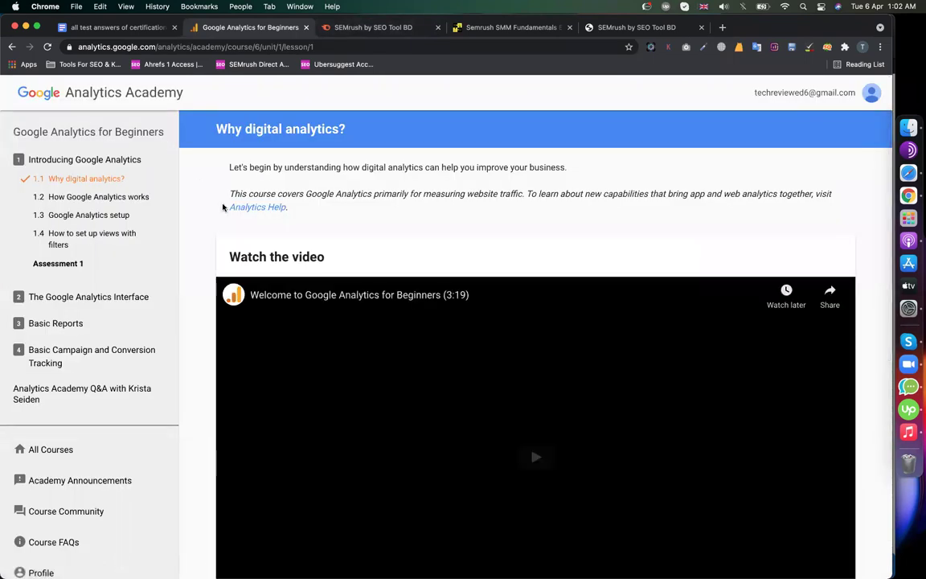
pyautogui.scroll(-10, 488, 278)
pyautogui.scroll(10, 488, 279)
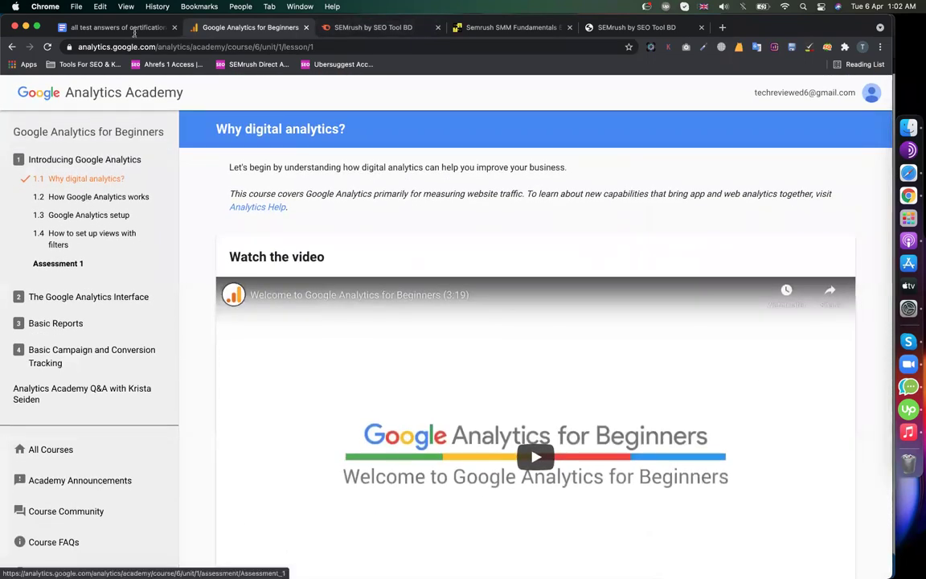
pyautogui.click(109, 28)
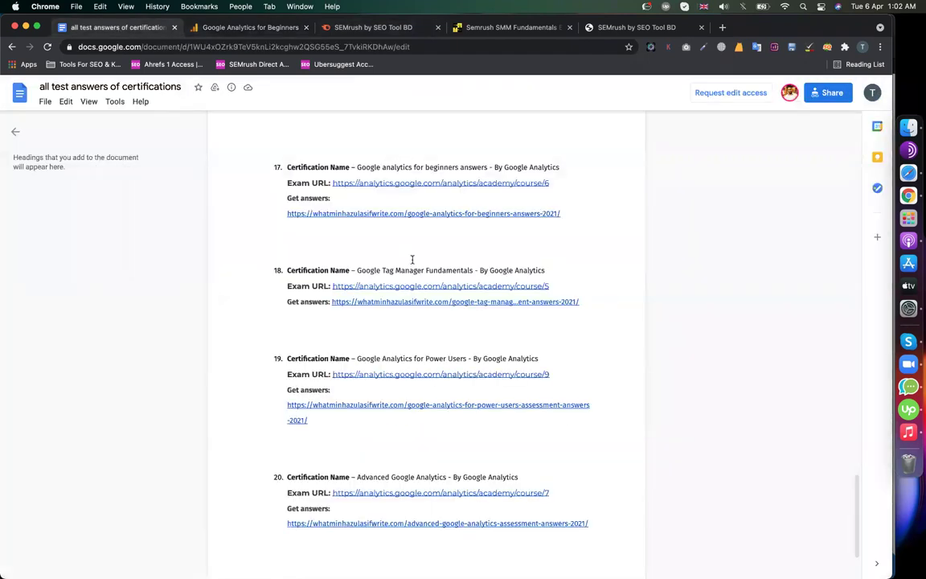
# - Open the beginners answers page from the answers document in a new tab
pyautogui.click(242, 28)
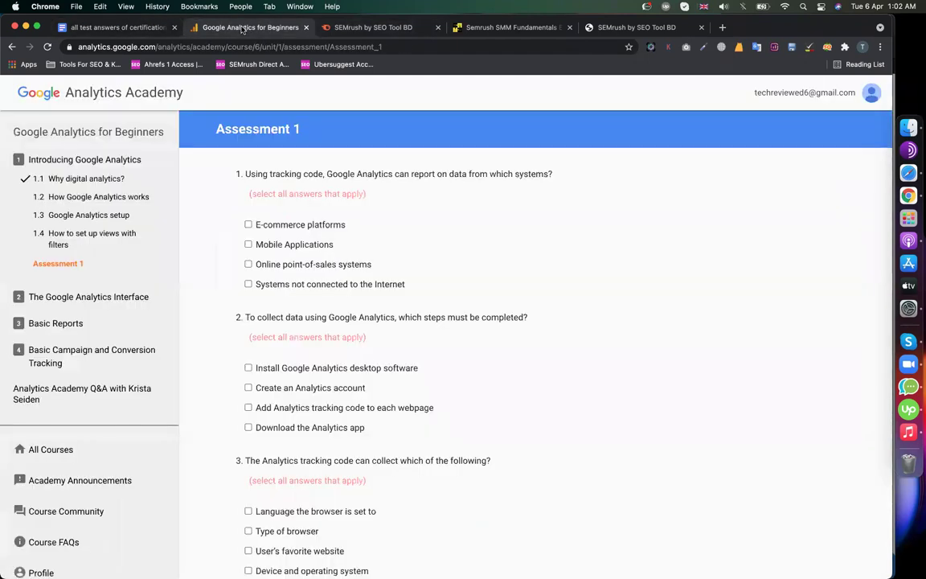
pyautogui.click(142, 28)
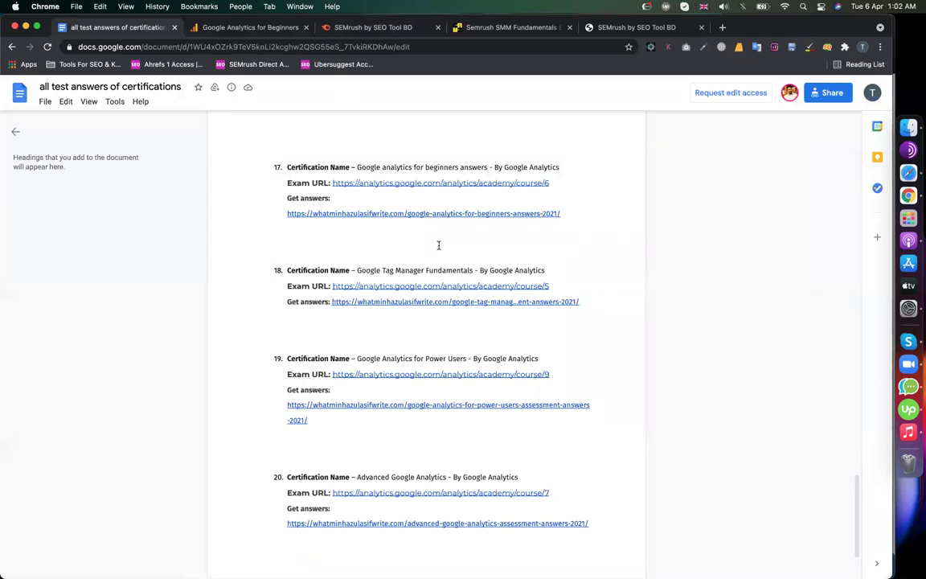
pyautogui.click(408, 214)
pyautogui.click(354, 230)
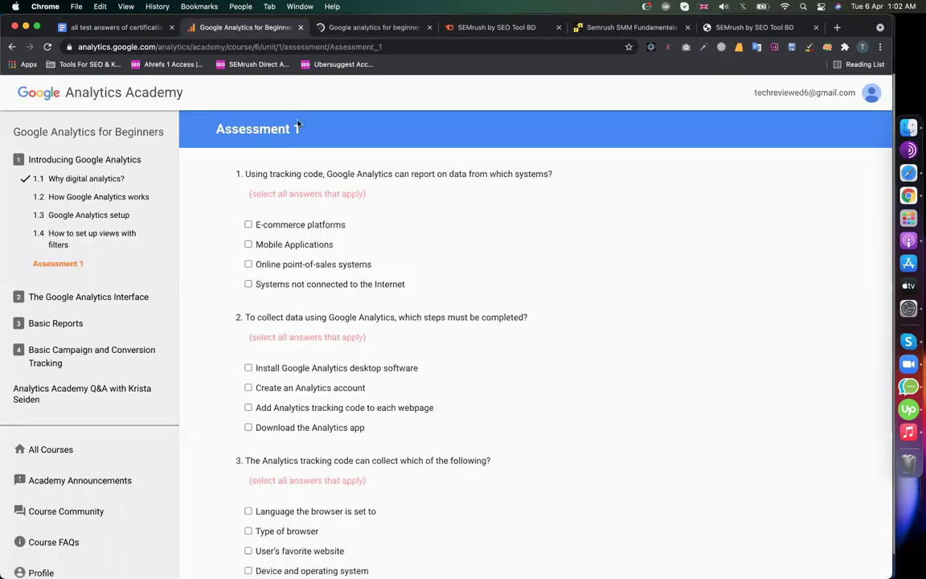
pyautogui.click(374, 32)
pyautogui.click(254, 29)
# - Select question 1's full wording and find it on the answers page
pyautogui.tripleClick(289, 172)
pyautogui.click(289, 171)
pyautogui.moveTo(246, 173); pyautogui.dragTo(552, 179)
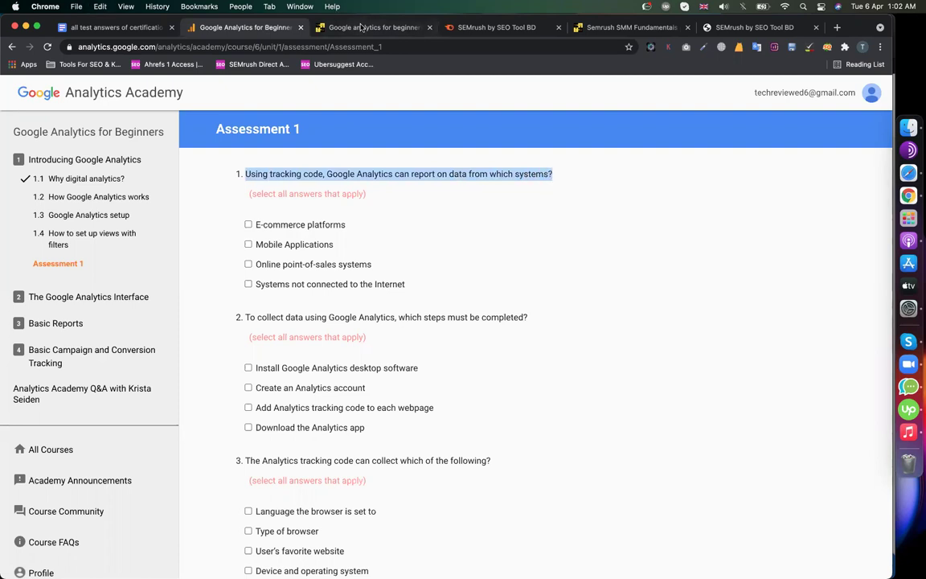
pyautogui.click(330, 27)
pyautogui.press('super+f')
pyautogui.press('super+v')
pyautogui.scroll(-3, 363, 319)
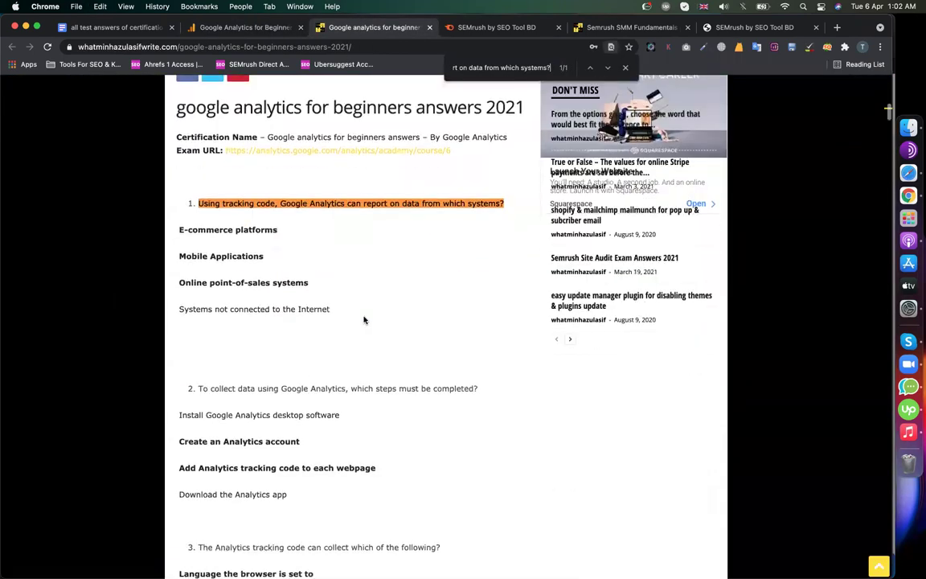
pyautogui.moveTo(256, 230); pyautogui.dragTo(223, 282)
pyautogui.press('super+alt+Left')
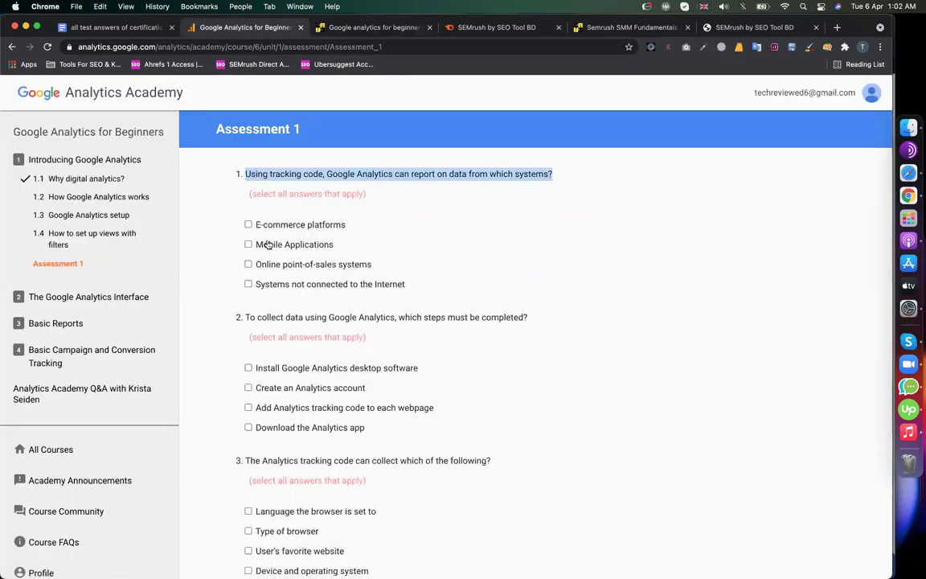
# - Tick E-commerce platforms and Mobile Applications for question 1, and Create an Analytics account for question 2
pyautogui.click(248, 225)
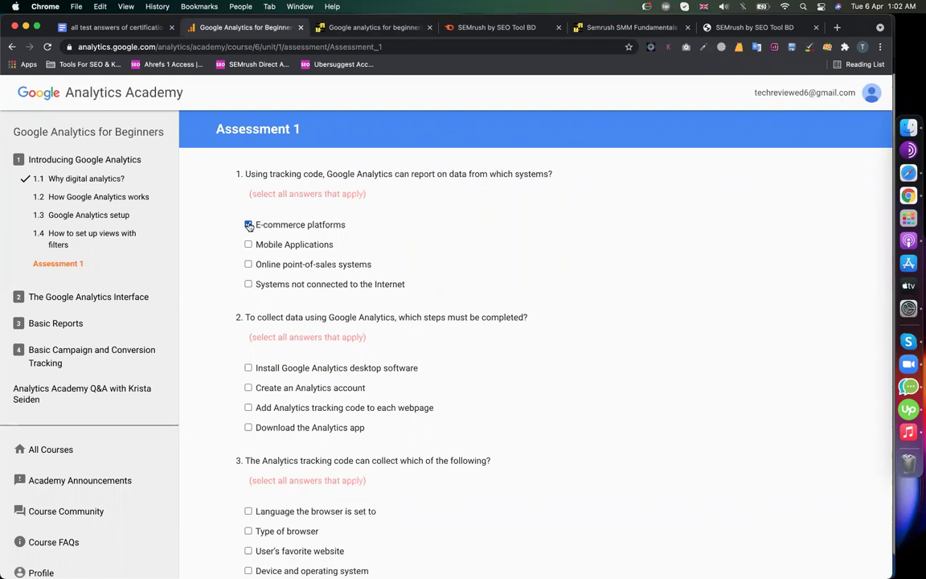
pyautogui.click(248, 244)
pyautogui.scroll(-3, 265, 283)
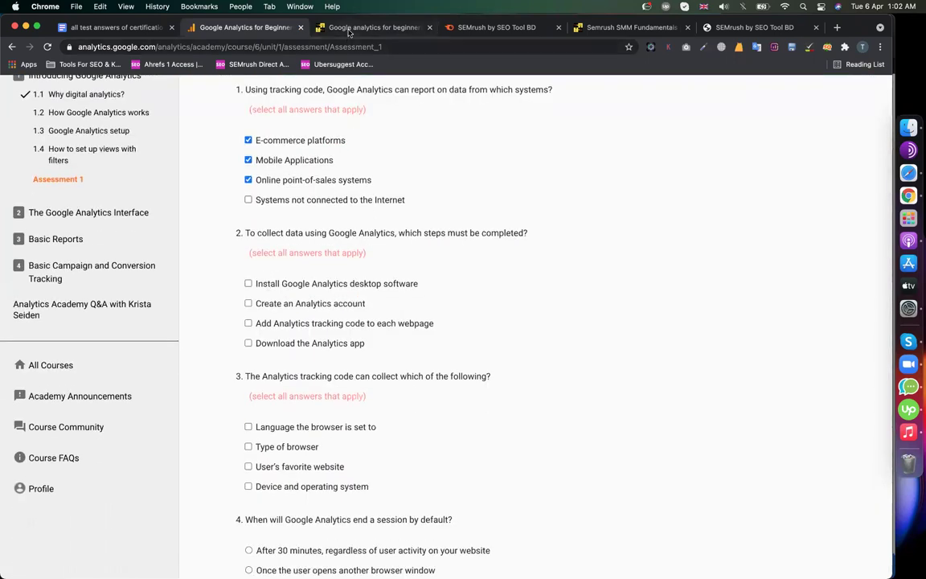
pyautogui.click(320, 31)
pyautogui.scroll(-5, 308, 242)
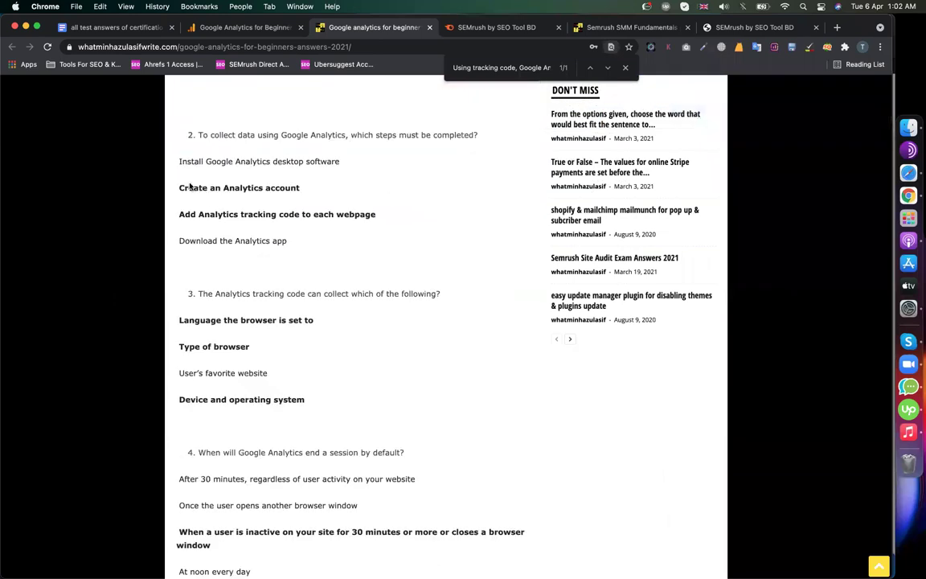
pyautogui.click(234, 28)
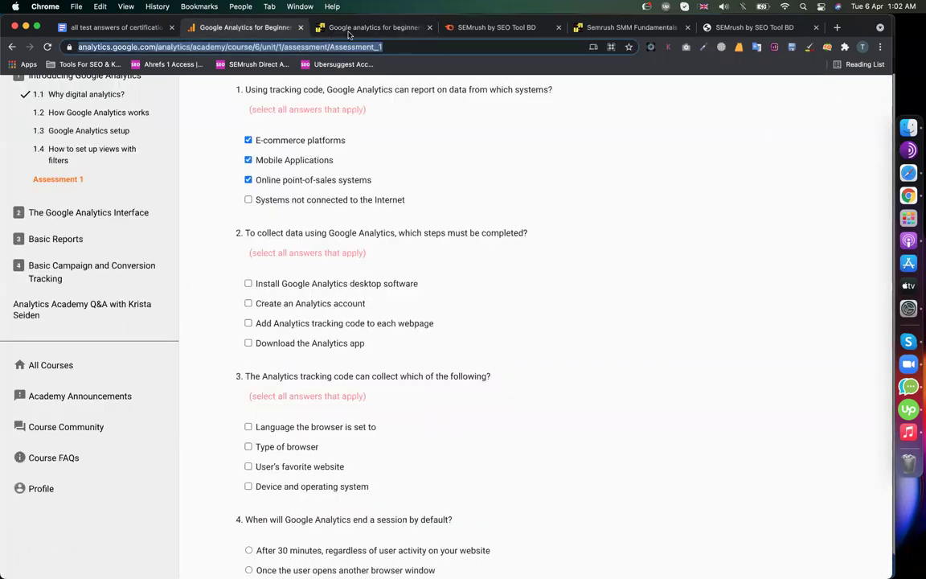
pyautogui.click(326, 27)
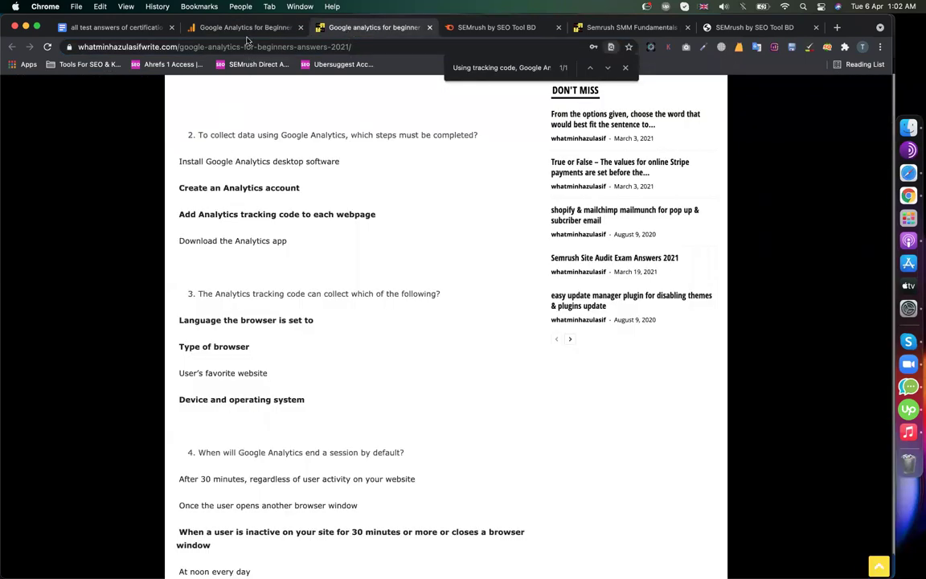
pyautogui.click(235, 29)
pyautogui.click(248, 303)
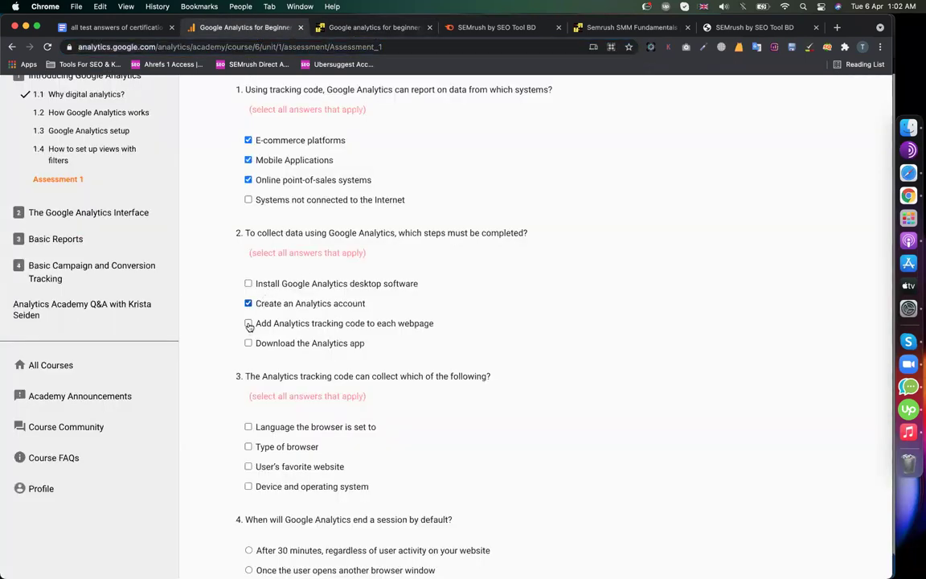
# - Tick adding tracking code to each webpage for question 2
pyautogui.click(248, 323)
pyautogui.scroll(-3, 249, 337)
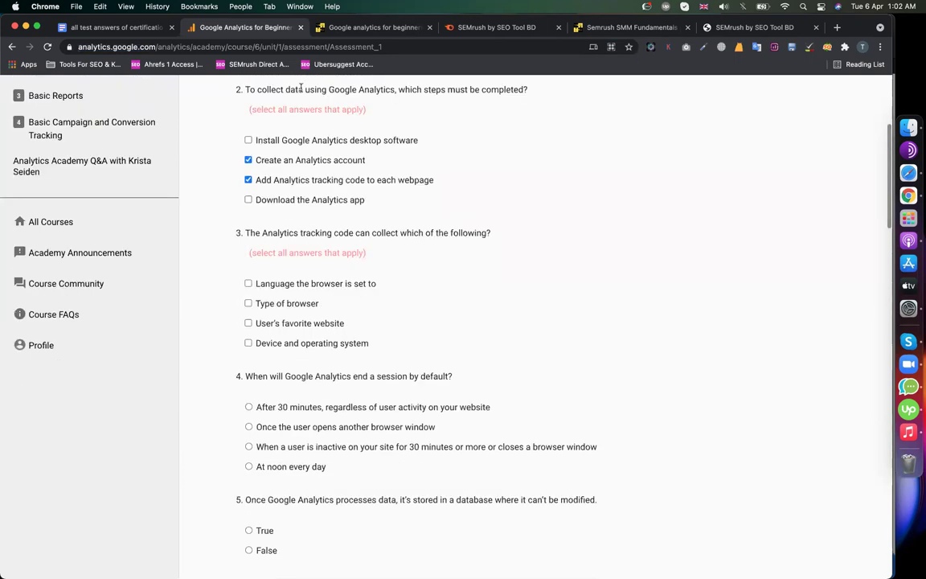
pyautogui.click(320, 28)
pyautogui.scroll(-8, 265, 233)
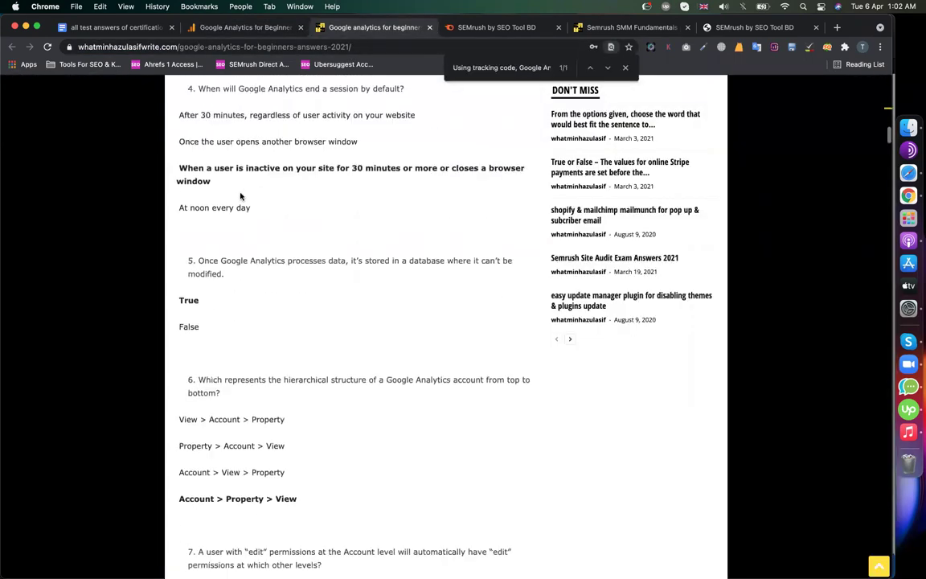
pyautogui.click(224, 27)
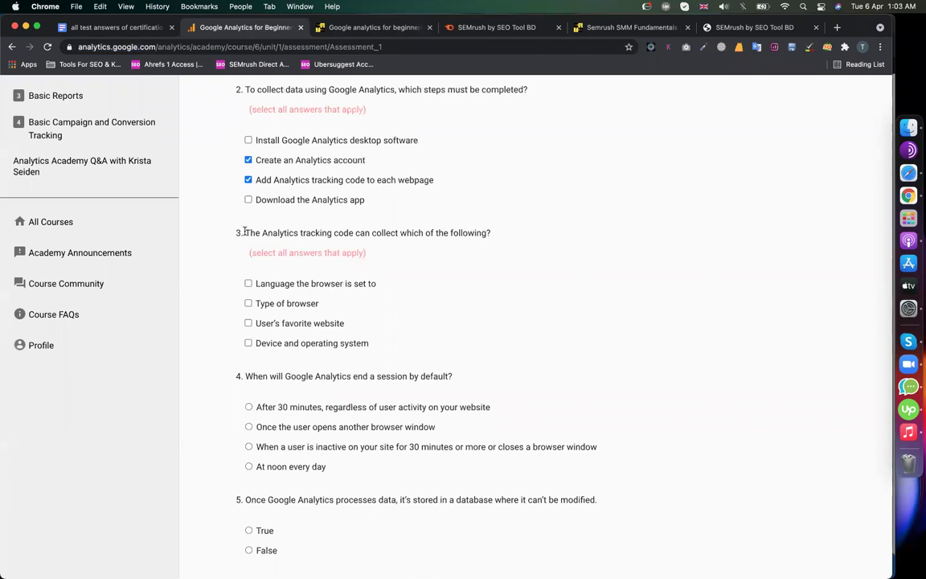
# - Copy question 3, find it on the answers page, and tick the browser language answer
pyautogui.moveTo(246, 233); pyautogui.dragTo(463, 237)
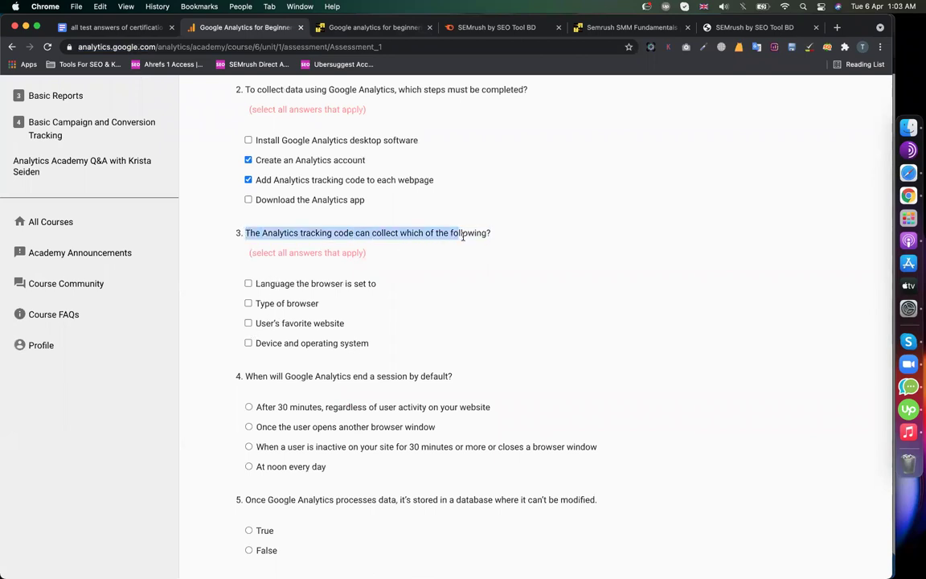
pyautogui.moveTo(660, 197); pyautogui.dragTo(659, 196)
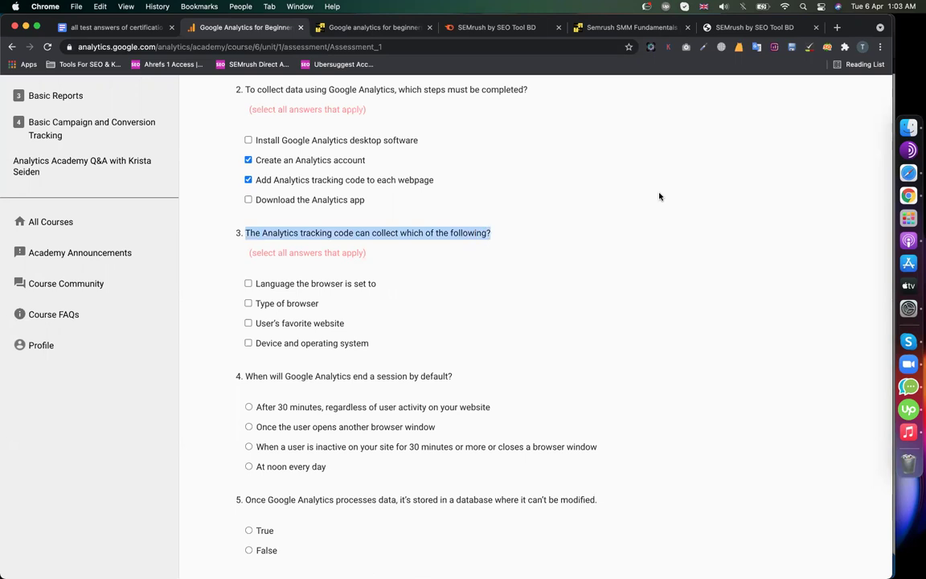
pyautogui.press('super+c')
pyautogui.click(322, 29)
pyautogui.press('super+f')
pyautogui.press('super+v')
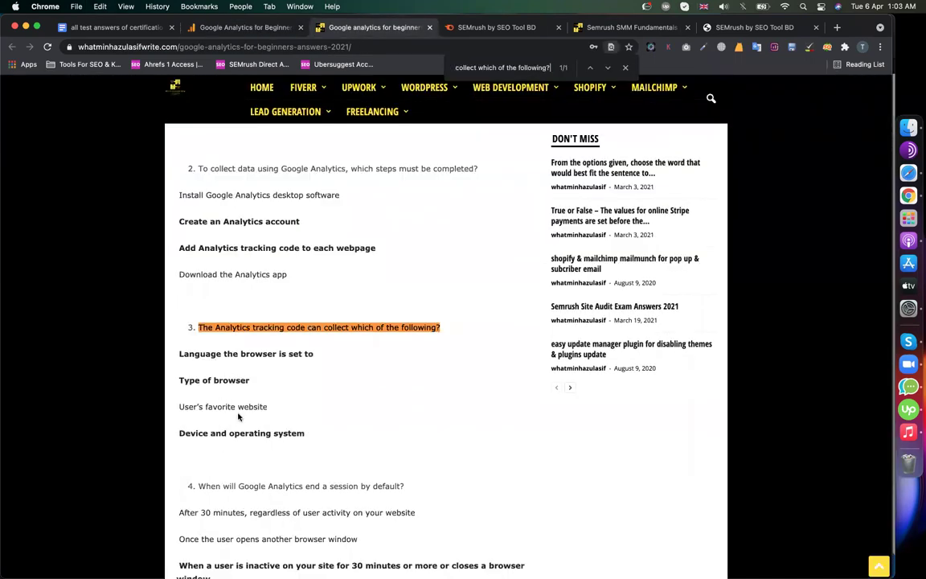
pyautogui.click(246, 29)
pyautogui.click(249, 283)
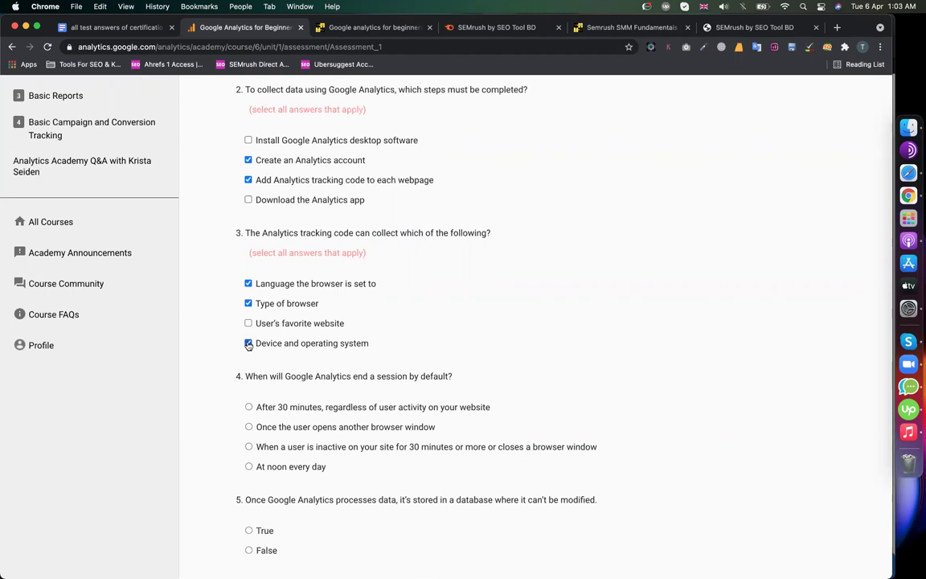
# - Select question 4's text and look up its answers on the answers page
pyautogui.scroll(-5, 248, 345)
pyautogui.moveTo(243, 214); pyautogui.dragTo(470, 222)
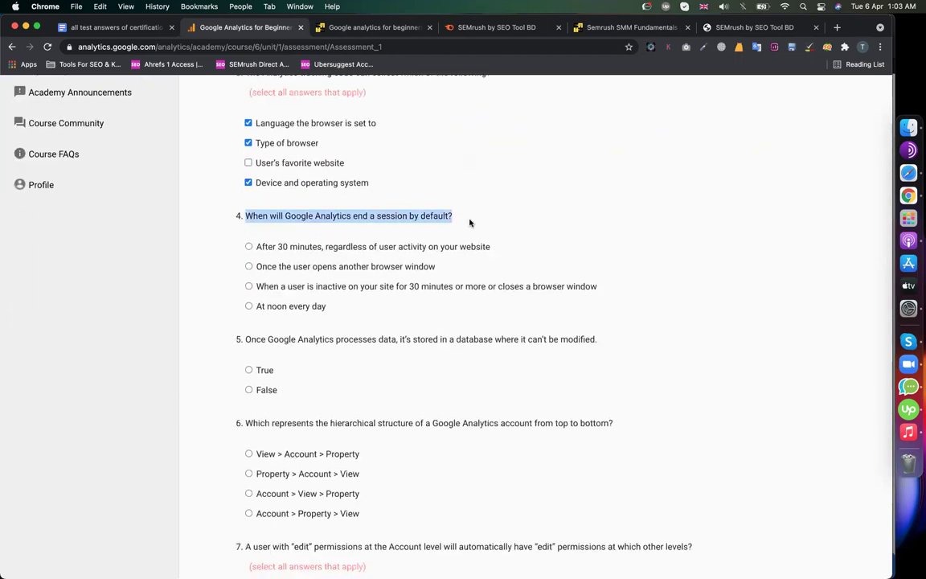
pyautogui.click(356, 28)
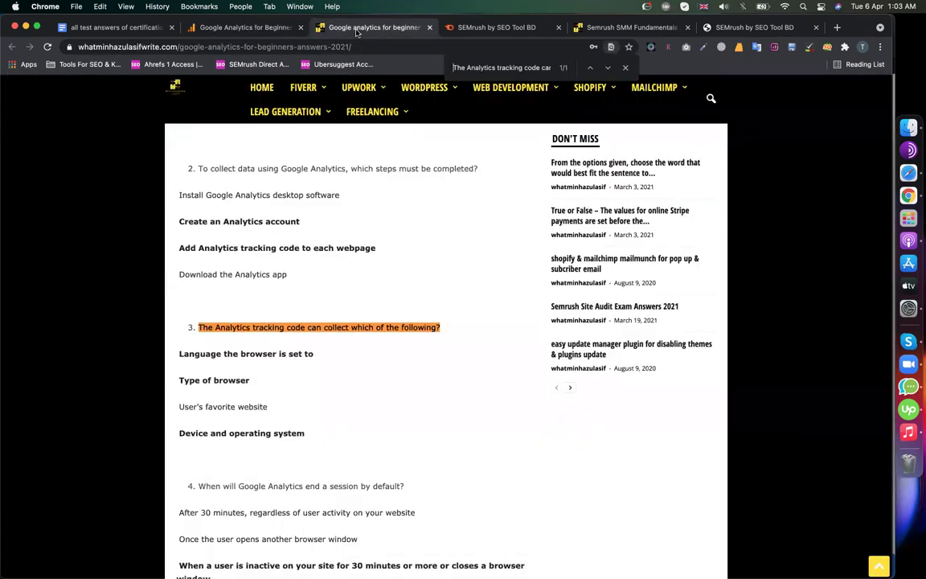
pyautogui.scroll(-20, 360, 348)
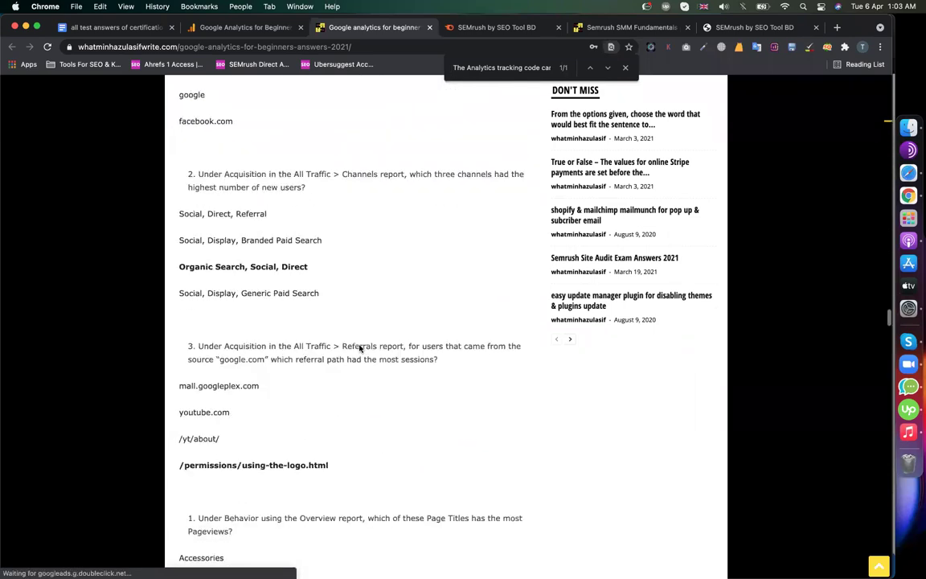
pyautogui.scroll(-15, 359, 348)
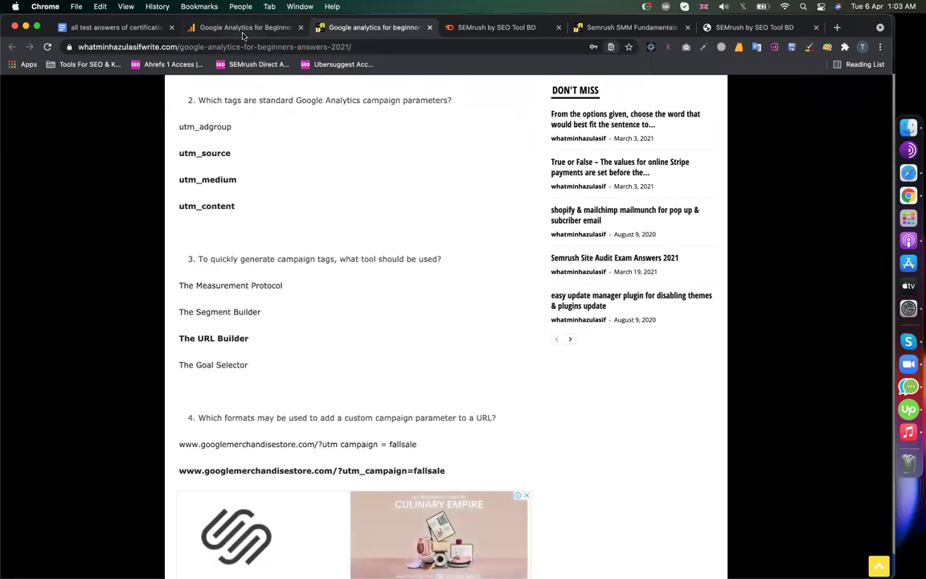
pyautogui.click(245, 27)
pyautogui.scroll(-20, 698, 351)
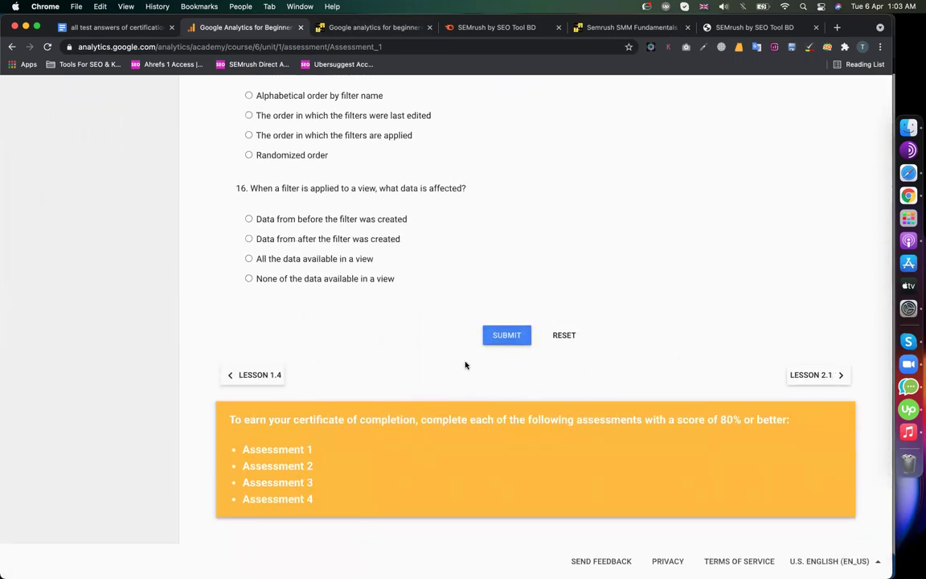
pyautogui.scroll(20, 464, 365)
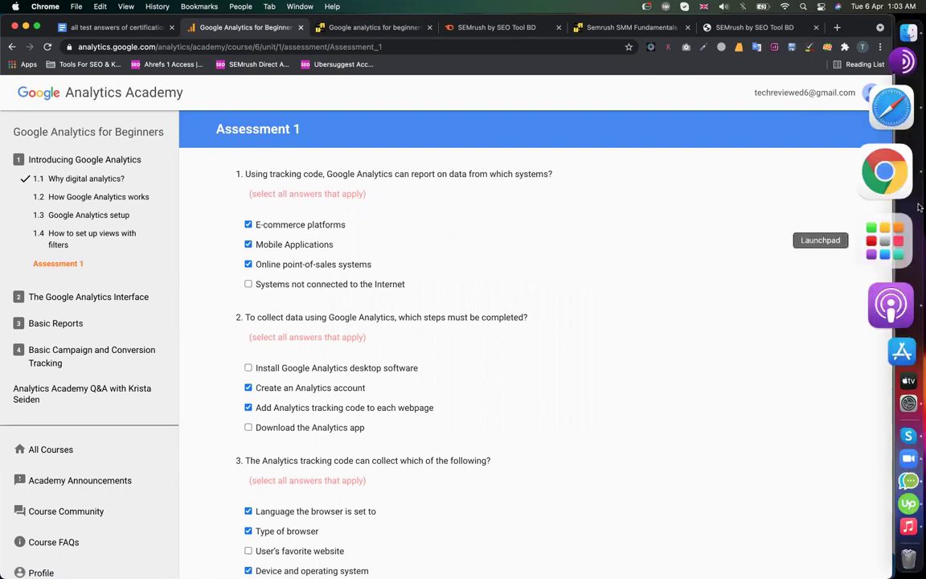
# - Bring the LinkedIn profile forward in Safari and scroll up to Licenses & certifications
pyautogui.click(907, 169)
pyautogui.scroll(15, 403, 242)
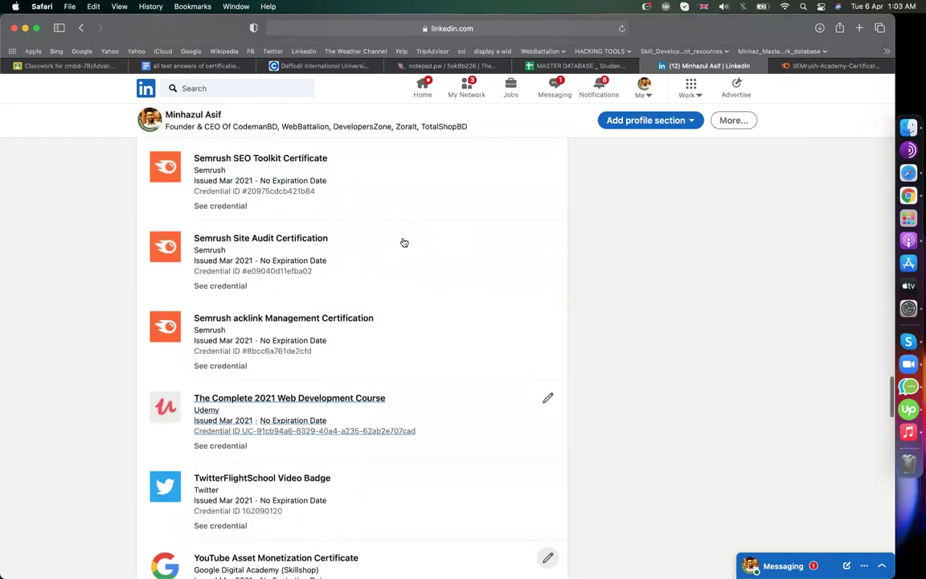
pyautogui.scroll(12, 403, 242)
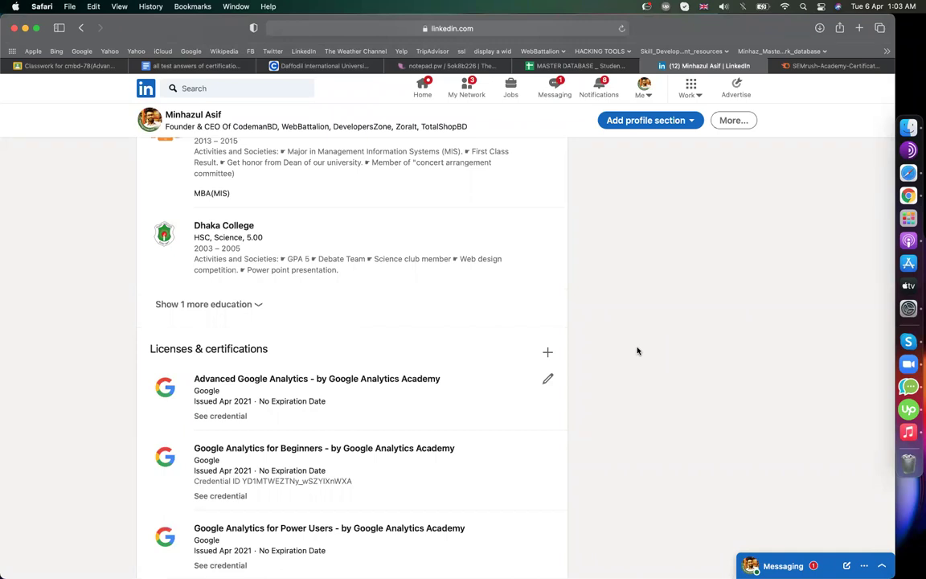
pyautogui.click(193, 65)
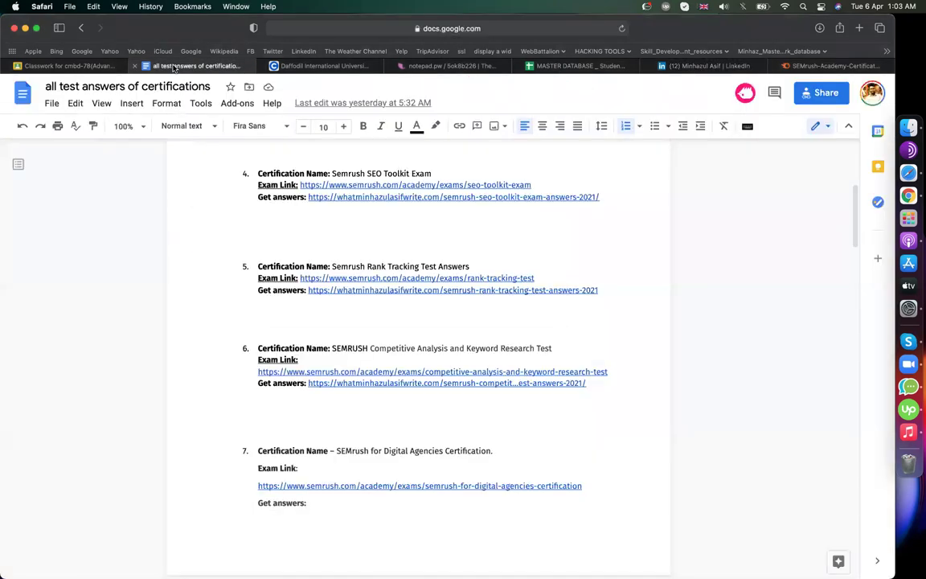
pyautogui.scroll(-20, 421, 352)
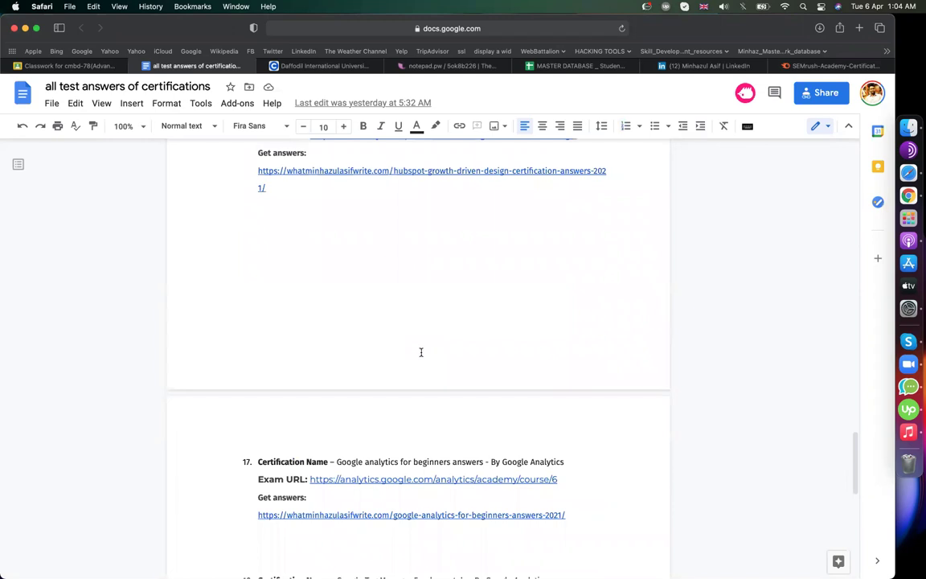
pyautogui.scroll(-5, 421, 352)
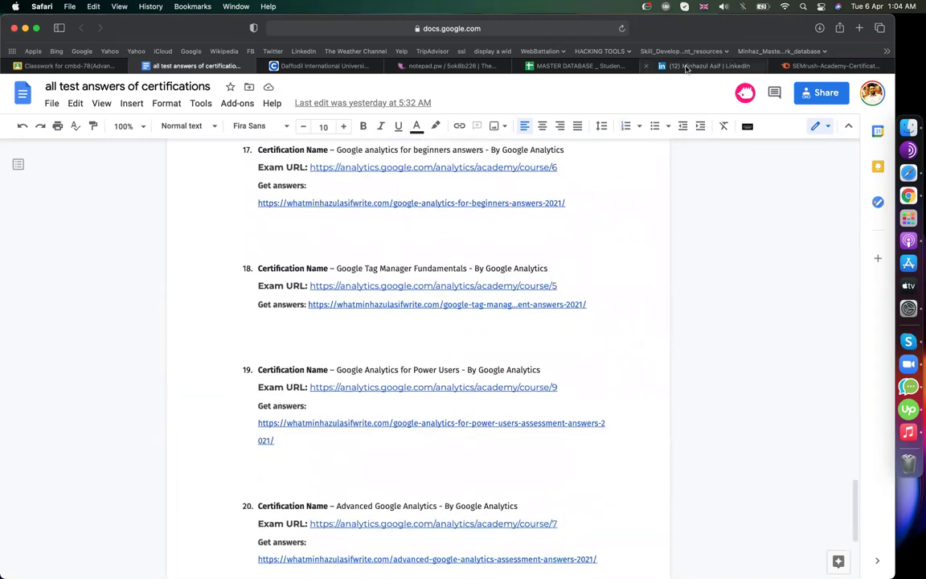
pyautogui.click(686, 66)
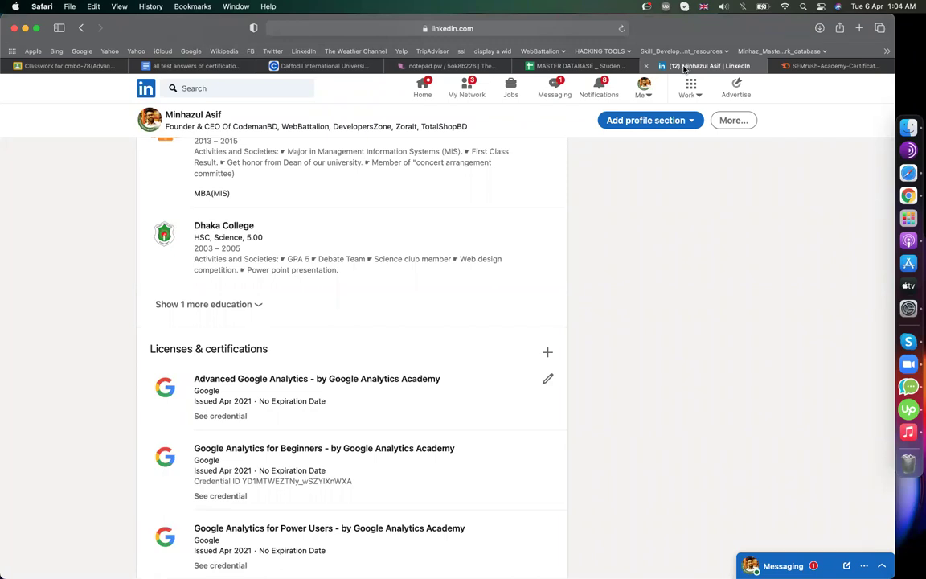
pyautogui.scroll(-3, 310, 378)
pyautogui.scroll(-8, 310, 408)
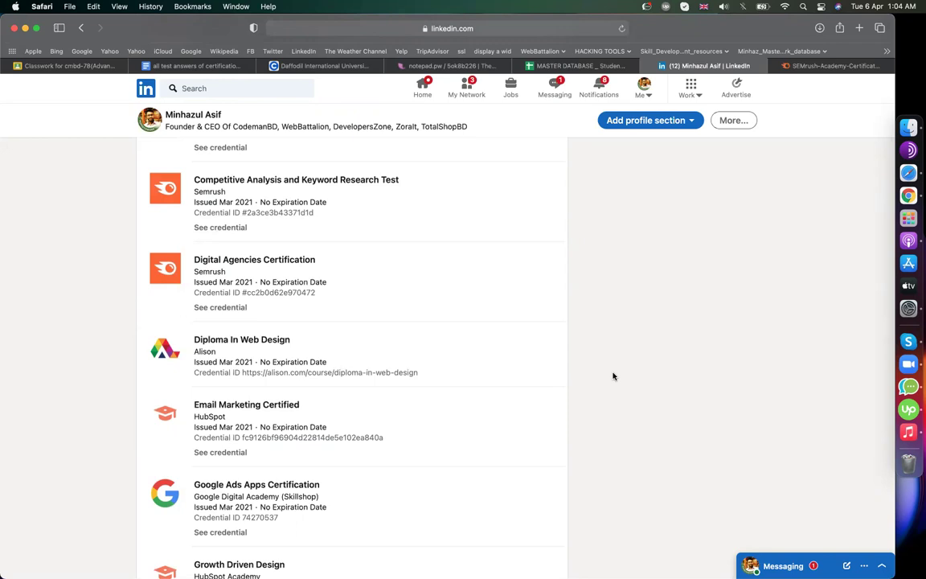
# - Back in the answers document, preview item 17's Exam URL and Get answers links
pyautogui.click(196, 65)
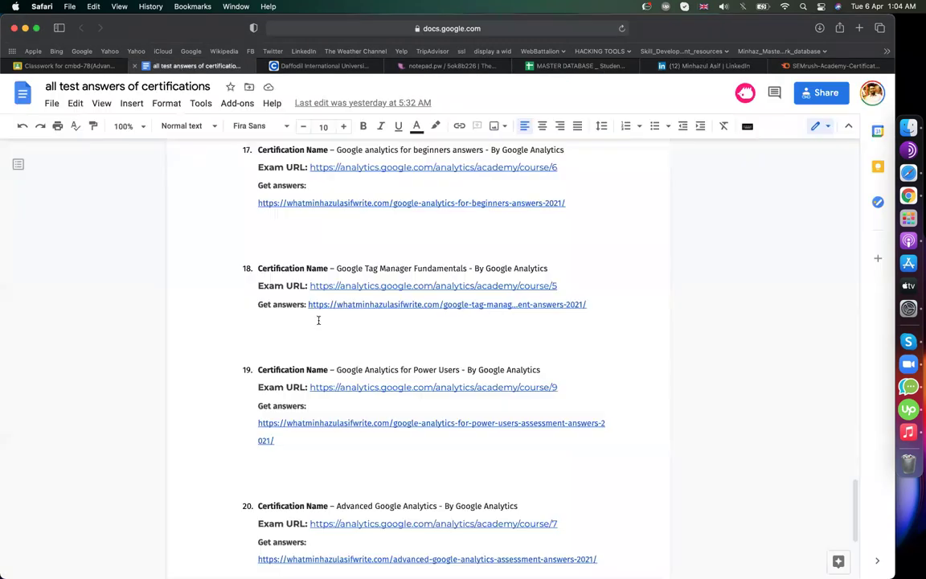
pyautogui.scroll(2, 319, 320)
pyautogui.click(320, 296)
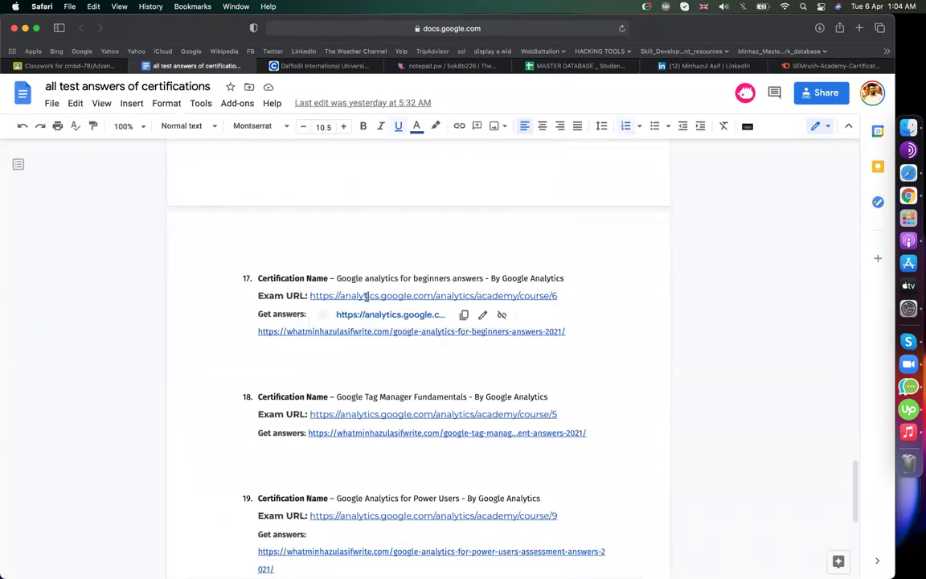
pyautogui.click(287, 332)
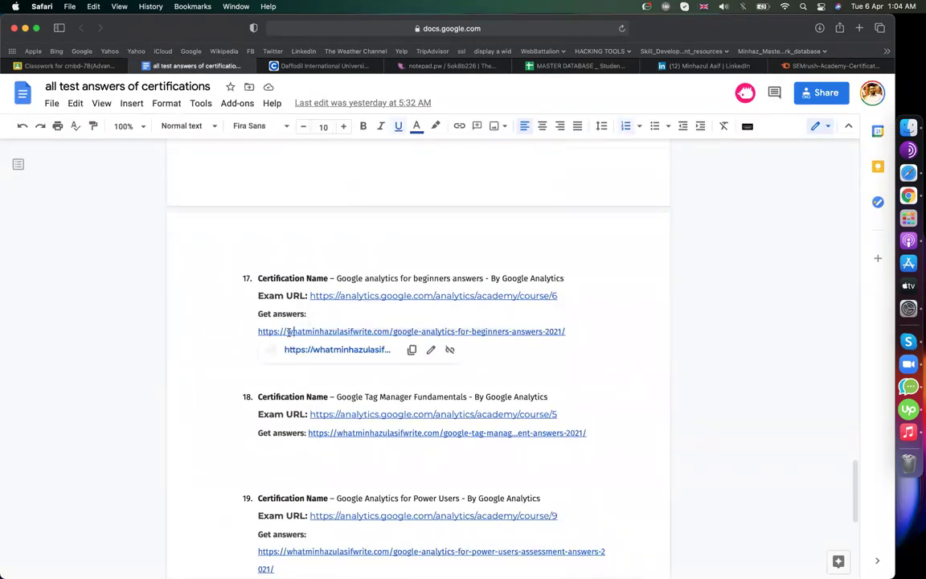
pyautogui.click(346, 296)
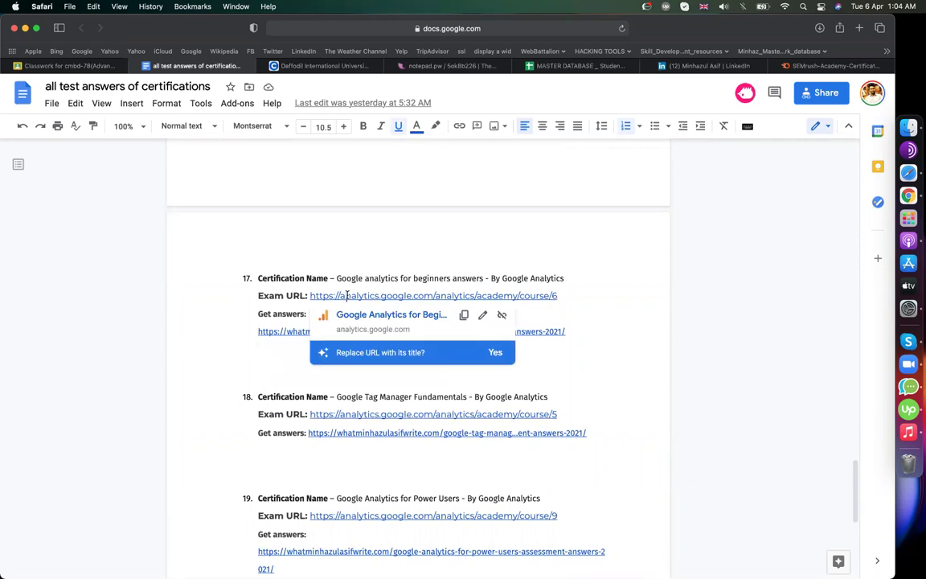
pyautogui.click(267, 333)
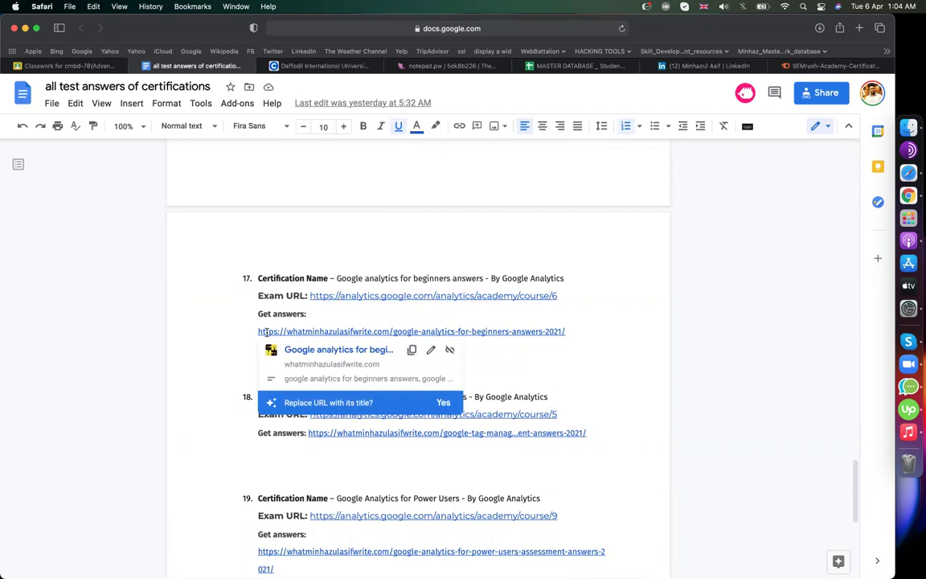